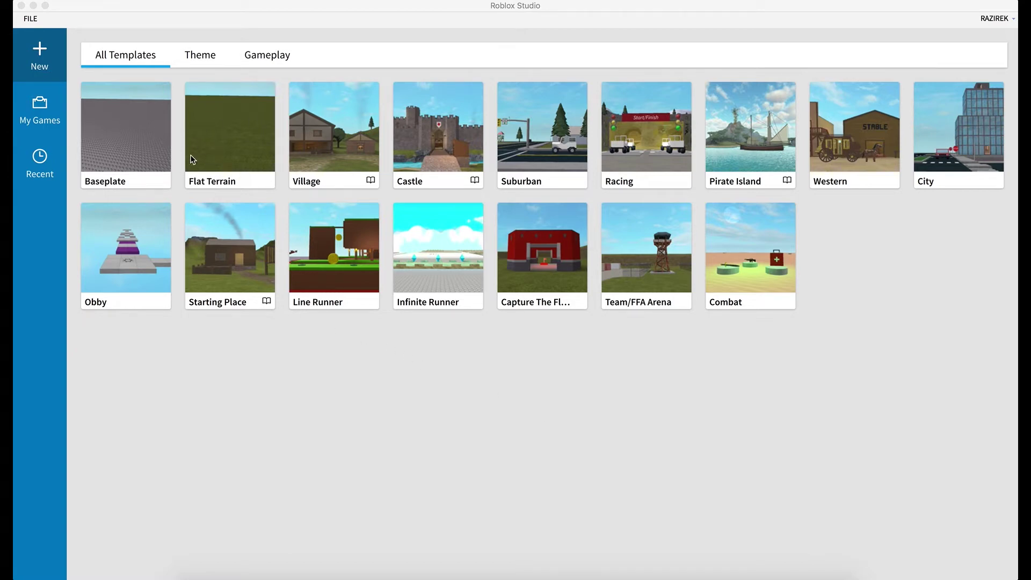
Open the recent place file YouTube - Empty room.rbxl.
click(42, 159)
click(139, 121)
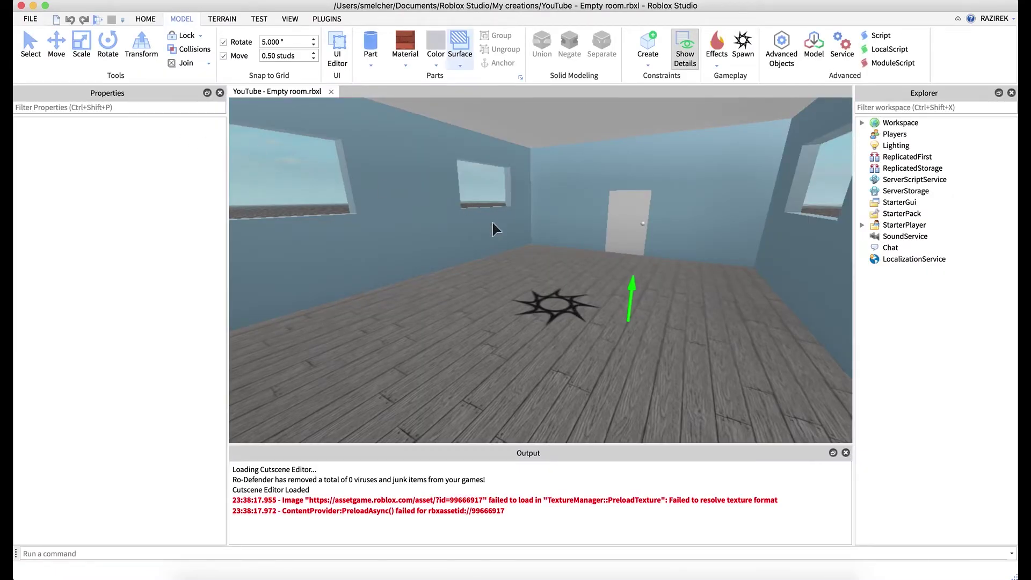
Examine the room from outside and inside, including its walls, windows, door, wooden floor and spawn location.
key(s)
right_drag(517, 228, 536, 230)
key(a)
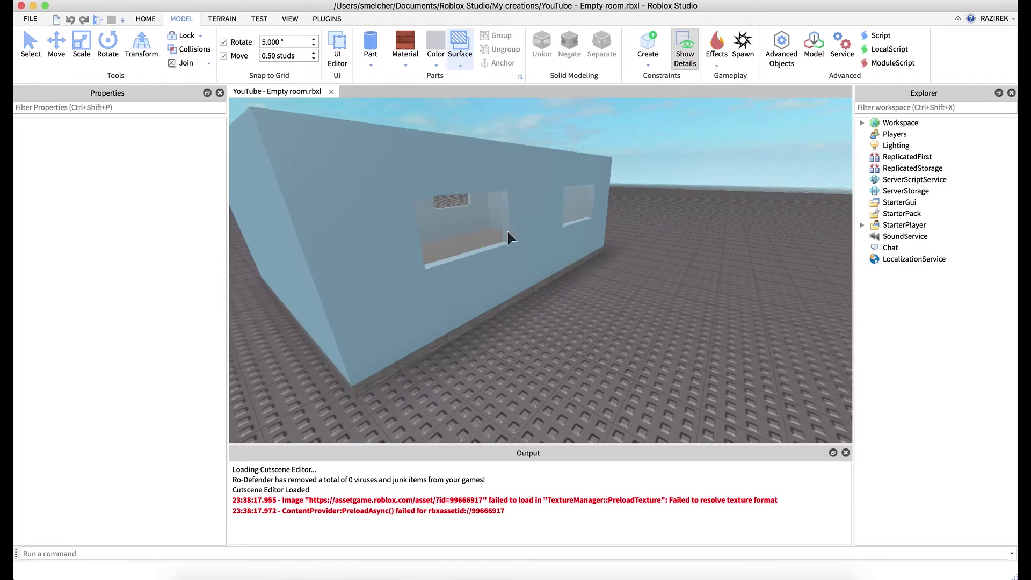
key(w)
right_drag(539, 215, 537, 215)
key(w)
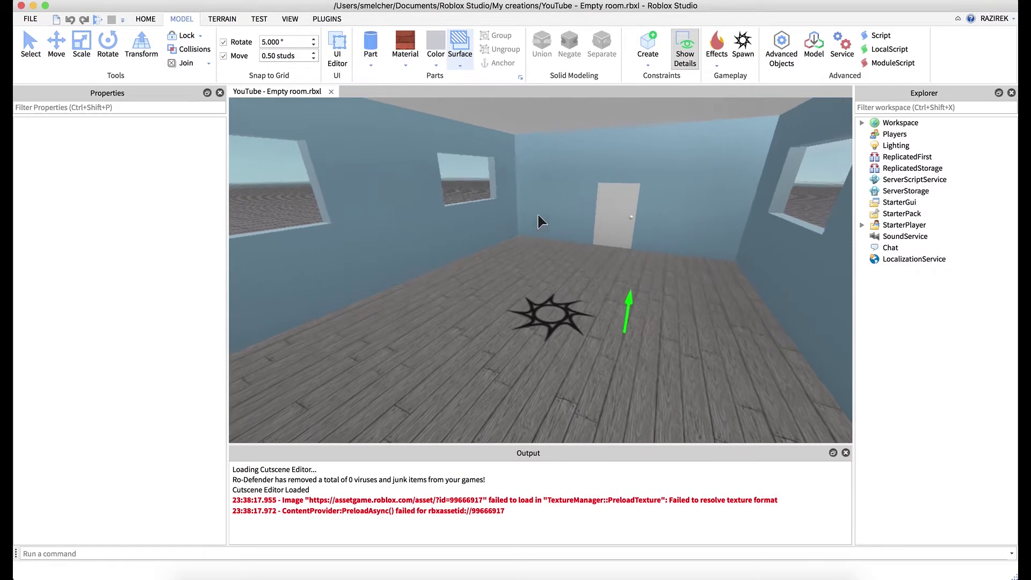
right_drag(538, 216, 538, 216)
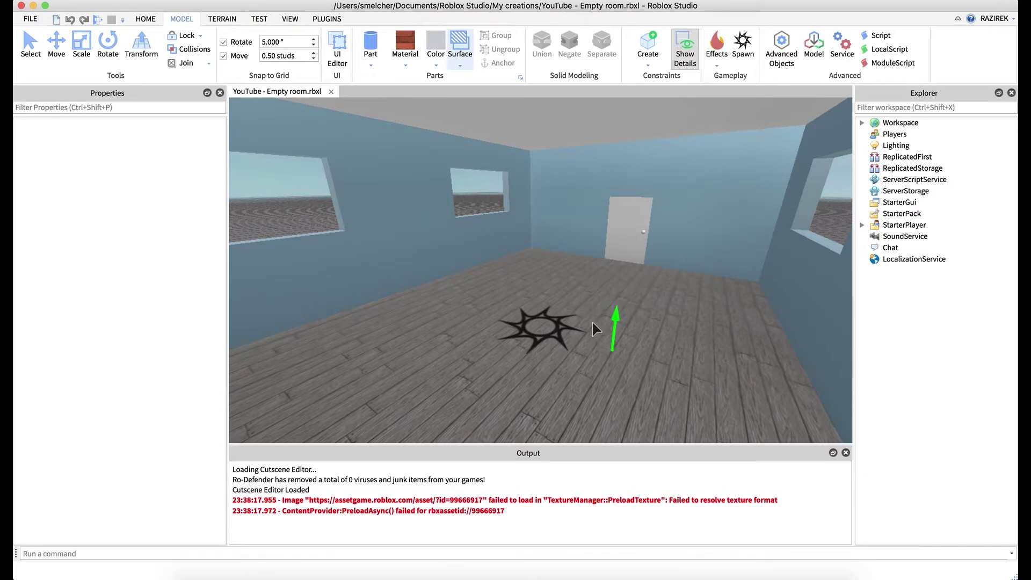
right_drag(595, 326, 596, 326)
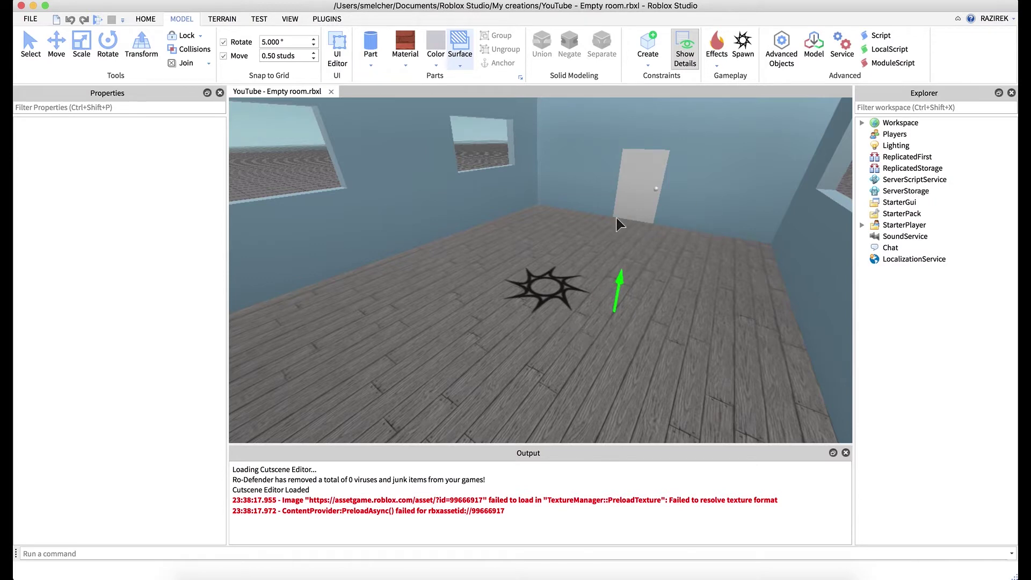
right_drag(605, 221, 605, 221)
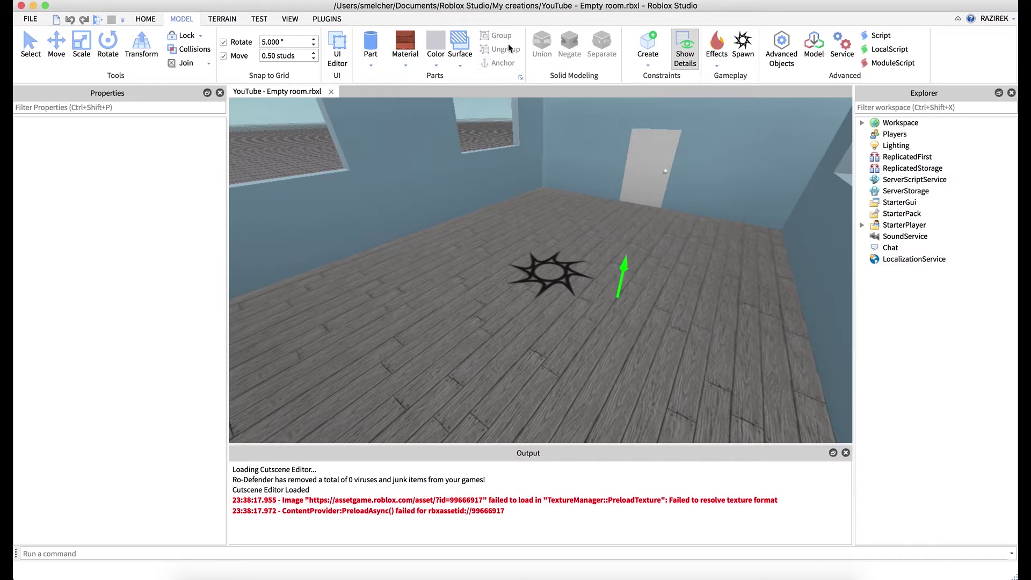
Expand the Workspace and inspect the Room and SpawnLocation objects in it, leaving nothing selected.
click(862, 122)
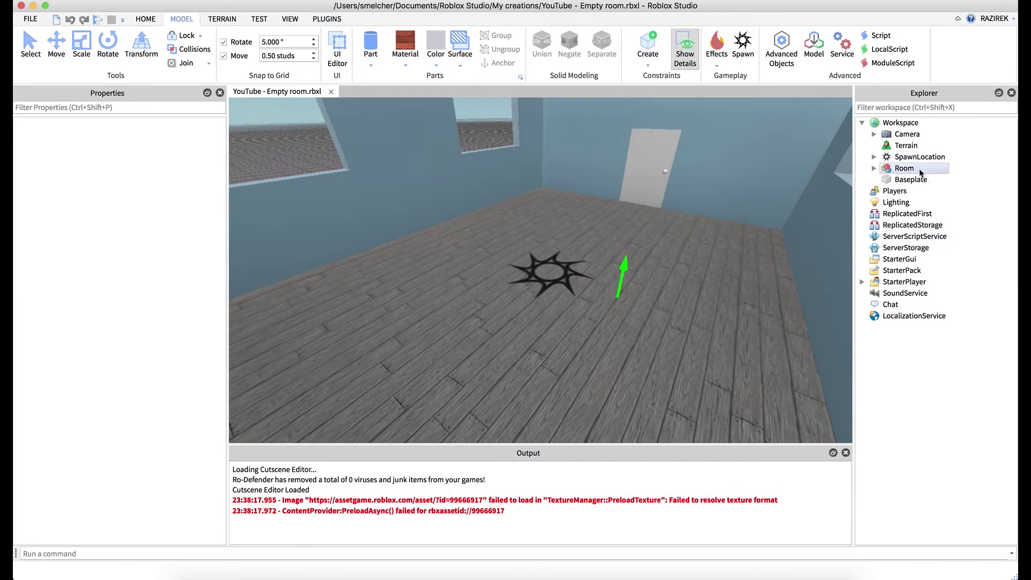
click(914, 168)
shift+click(923, 161)
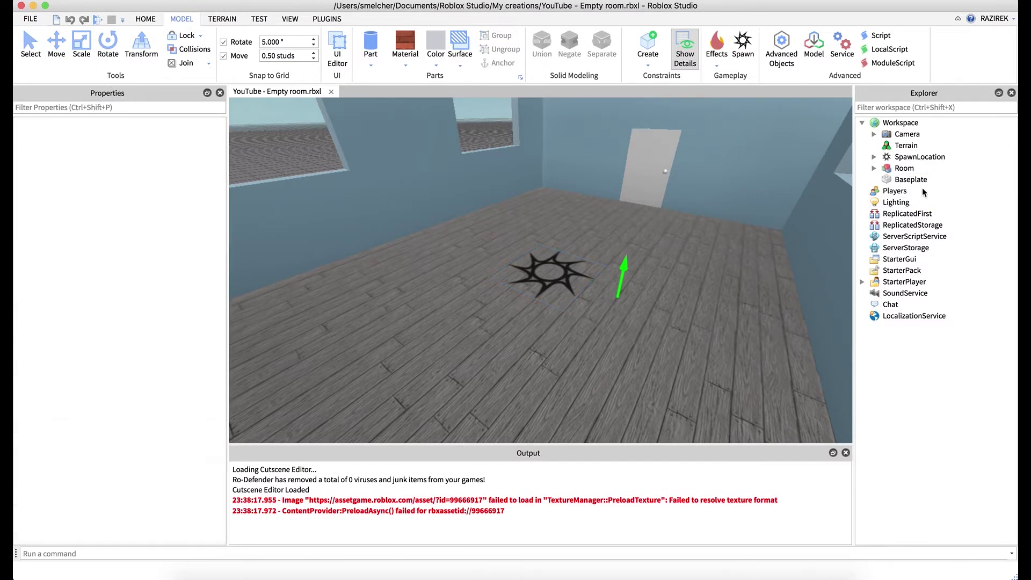
click(979, 211)
right_drag(611, 184, 611, 187)
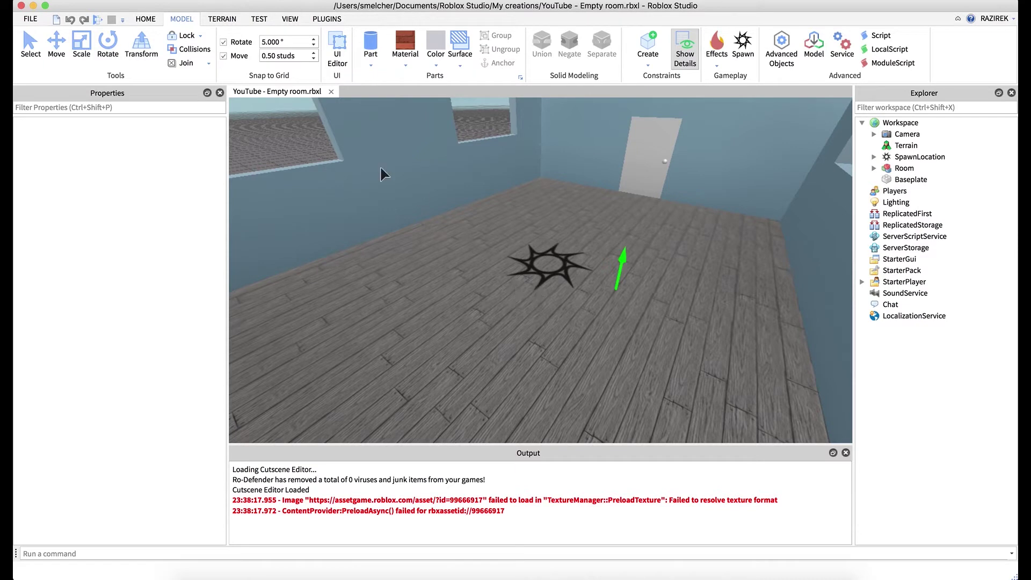
right_drag(499, 224, 500, 225)
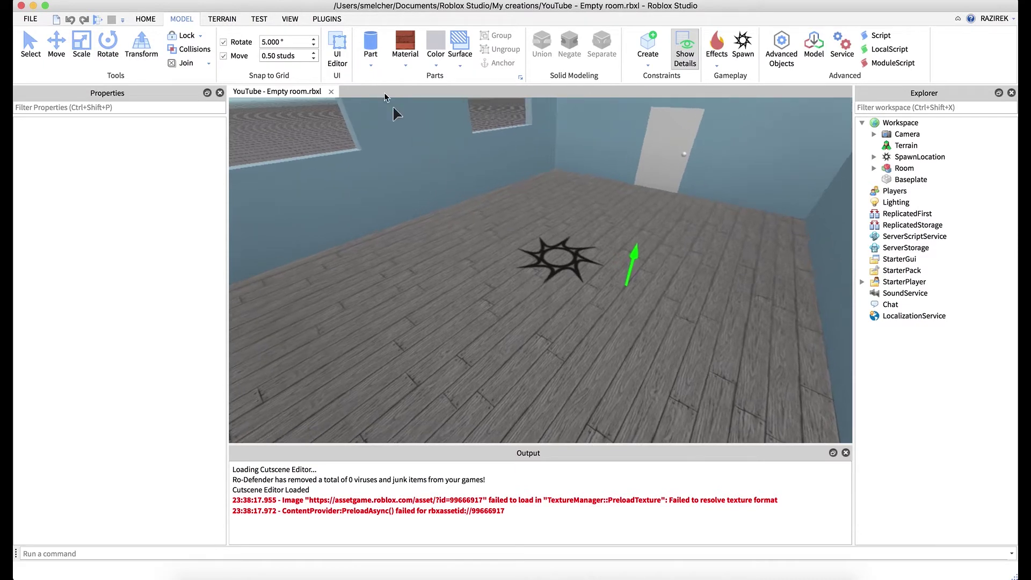
click(370, 48)
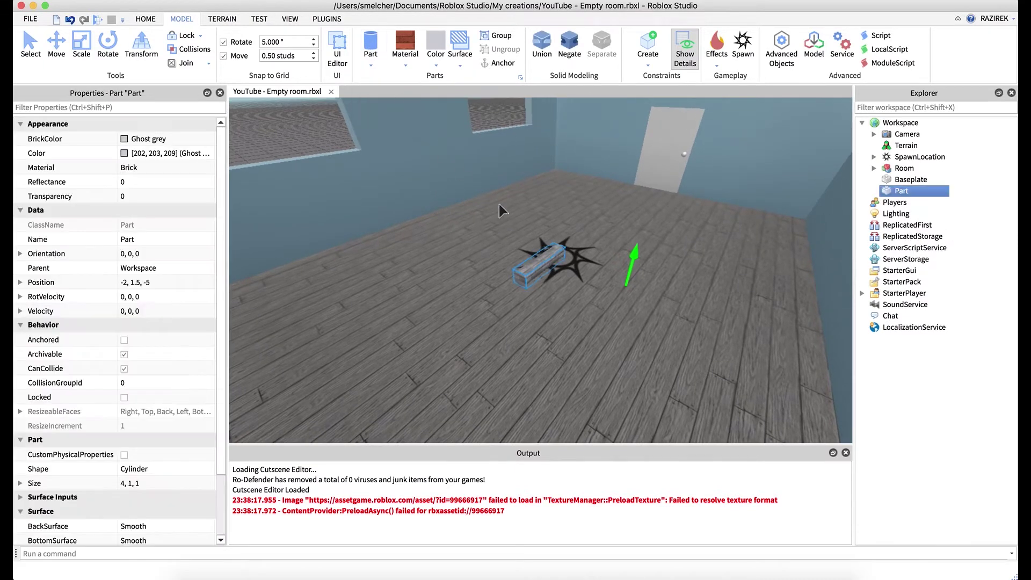
click(405, 63)
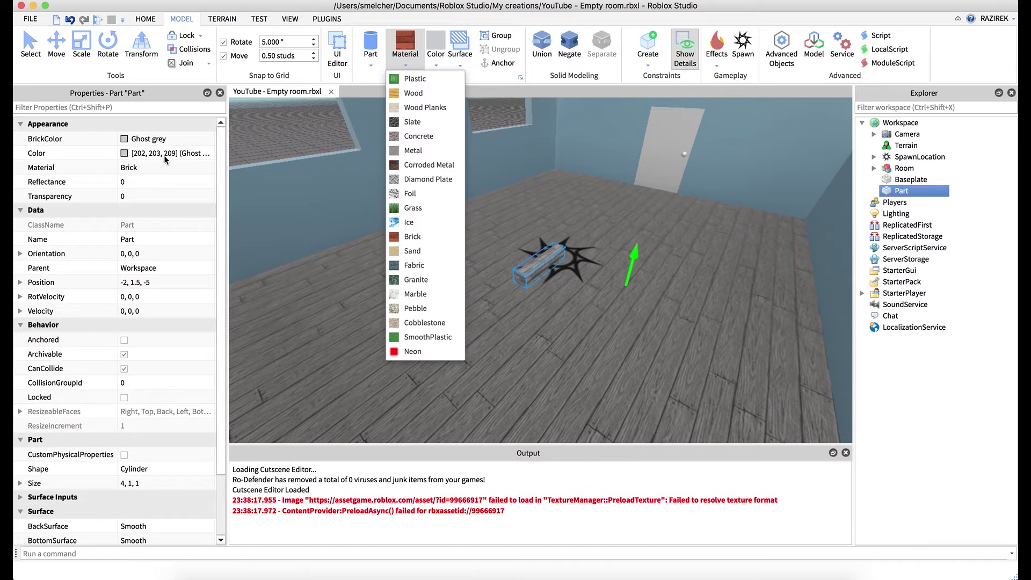
click(446, 18)
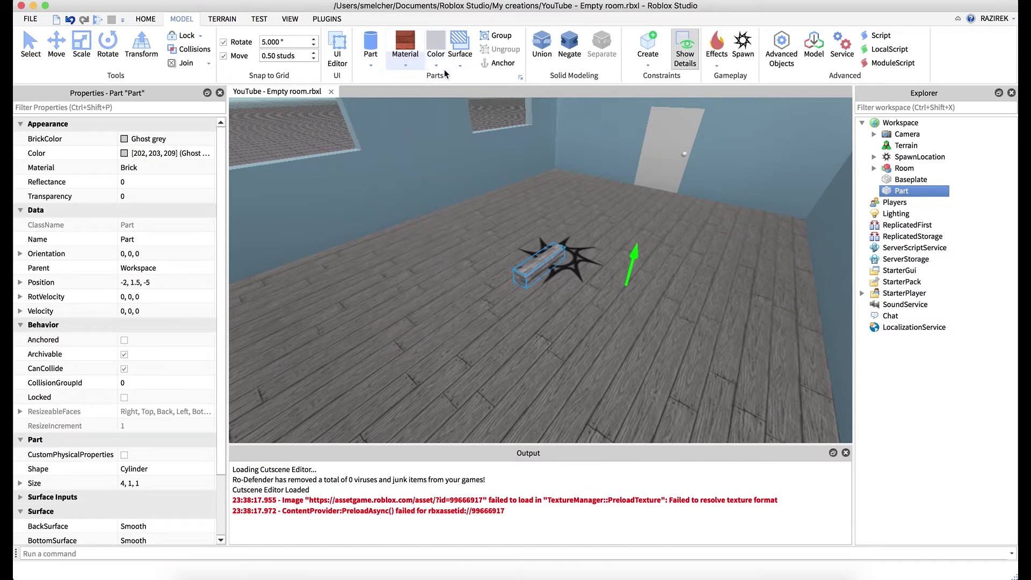
key(Delete)
Insert a cylinder part with the Grass material and Forest green color.
click(398, 60)
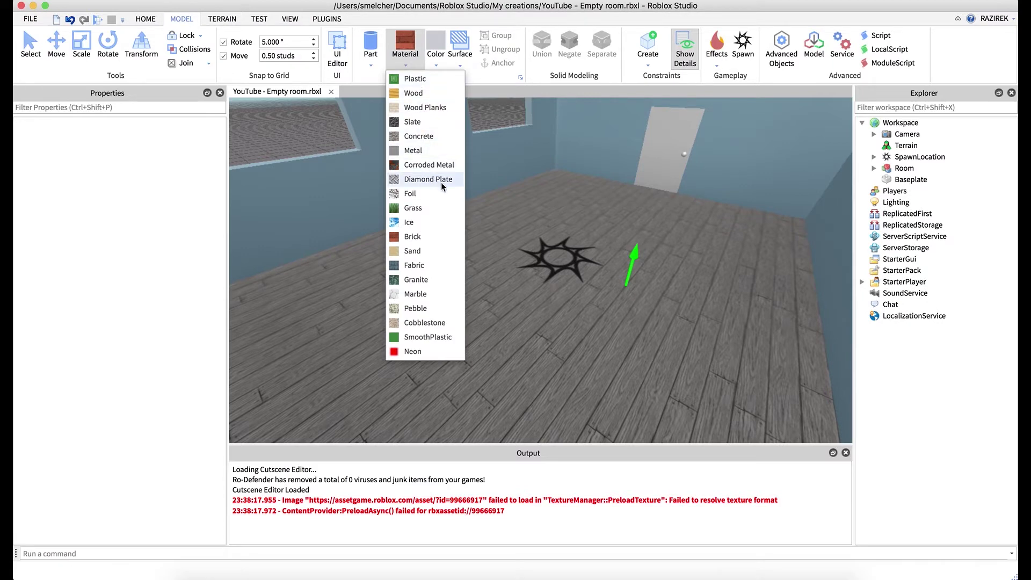
click(430, 207)
click(433, 62)
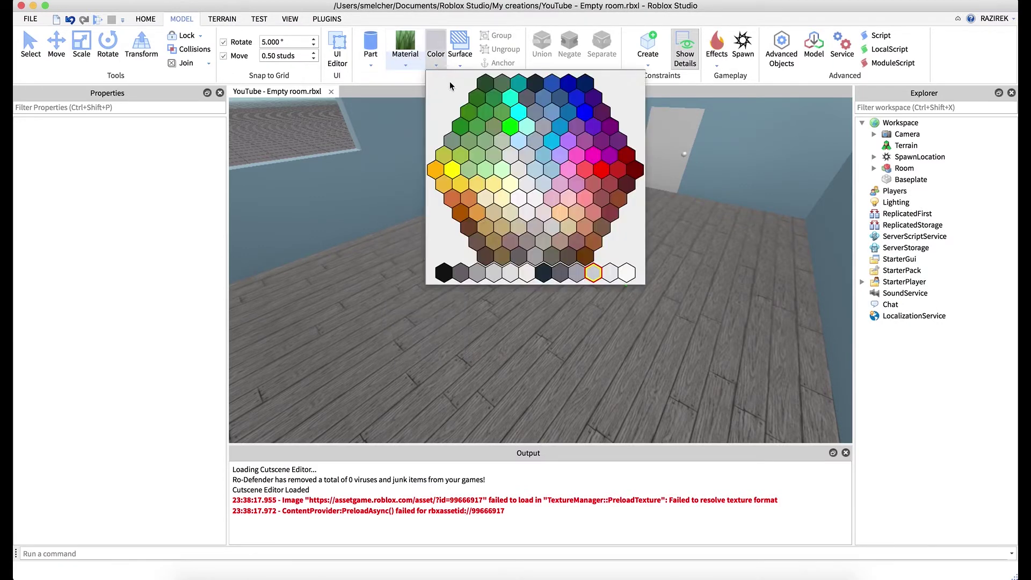
click(456, 114)
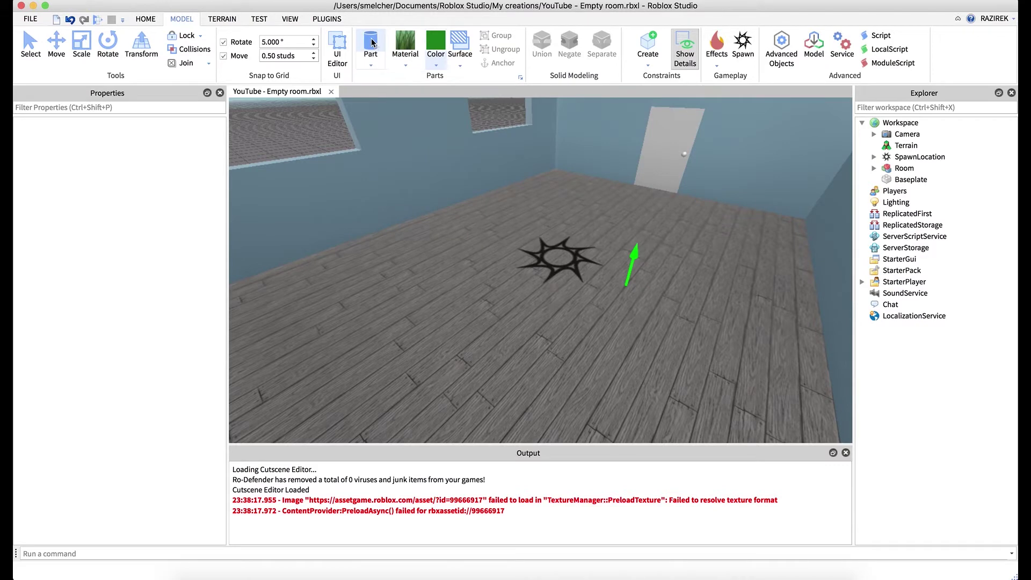
click(370, 62)
click(387, 127)
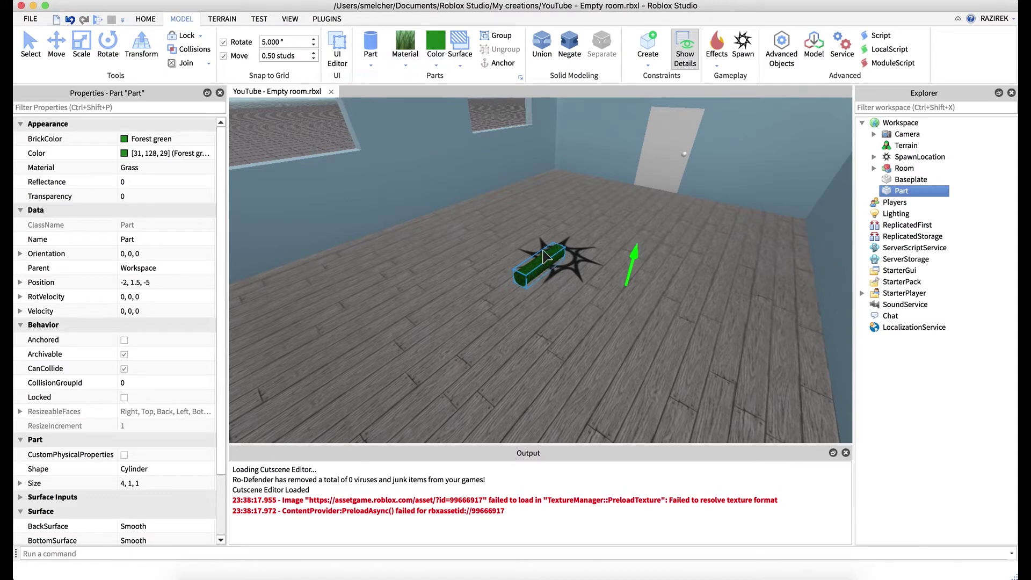
Change the cylinder's material to SmoothPlastic and its color to Institutional white.
click(408, 66)
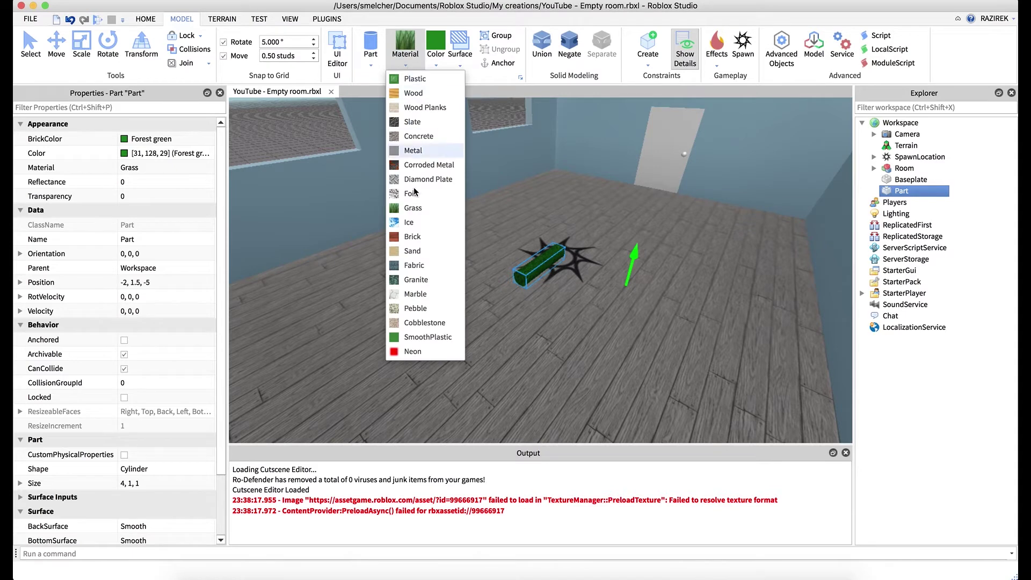
click(432, 337)
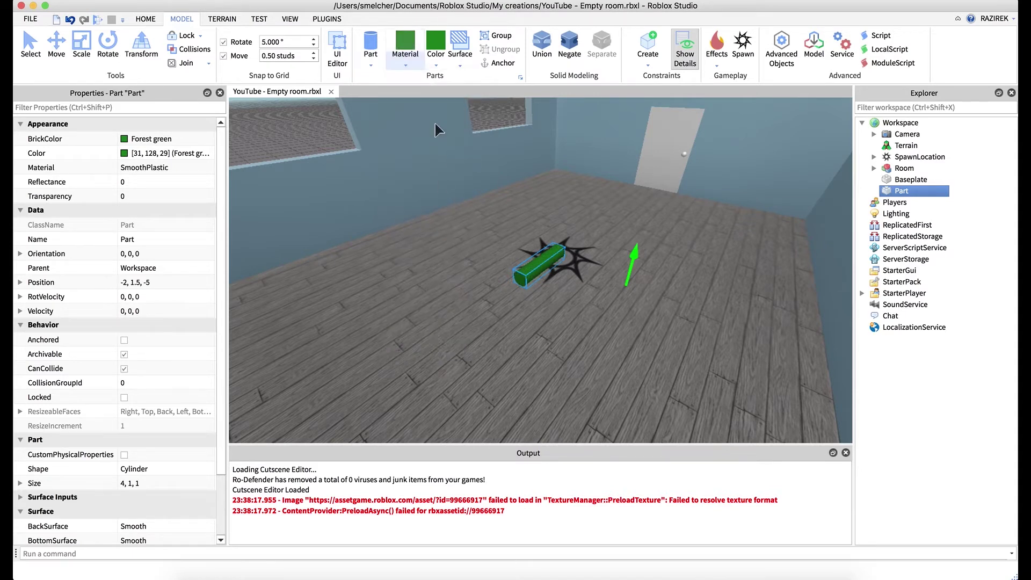
click(436, 65)
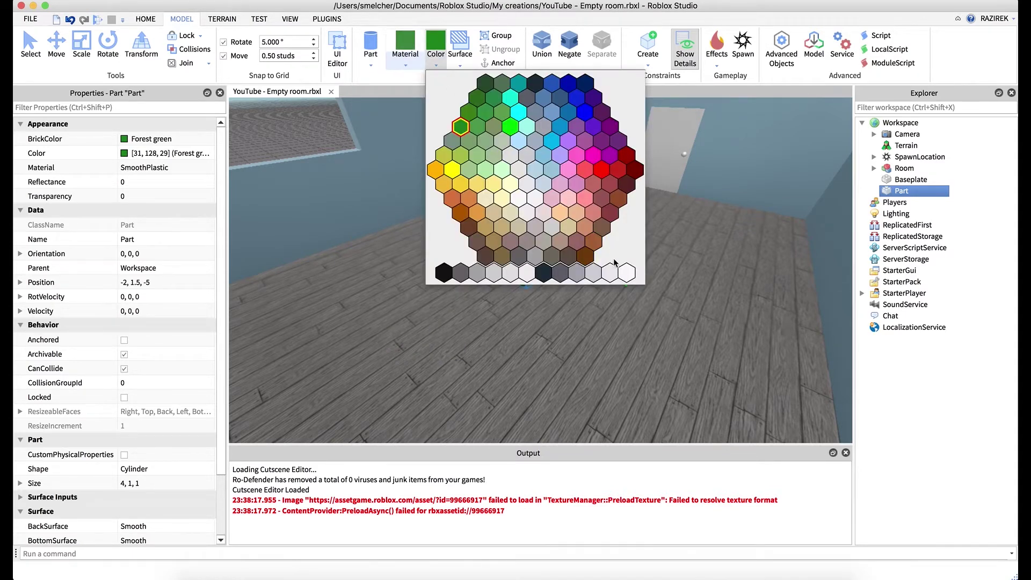
click(509, 266)
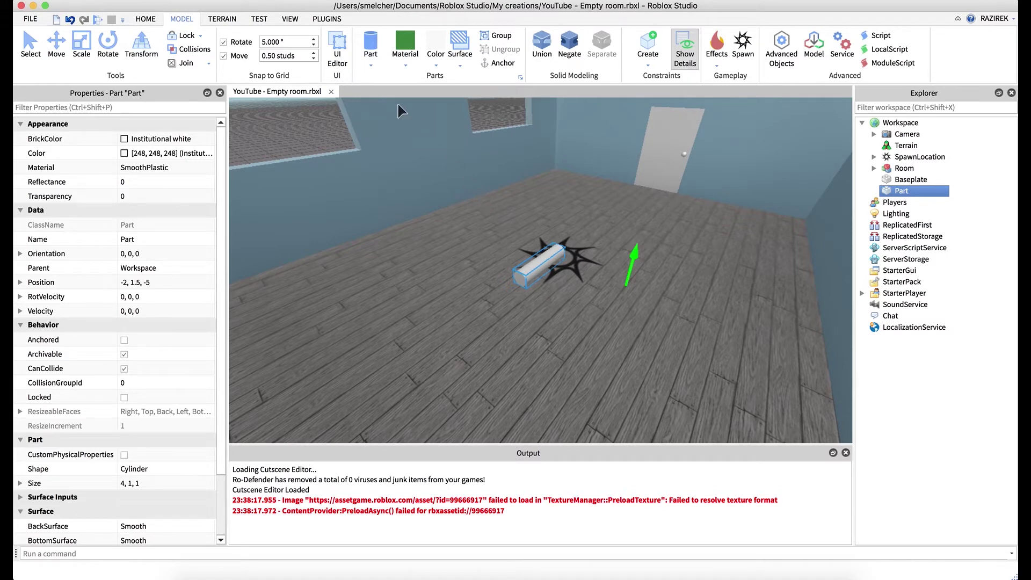
Insert a sphere, a block and a wedge above the cylinder.
click(373, 66)
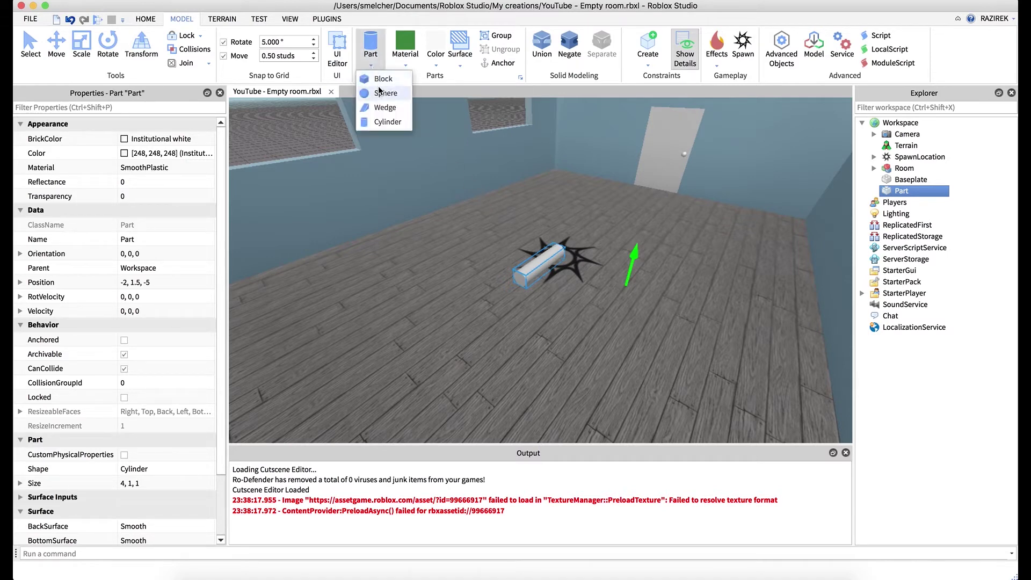
click(383, 94)
click(371, 65)
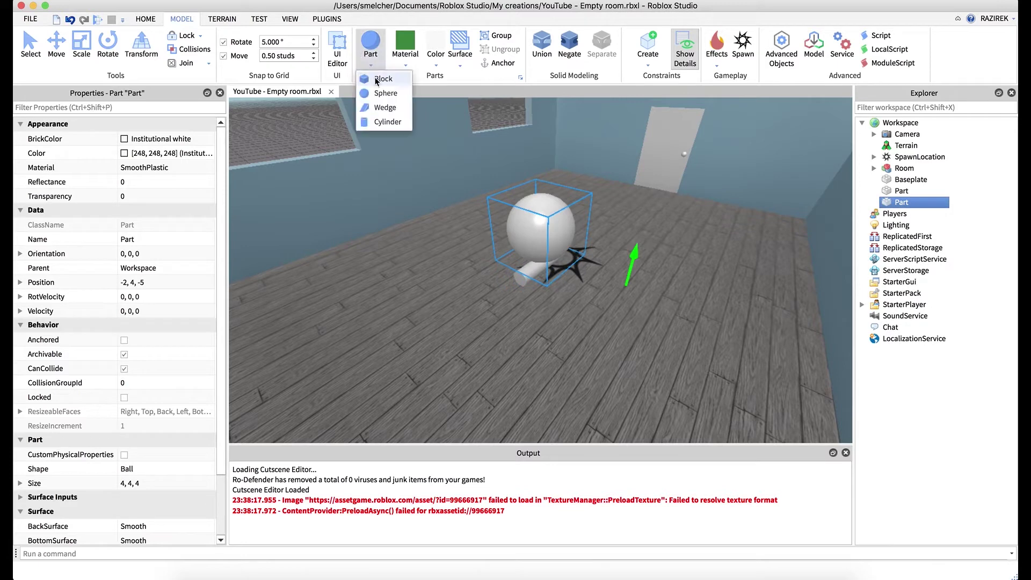
click(377, 80)
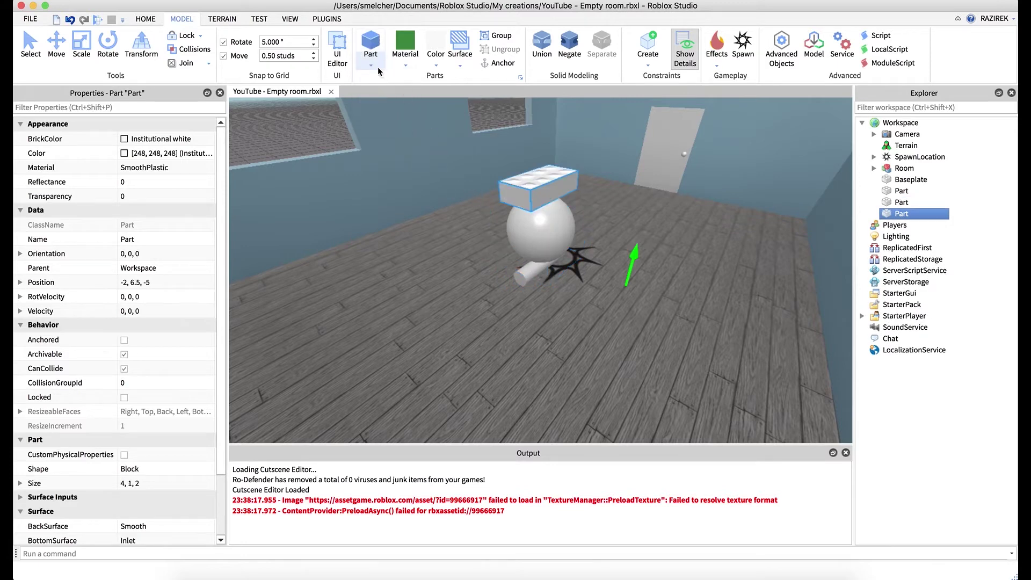
click(378, 67)
click(381, 107)
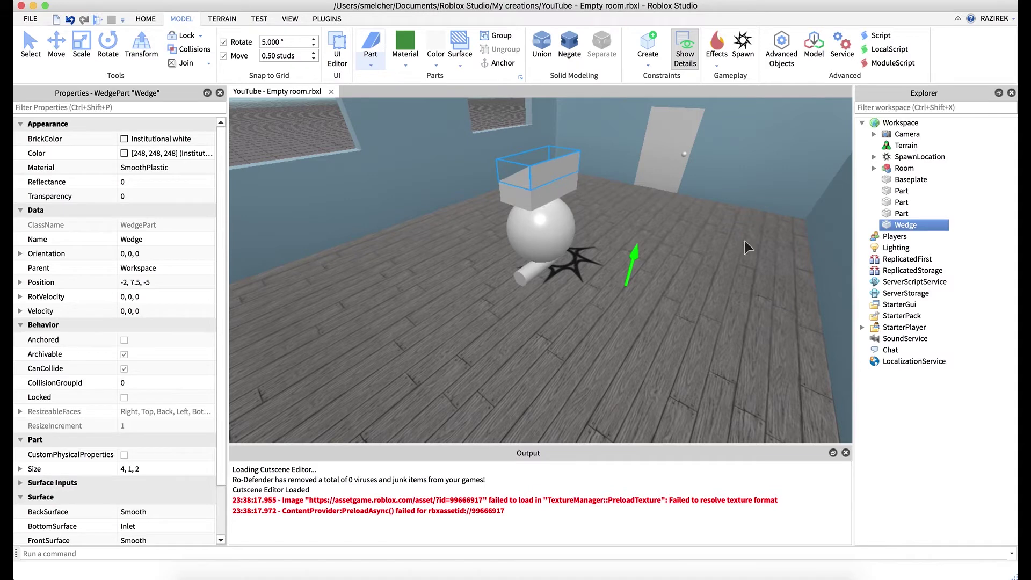
Give the cylinder, sphere, block and wedge the Wood material and the Dark orange color together.
click(903, 213)
shift+click(913, 191)
shift+click(908, 224)
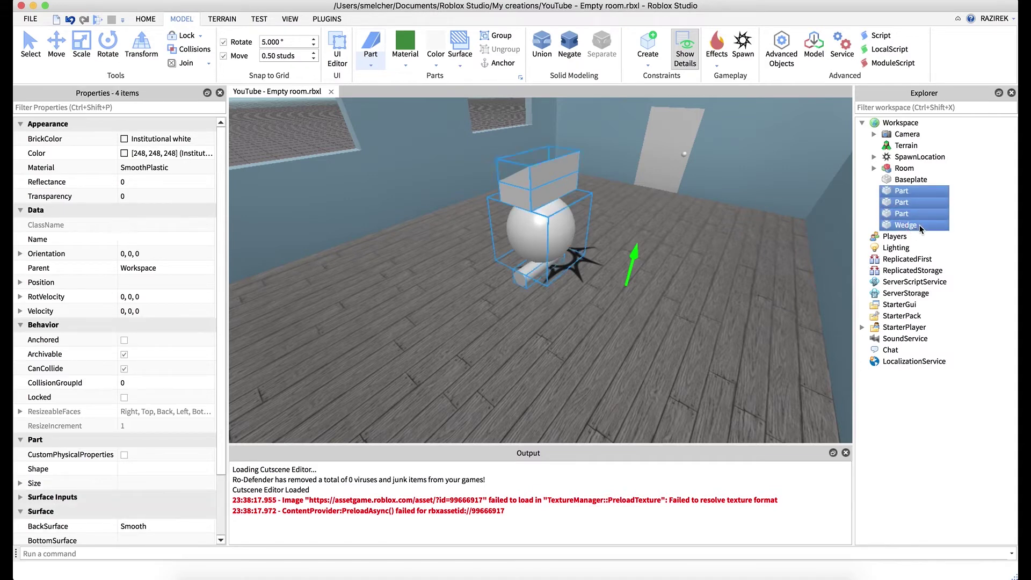
click(406, 66)
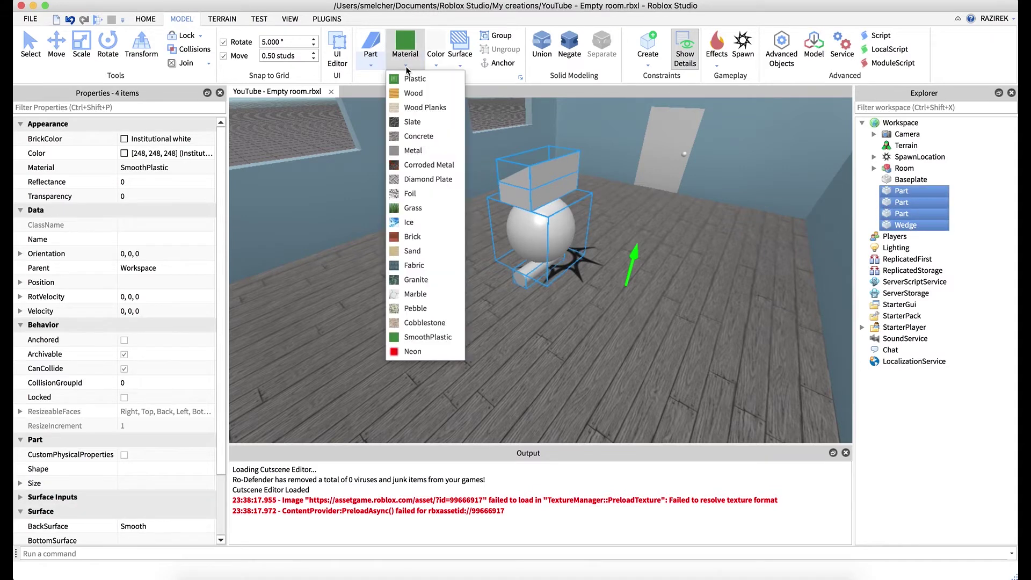
click(412, 94)
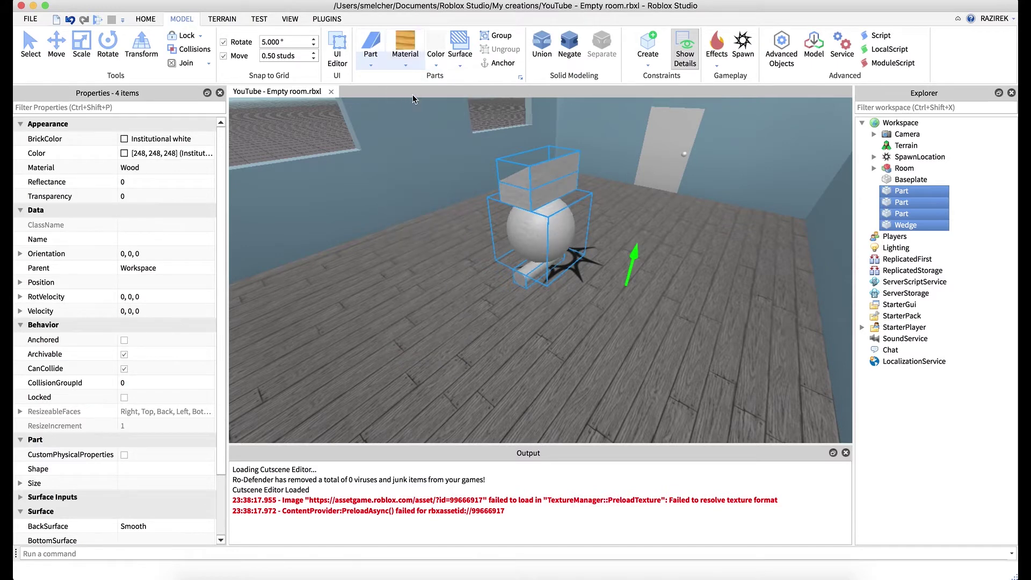
click(436, 66)
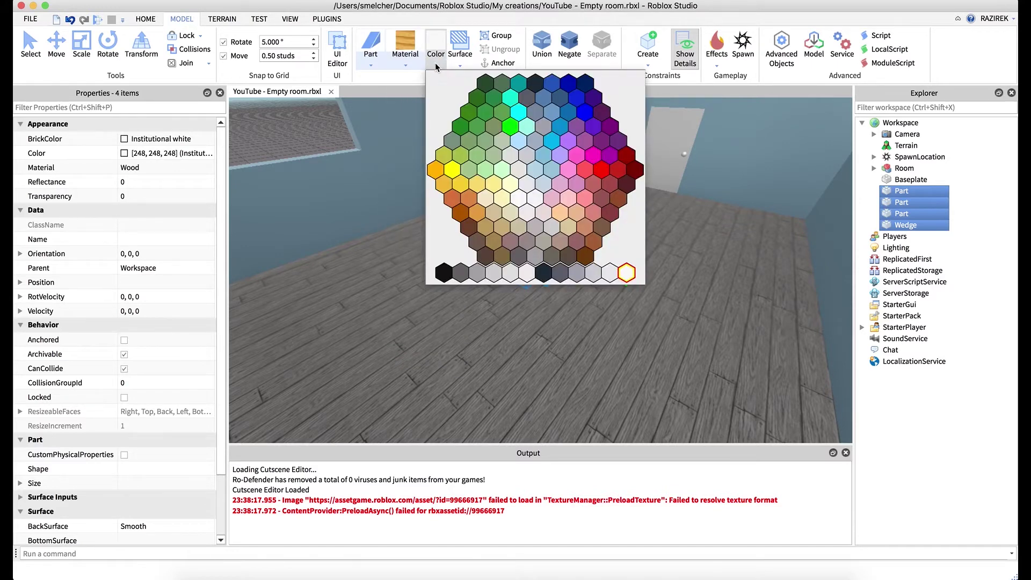
click(594, 242)
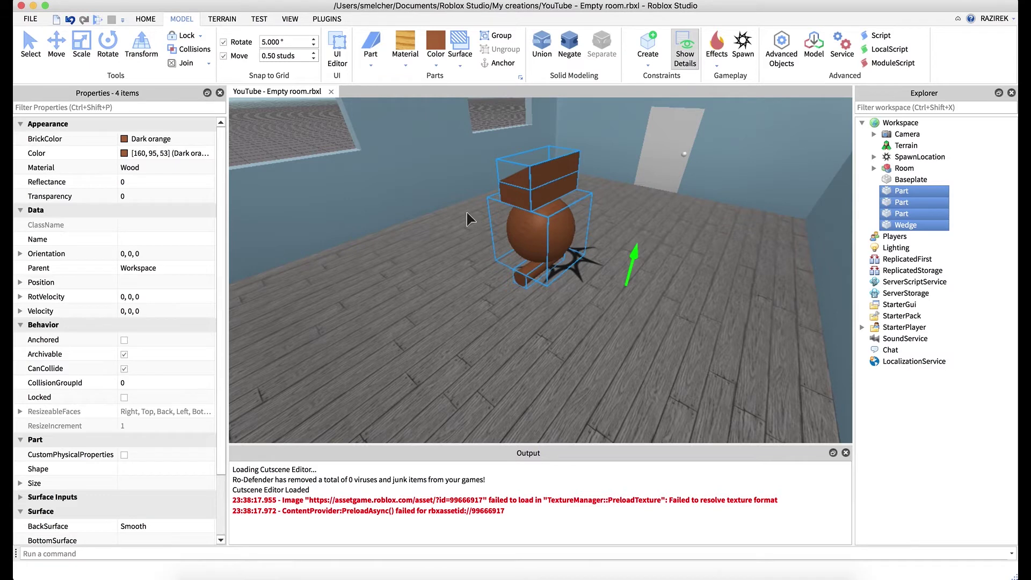
Undo the shared color and material changes and the insertion of the wedge, block and sphere.
key(super+z)
key(super+z)
key(super+z)
key(super+z)
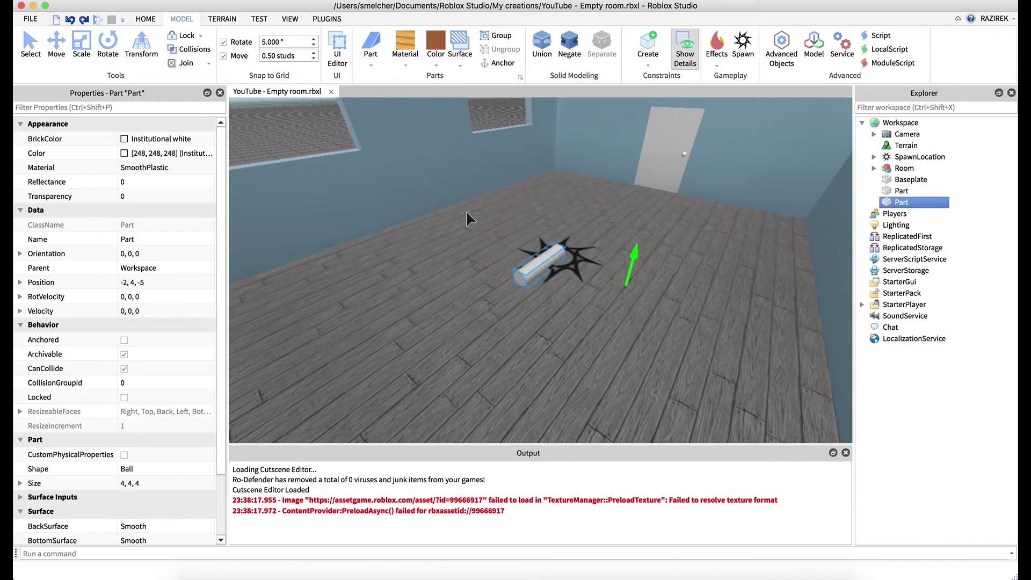
key(super+z)
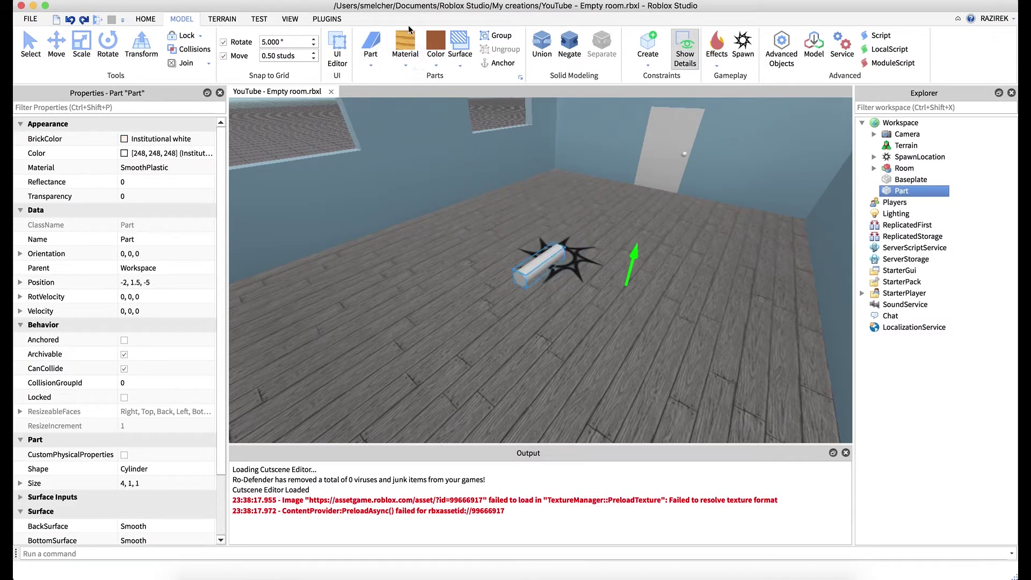
Set the current part material back to SmoothPlastic and the color to Institutional white with the cylinder selected.
click(410, 66)
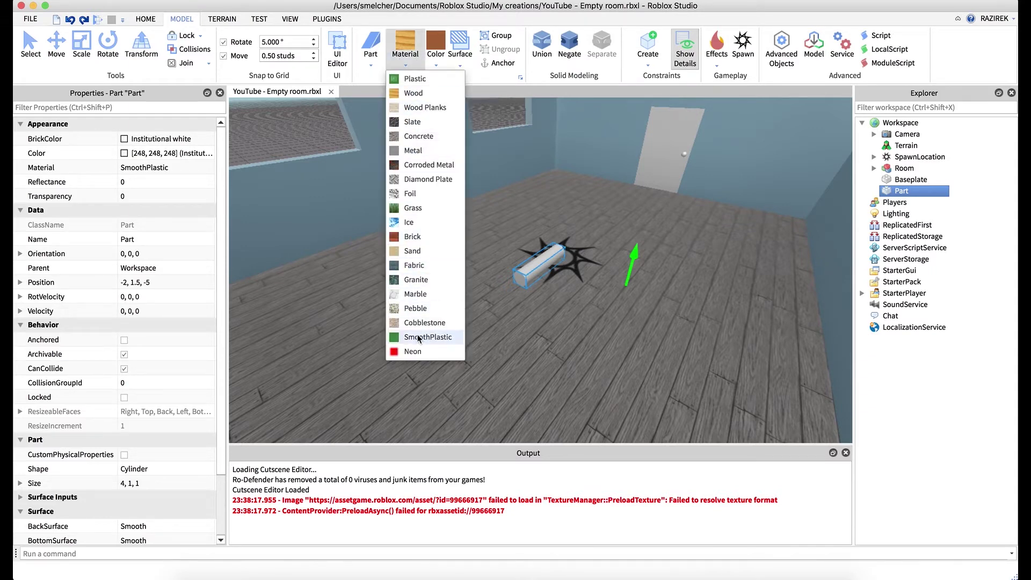
click(418, 337)
click(436, 64)
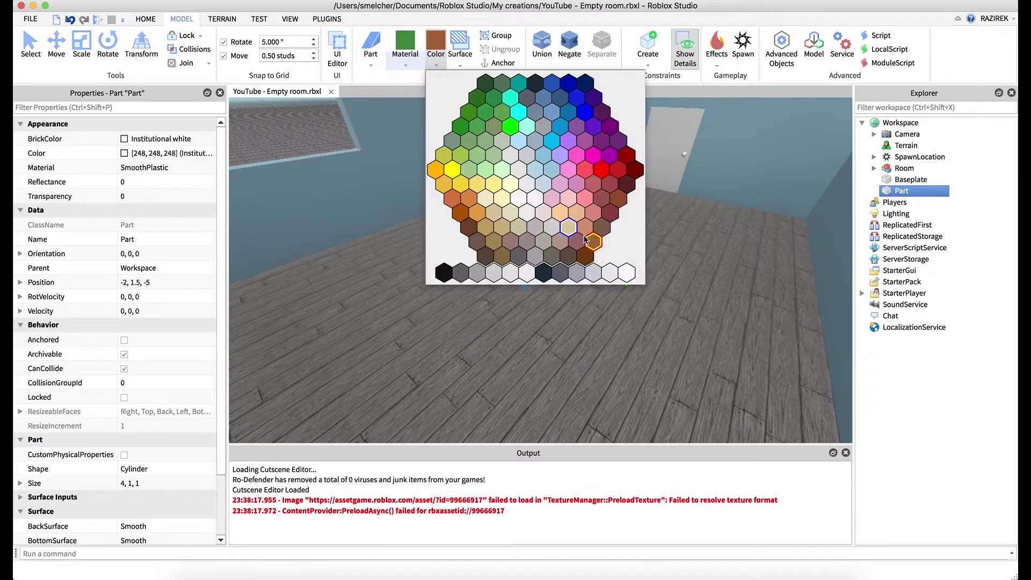
click(626, 273)
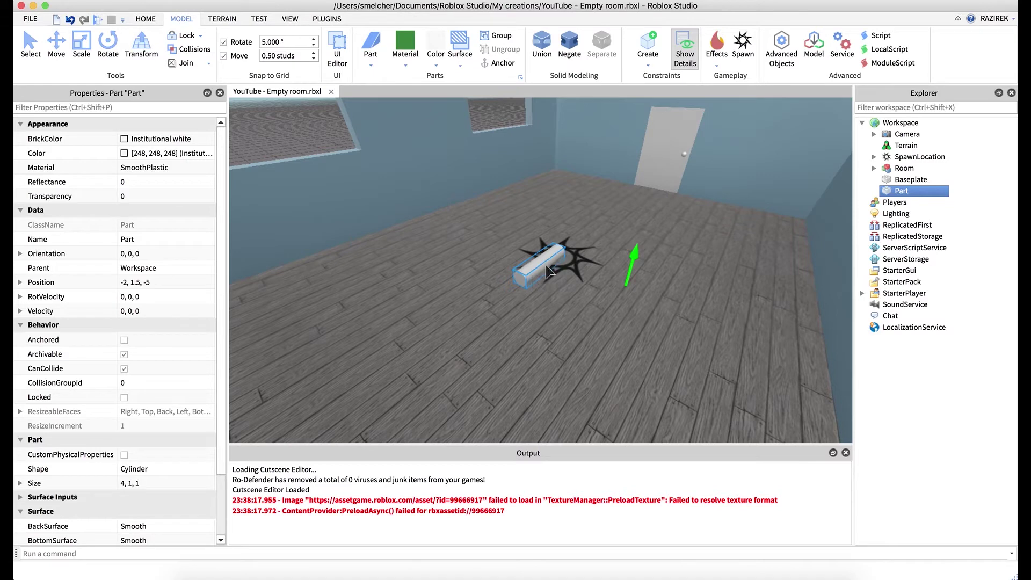
Rotate the cylinder upright to orientation 0, 0, -90 with 45-degree rotation snapping, and place it over the centre of the spawn.
click(107, 47)
click(269, 41)
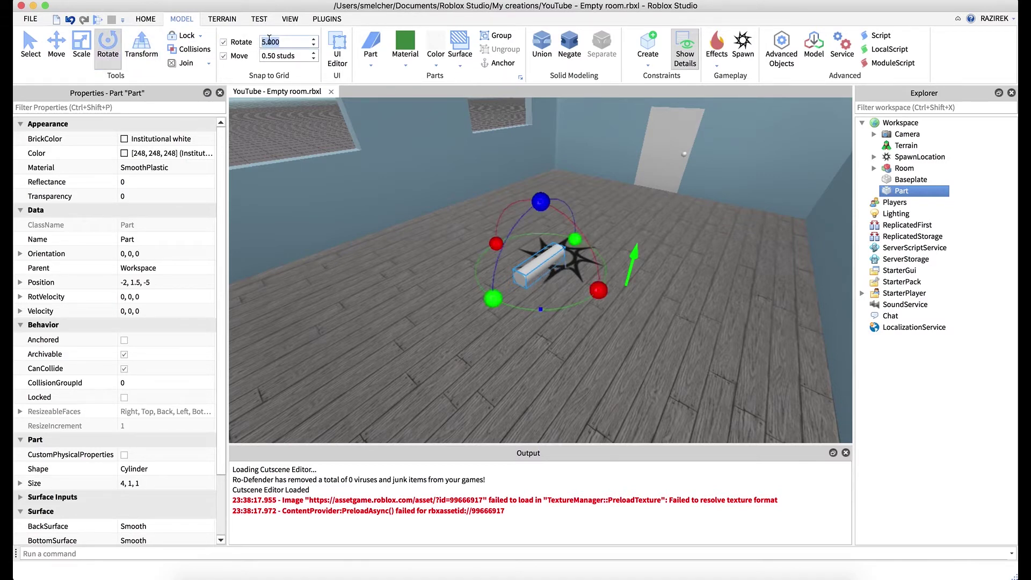
text(45)
key(Return)
click(545, 204)
drag(545, 204, 621, 230)
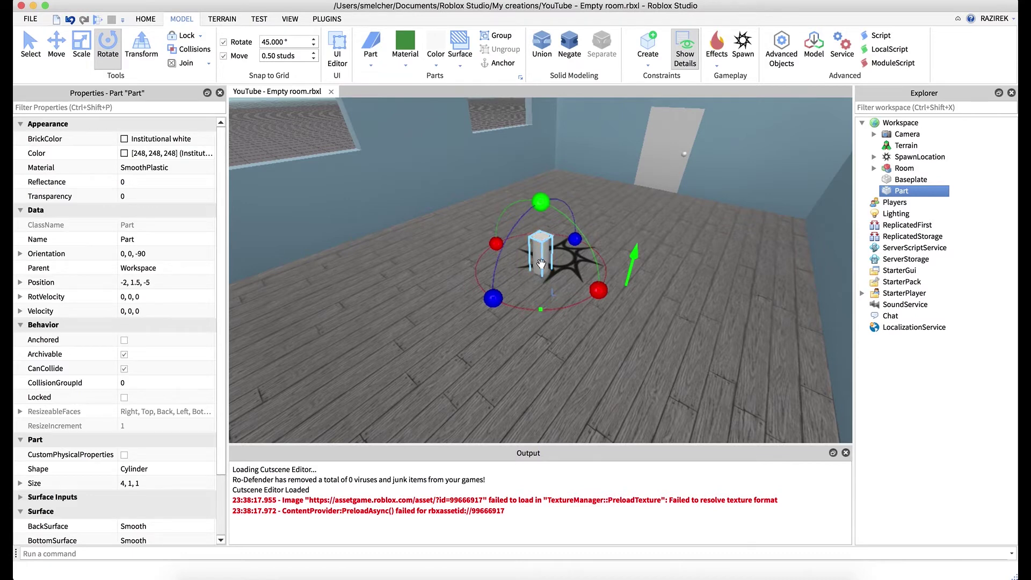
drag(541, 263, 564, 232)
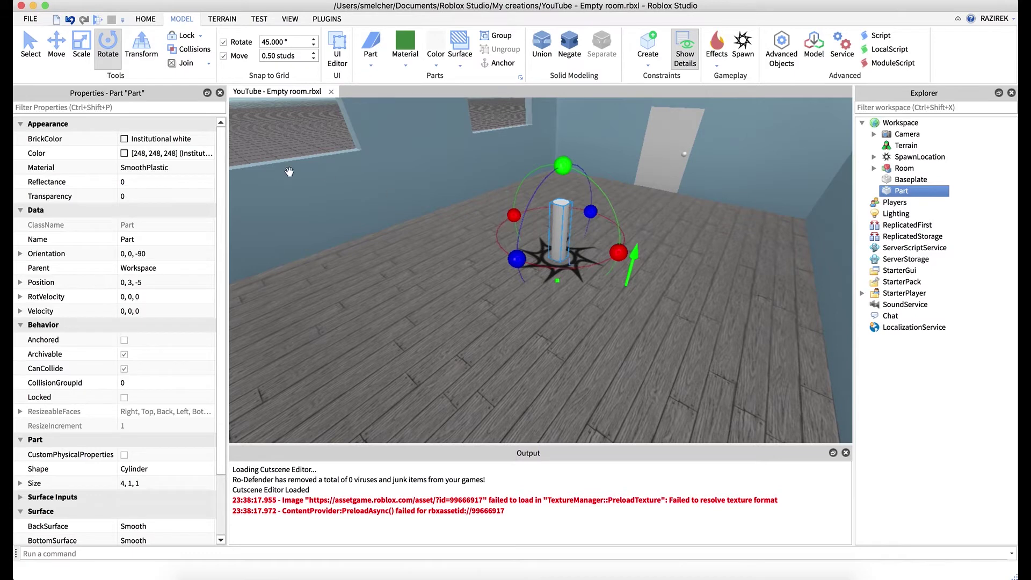
Scale the cylinder's height down to 3 studs and back up to 5 studs.
click(79, 45)
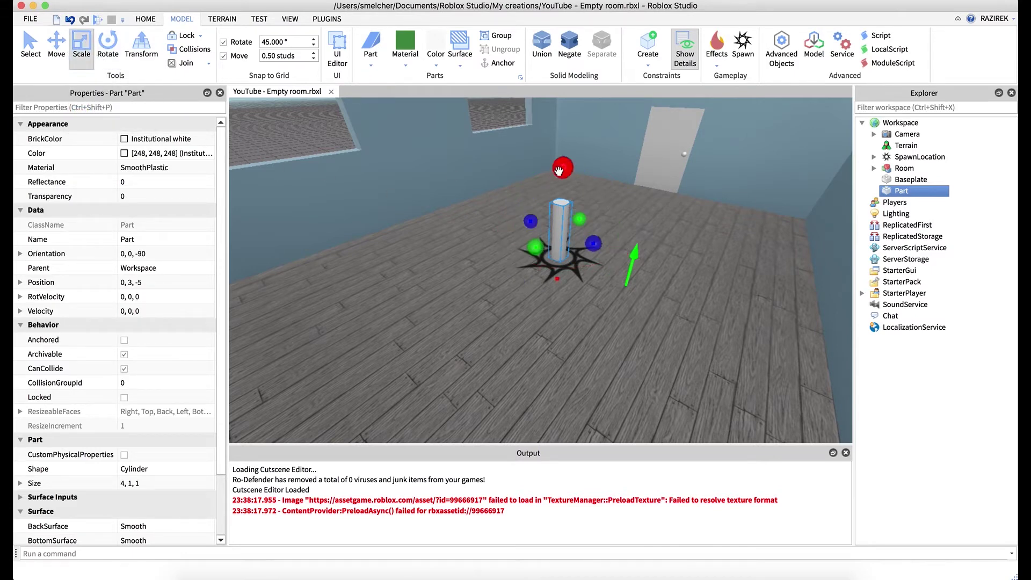
mouse_move(563, 168)
mouse_down()
mouse_move(561, 225)
mouse_move(563, 144)
mouse_move(562, 186)
mouse_up()
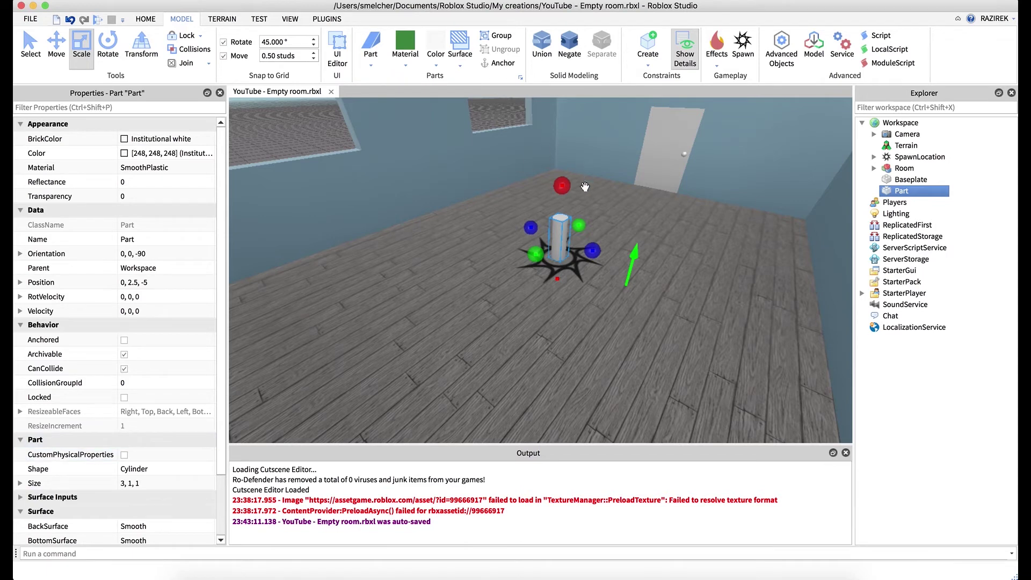
drag(562, 185, 596, 153)
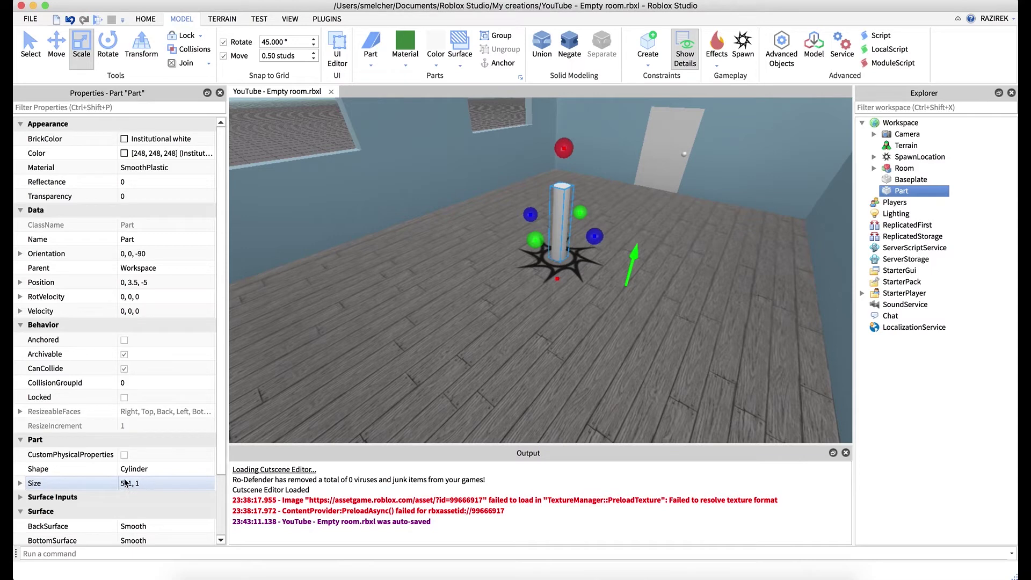
Inspect the X, Y and Z components of the cylinder's Size property.
scroll(139, 484, down, 5)
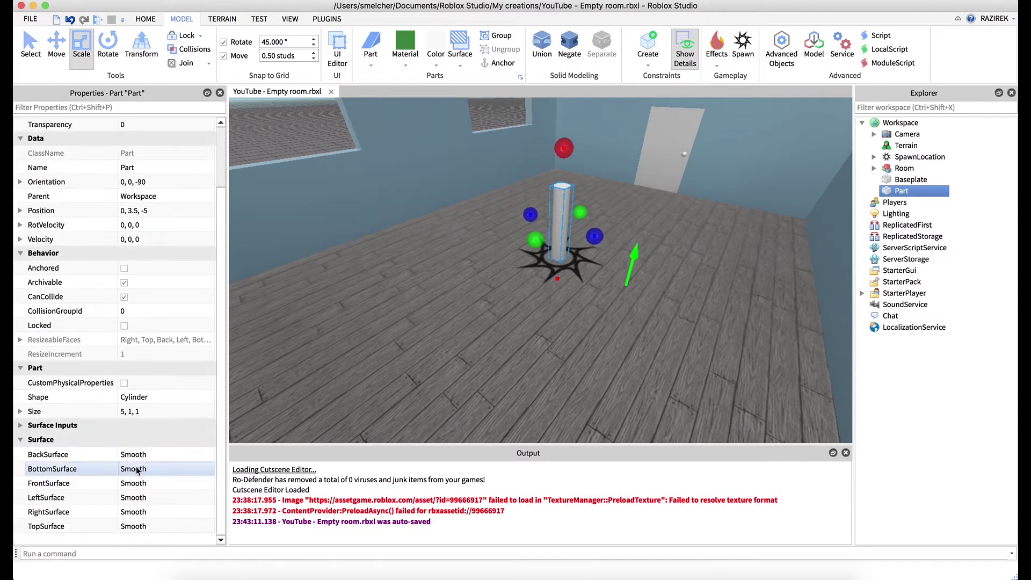
click(19, 412)
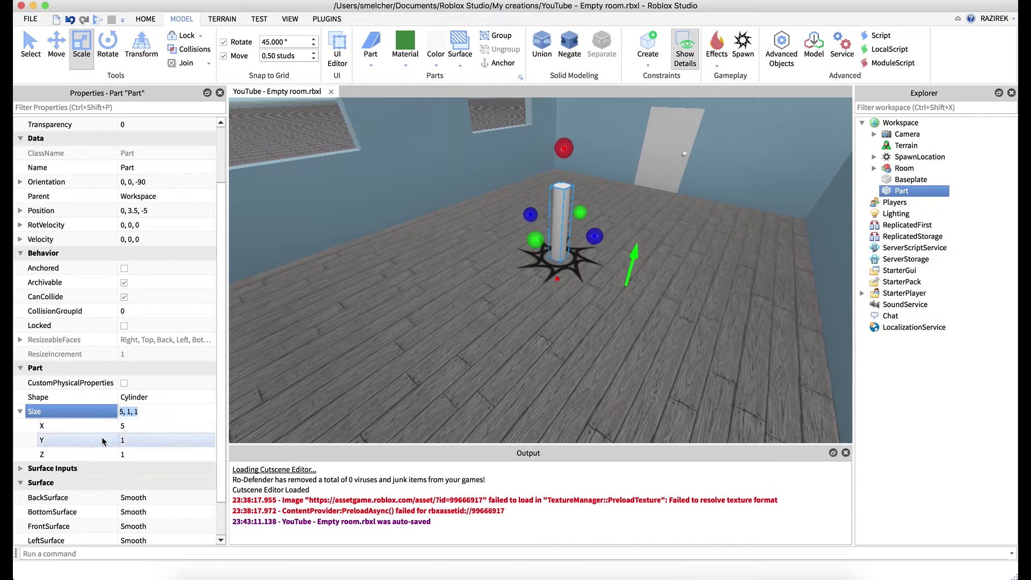
click(145, 438)
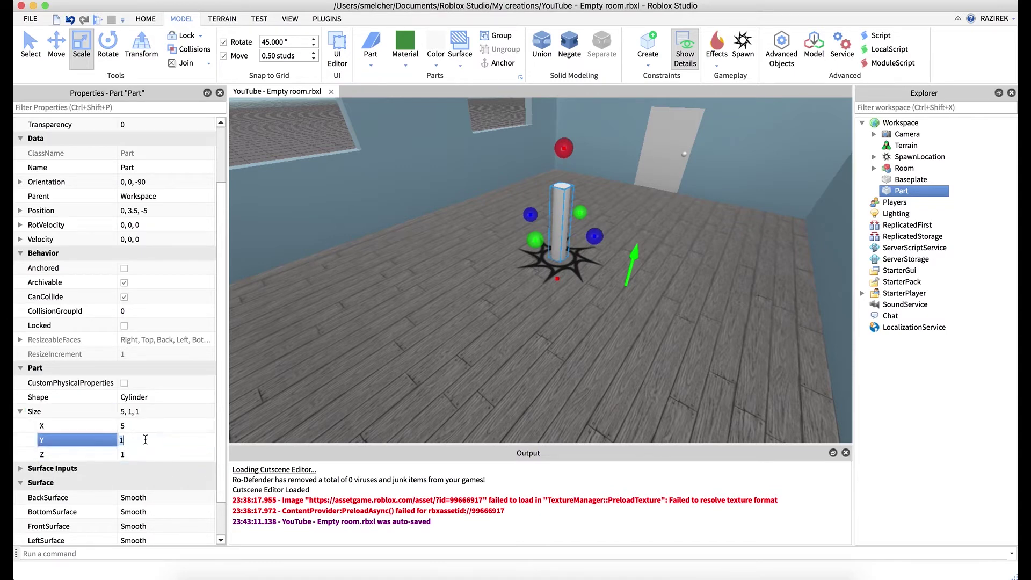
click(35, 413)
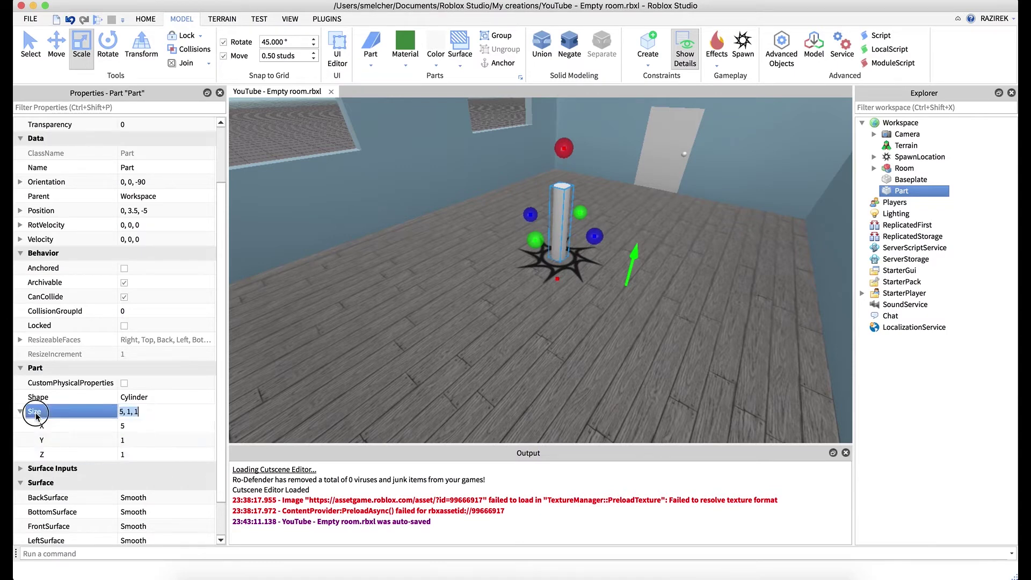
click(21, 413)
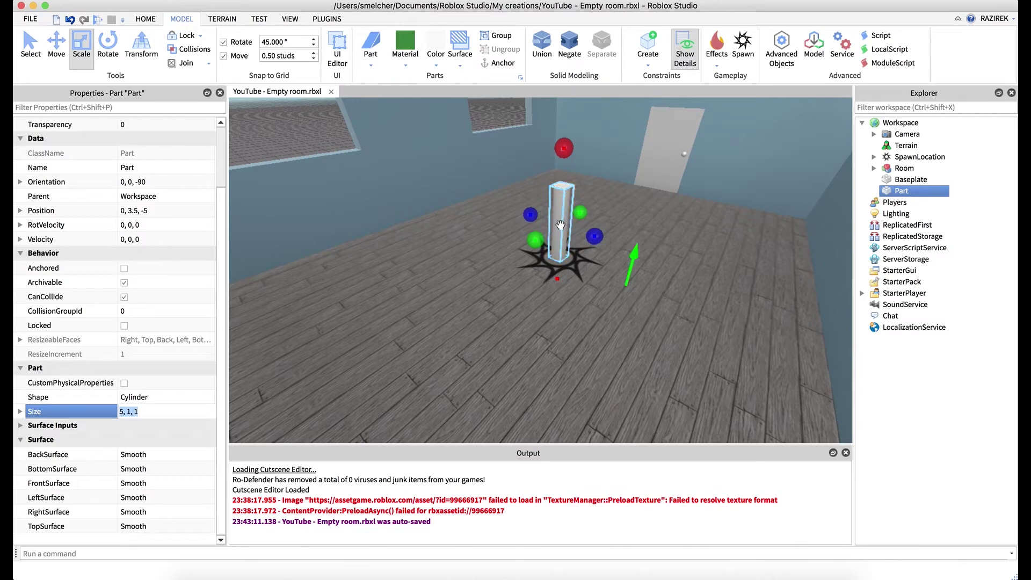
Try to scale the cylinder's width, and shrink its height to 0.5 studs.
click(598, 237)
mouse_move(598, 237)
mouse_down()
mouse_move(663, 258)
mouse_move(595, 241)
mouse_up()
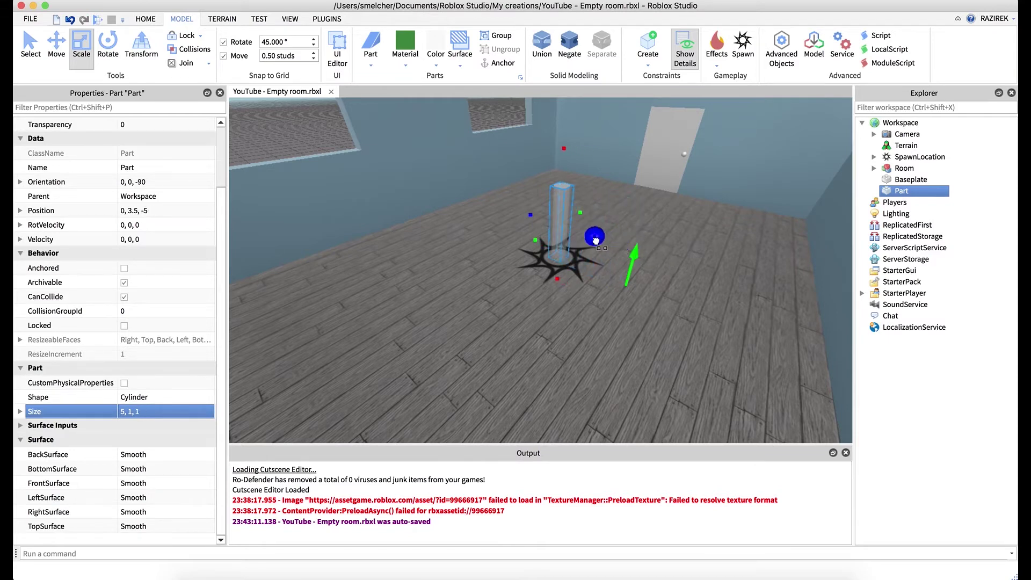
drag(564, 146, 566, 225)
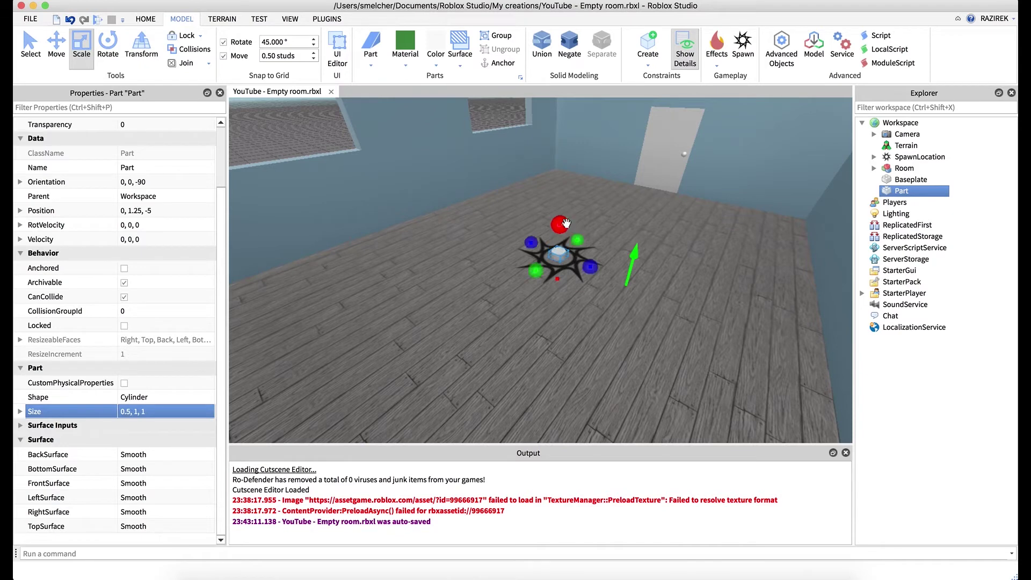
Set the cylinder's size to 0.5, 0.5, 0.5 and stretch its height to 1 stud.
click(135, 413)
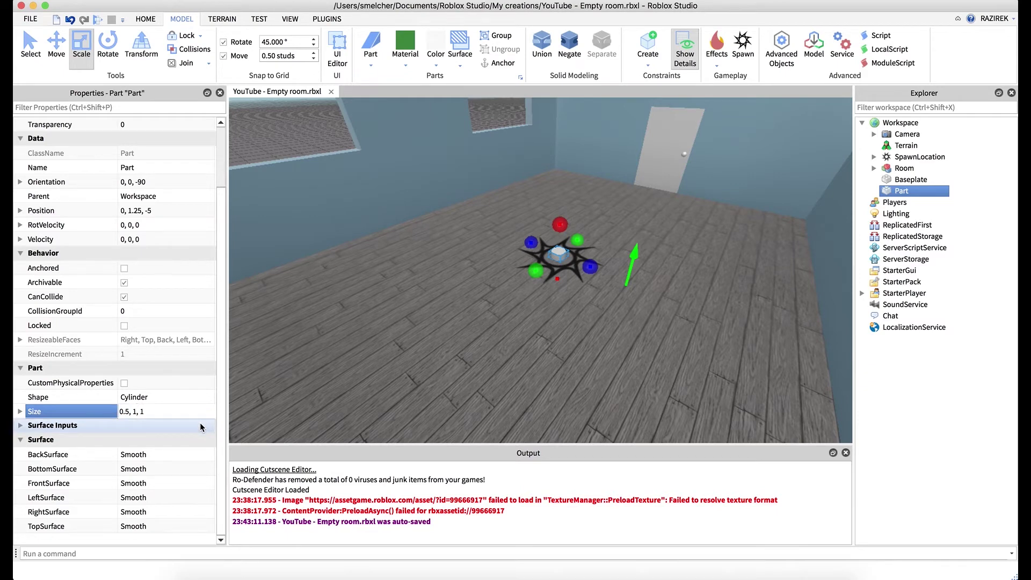
key(BackSpace)
text(.5)
key(BackSpace)
text(.5)
key(Return)
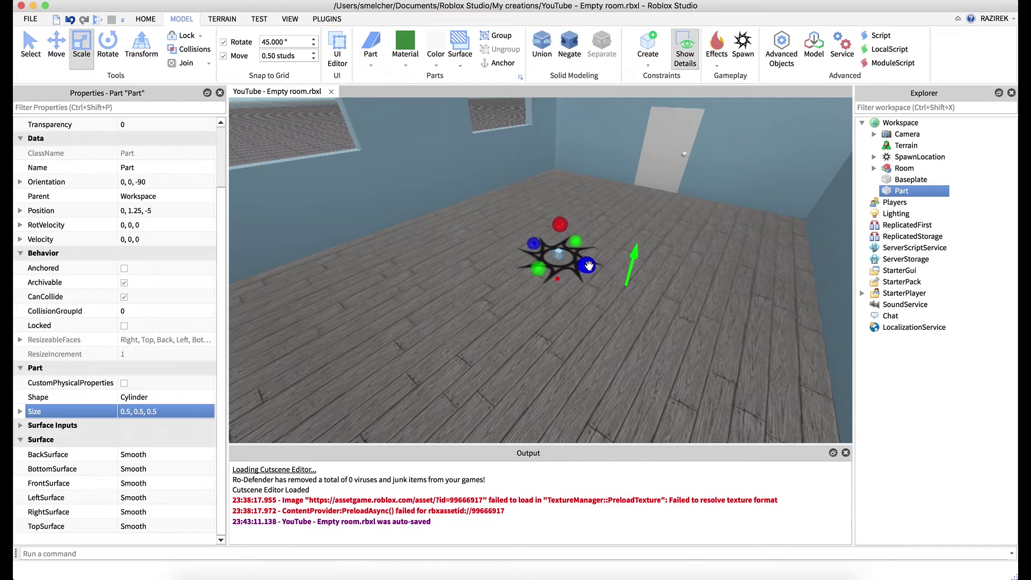
drag(590, 267, 589, 265)
drag(560, 225, 560, 217)
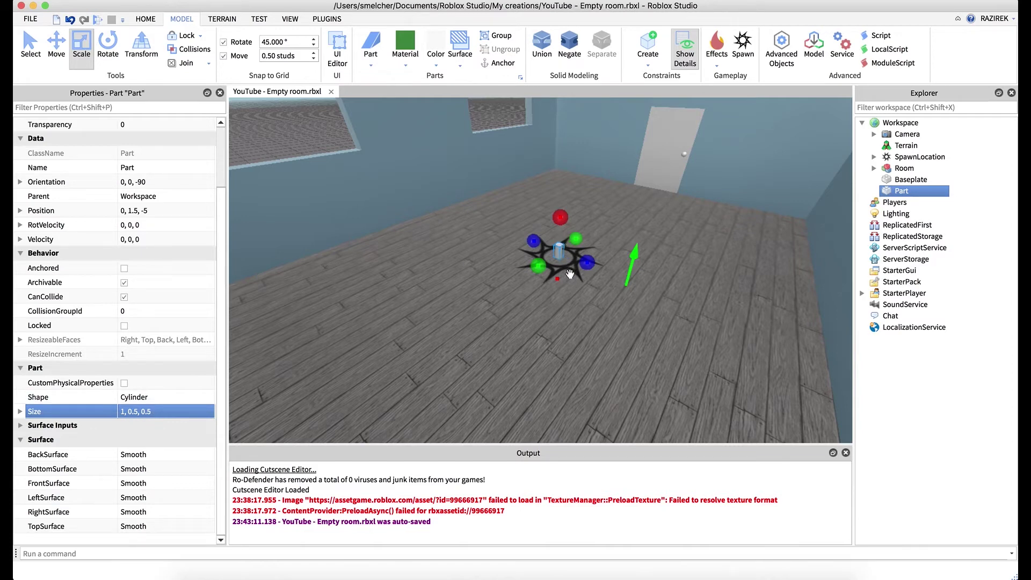
Raise the cylinder straight up from the spawn to position 0, 14.5, -5, just below the ceiling.
click(56, 47)
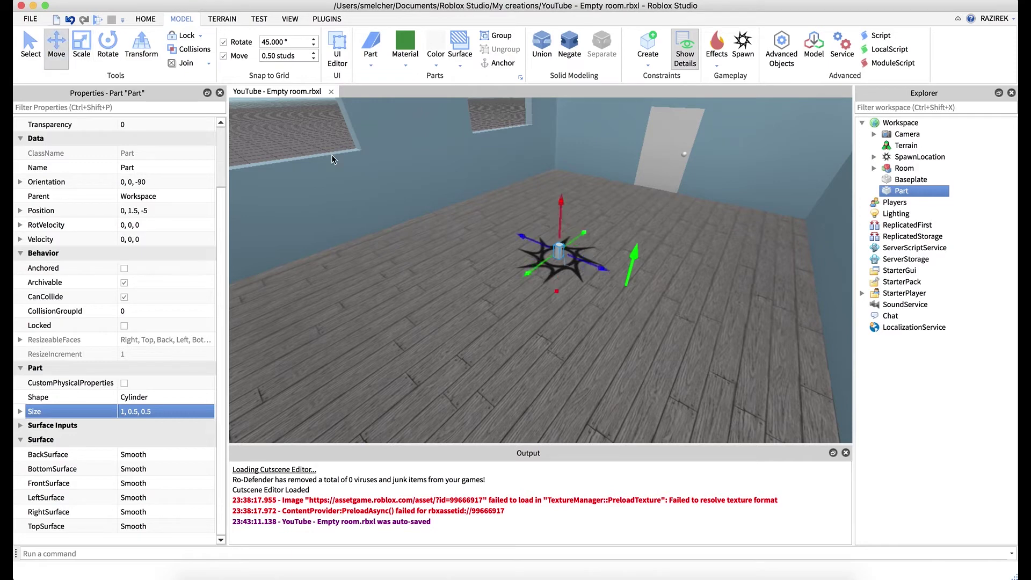
drag(561, 226, 568, 144)
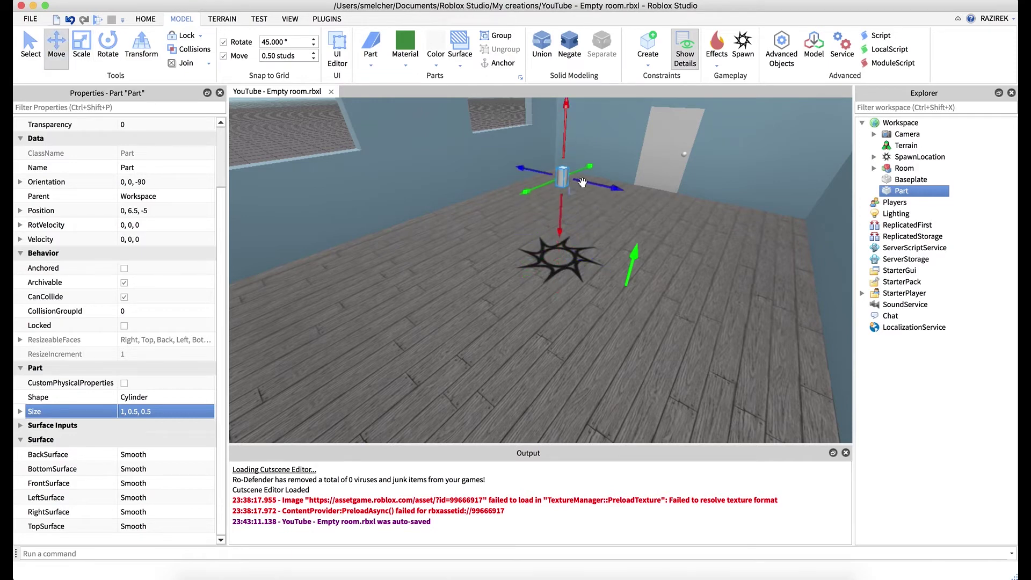
right_drag(594, 229, 595, 226)
drag(563, 222, 571, 200)
right_drag(599, 216, 599, 217)
key(w)
key(d)
key(e)
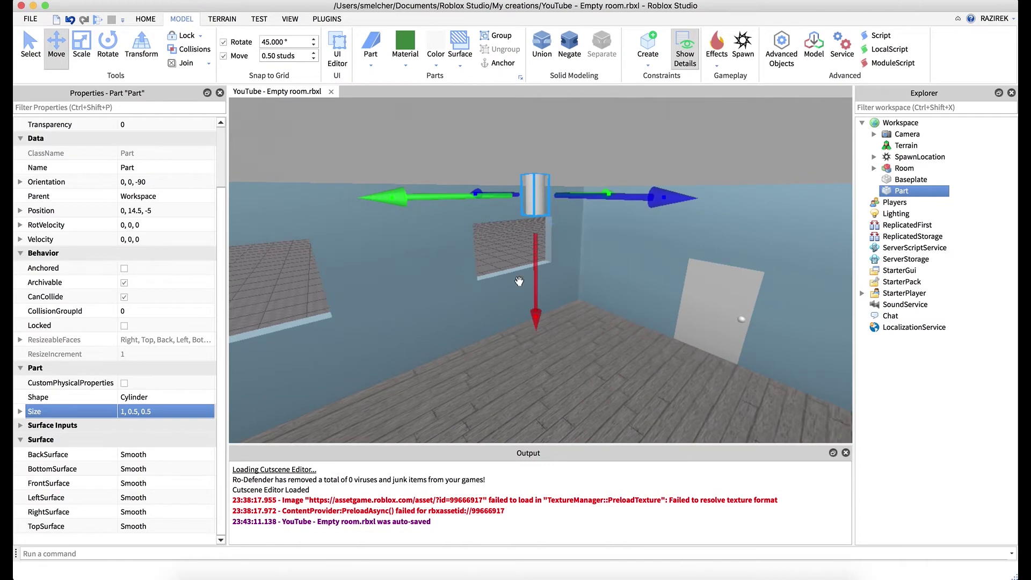
Examine the cylinder's placement against the ceiling from below, at roof level and above the room.
right_drag(591, 273, 591, 273)
key(e)
key(q)
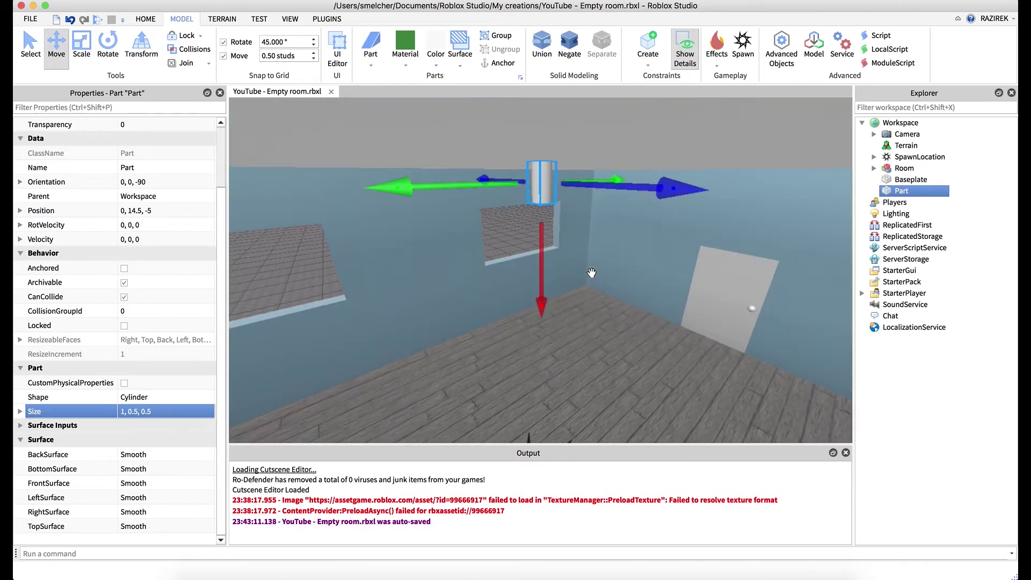
key(e)
key(q)
key(q)
key(e)
key(e)
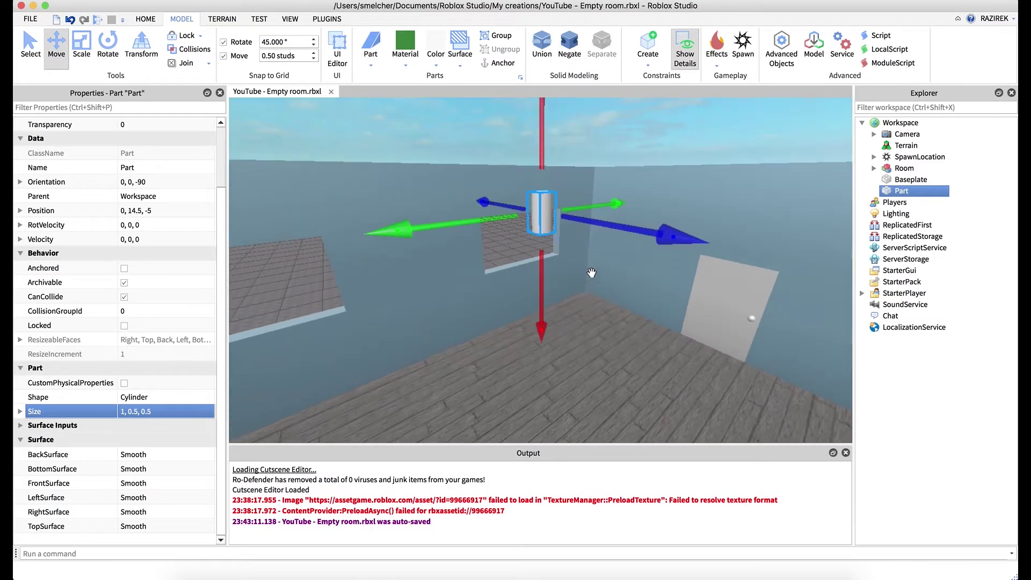
key(q)
key(q)
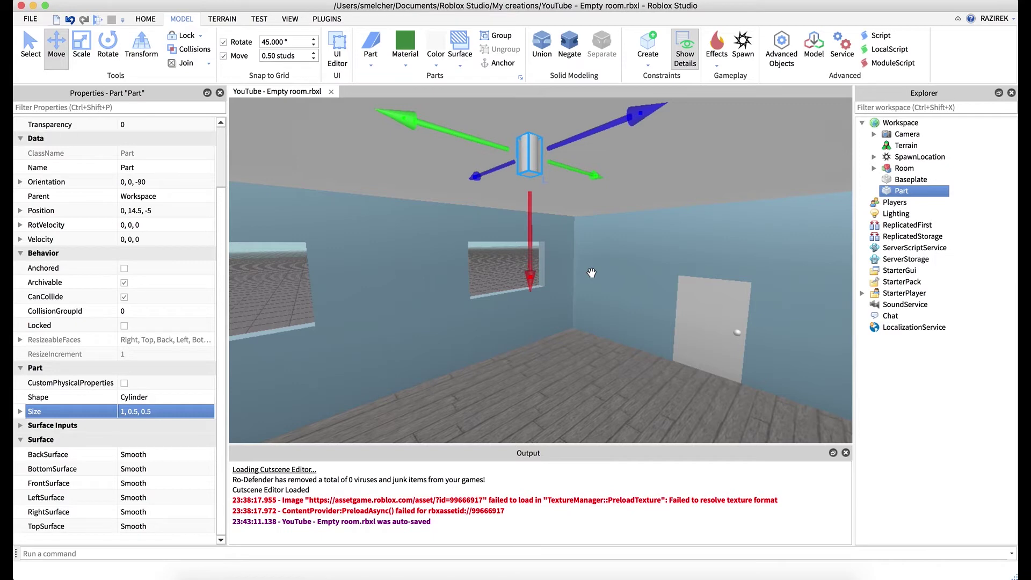
right_drag(592, 273, 591, 273)
key(e)
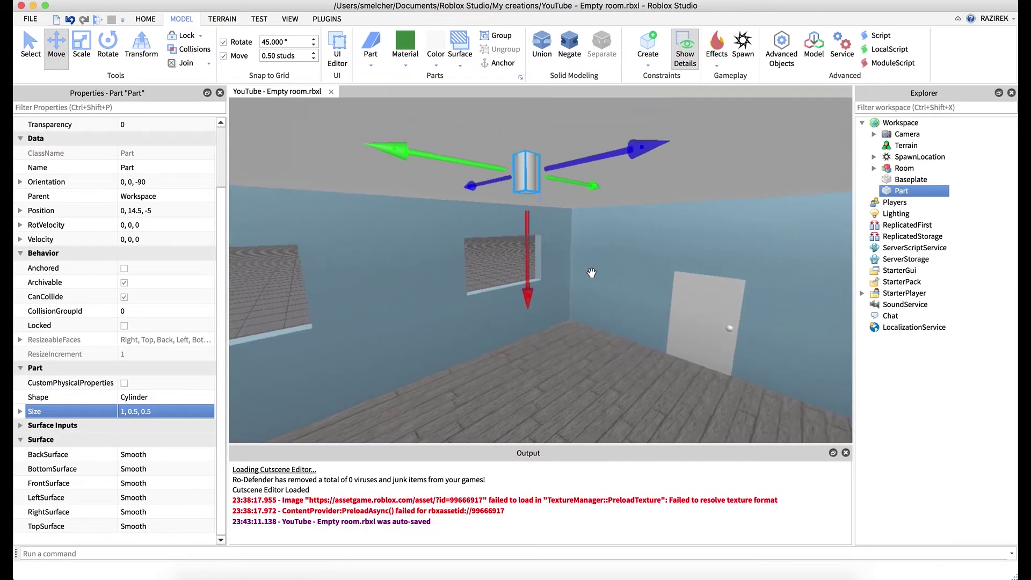
key(q)
key(e)
key(q)
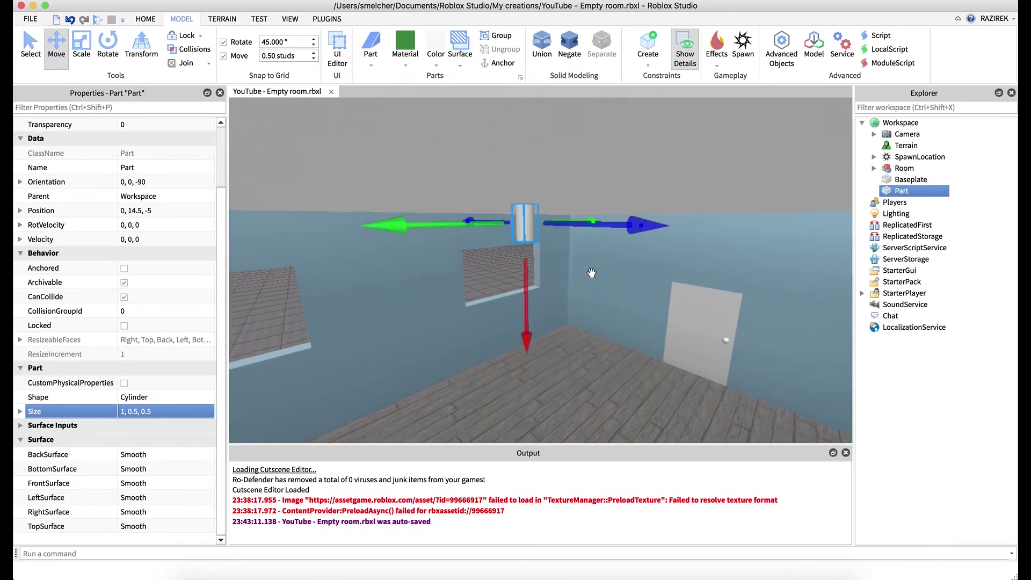
key(e)
key(q)
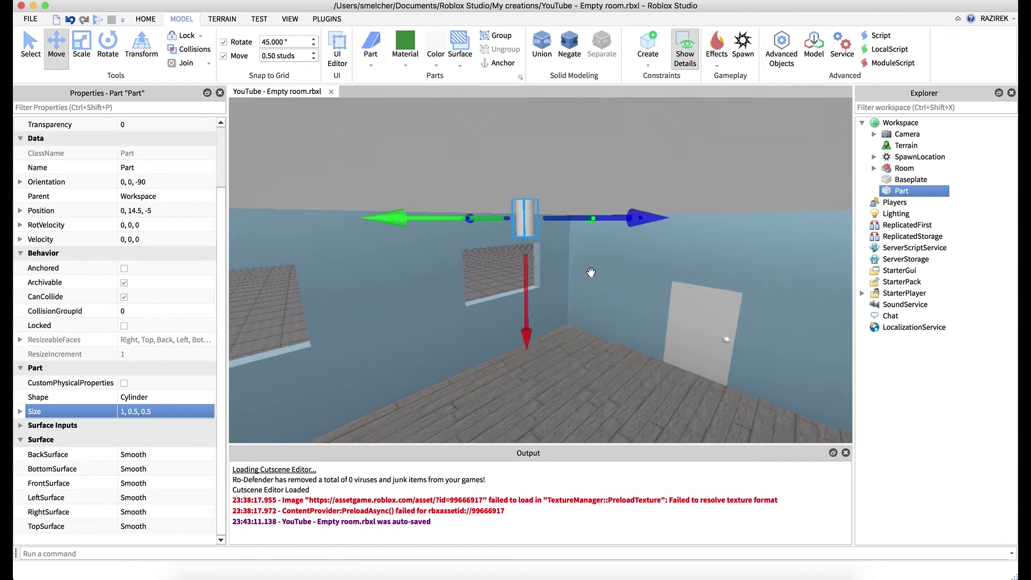
key(e)
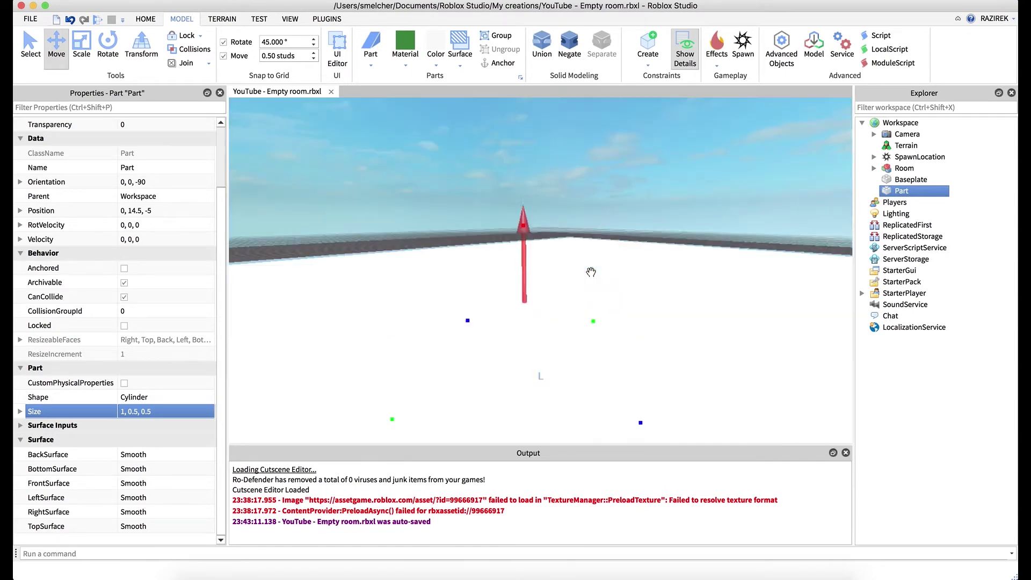
key(q)
key(e)
key(q)
key(e)
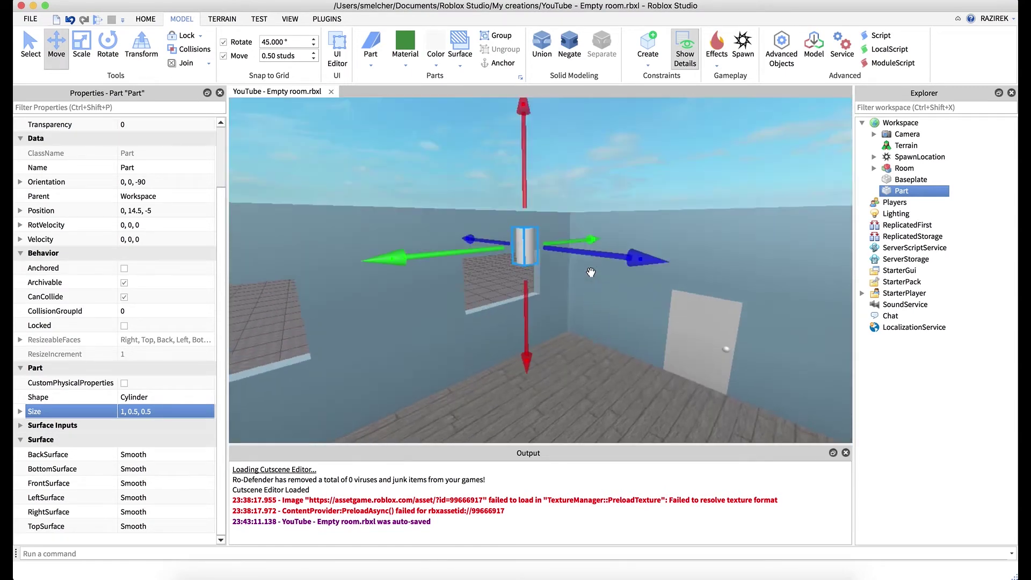
key(q)
key(e)
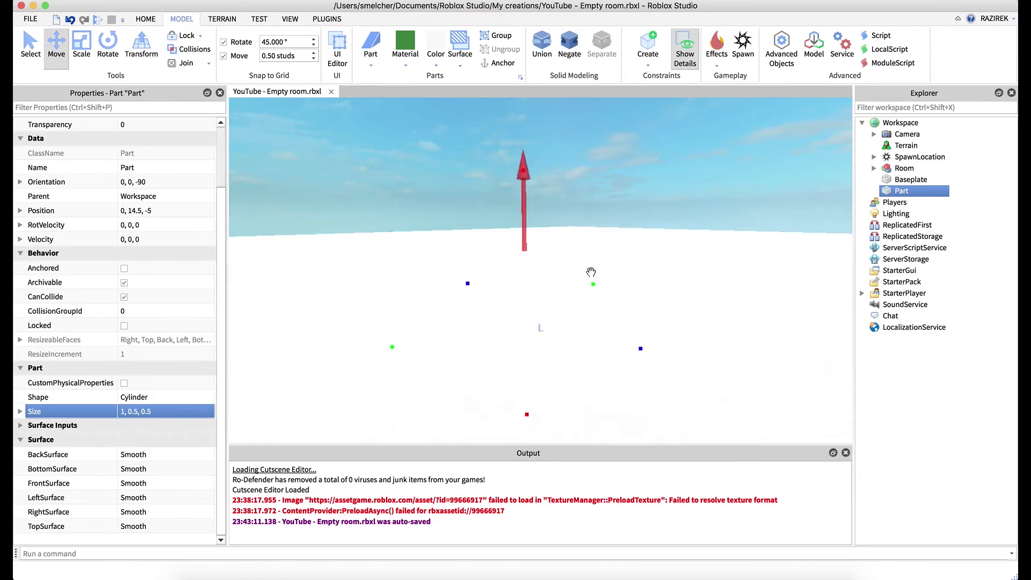
key(q)
key(e)
key(q)
key(e)
key(q)
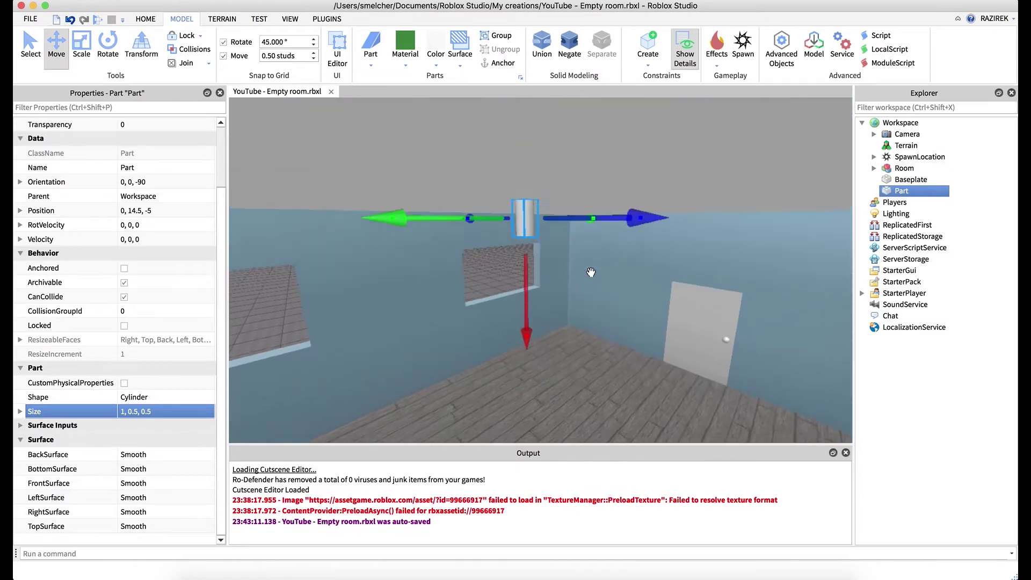
key(e)
key(q)
key(e)
key(q)
key(e)
key(d)
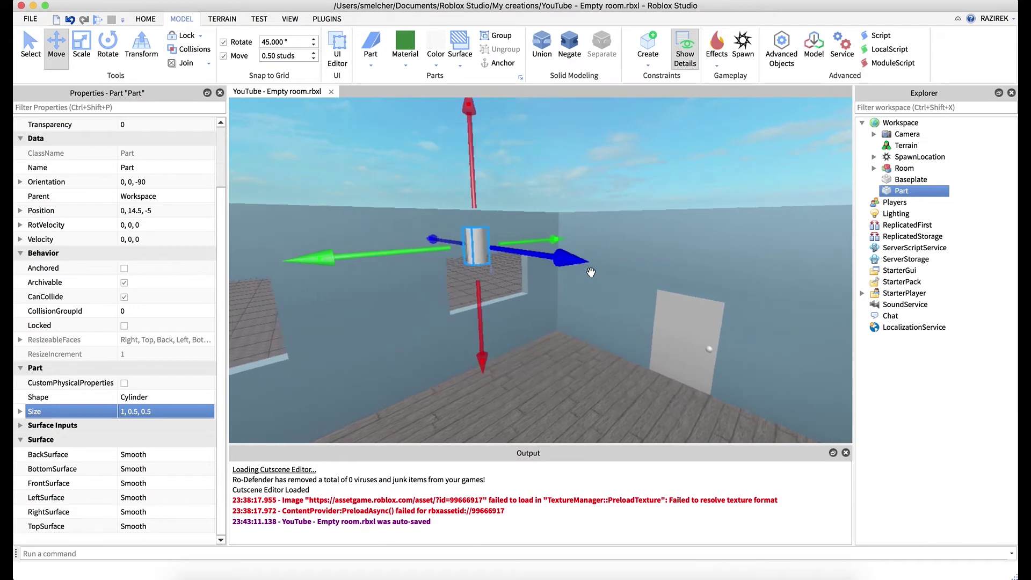
key(a)
key(d)
key(s)
key(w)
key(w)
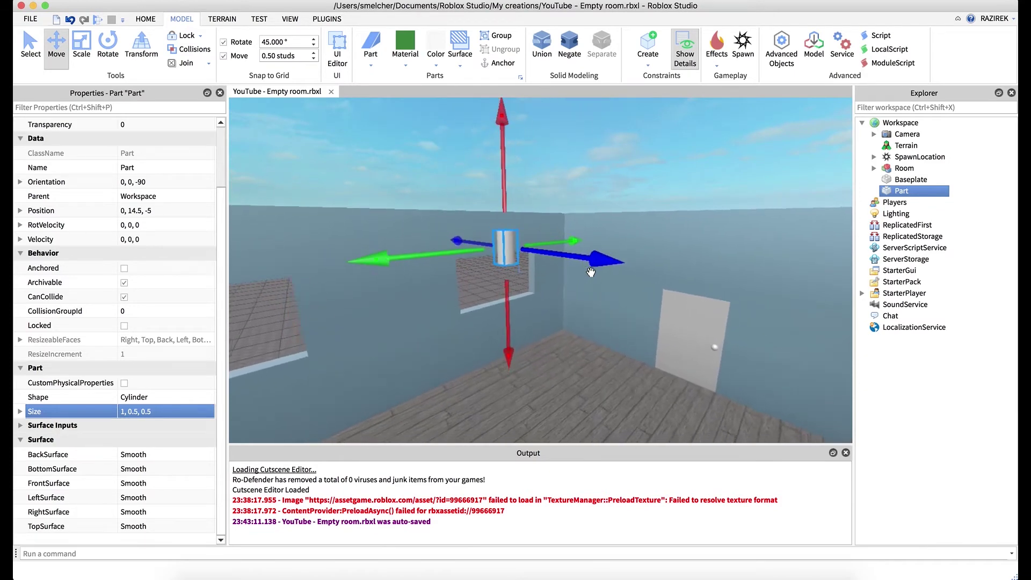
Duplicate the cylinder and lower the copy to position 0, 13, -5, directly below the original.
right_drag(591, 272, 592, 273)
key(w)
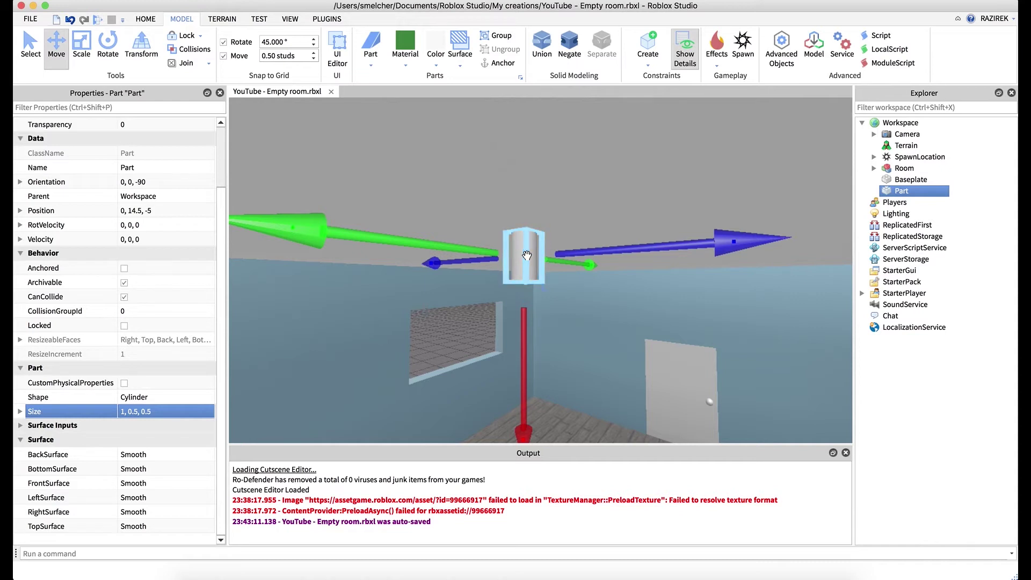
key(super+d)
drag(524, 336, 539, 407)
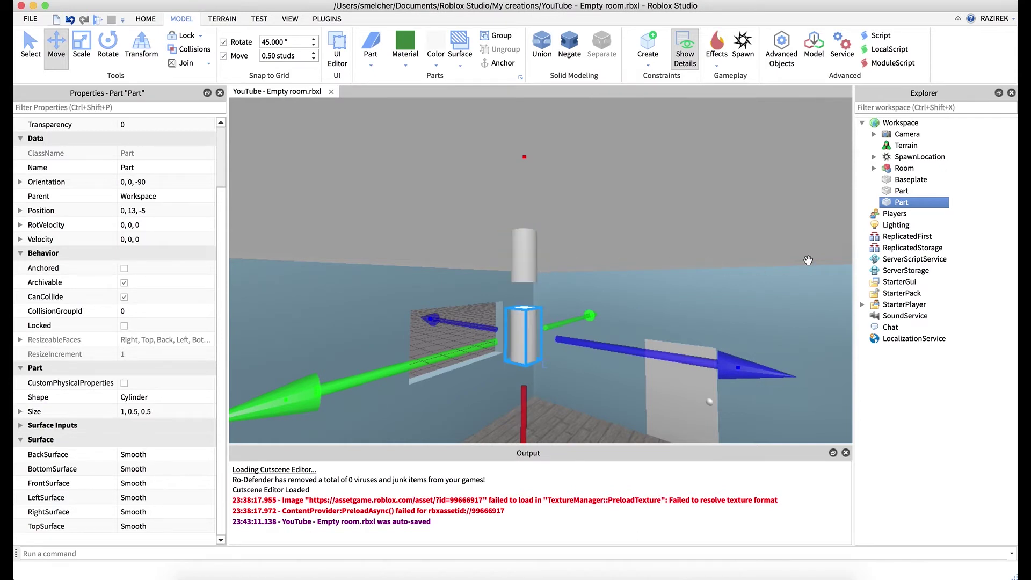
Anchor the original upper cylinder just below the ceiling.
click(909, 180)
click(906, 190)
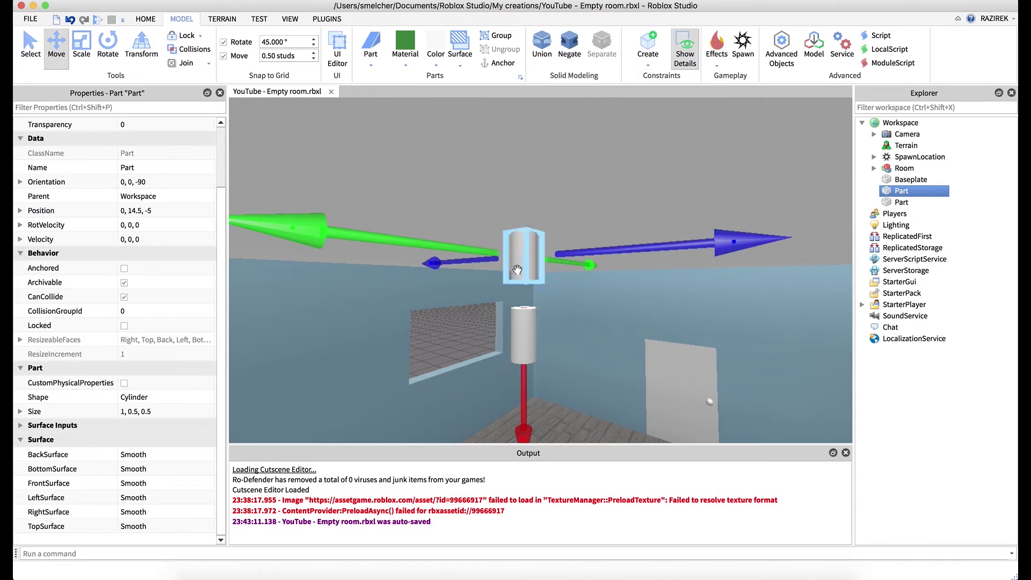
click(496, 64)
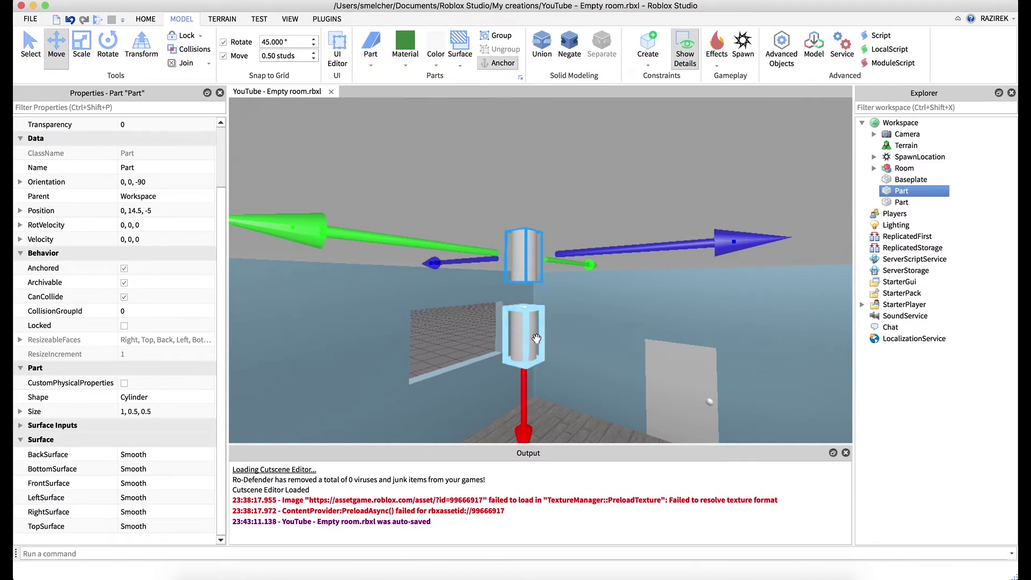
Change the lower cylinder's shape to Block and set its size to 1, 1, 1.
click(898, 205)
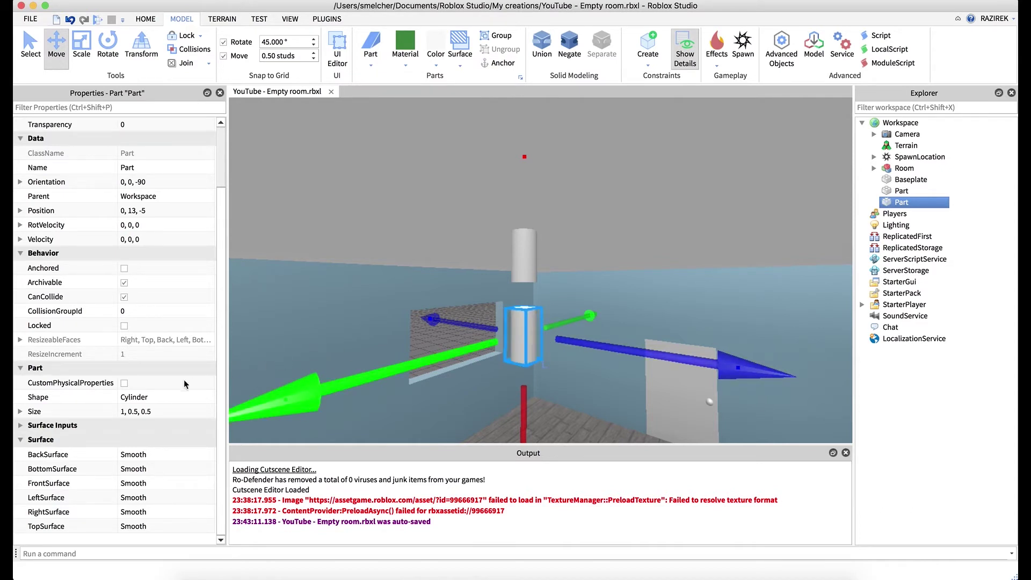
click(140, 397)
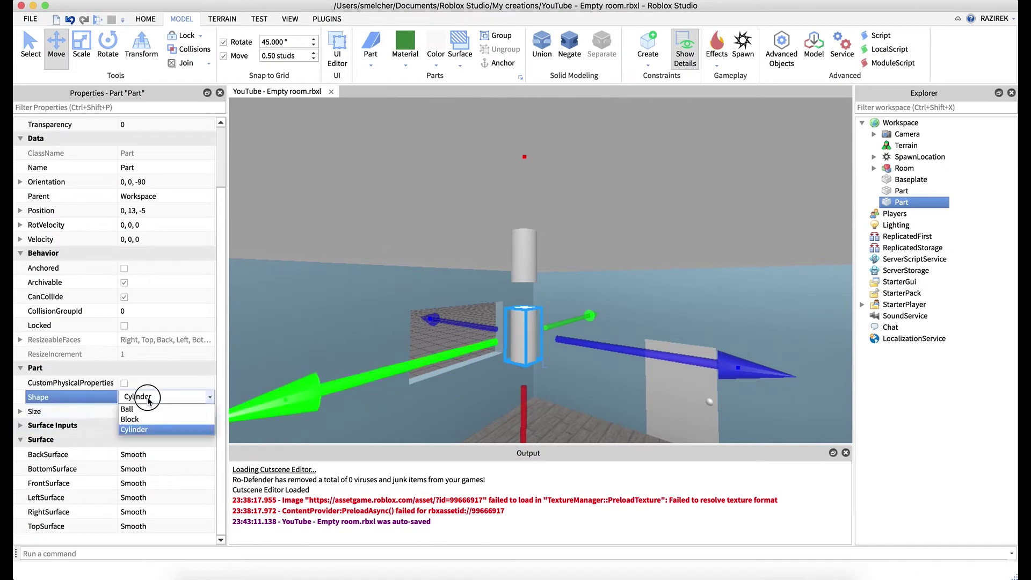
click(142, 398)
click(144, 421)
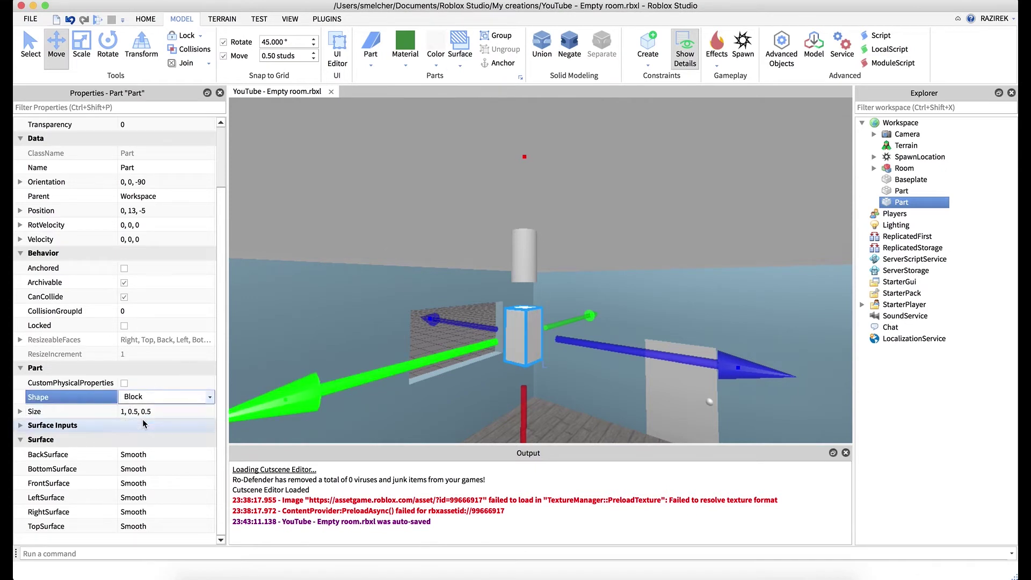
click(156, 412)
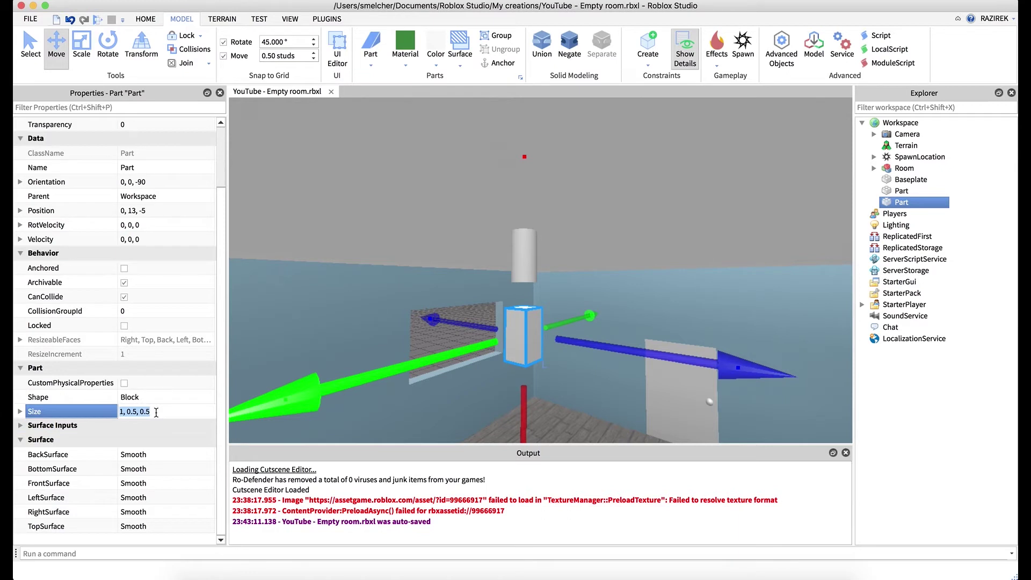
text(1, 1, 1)
key(Return)
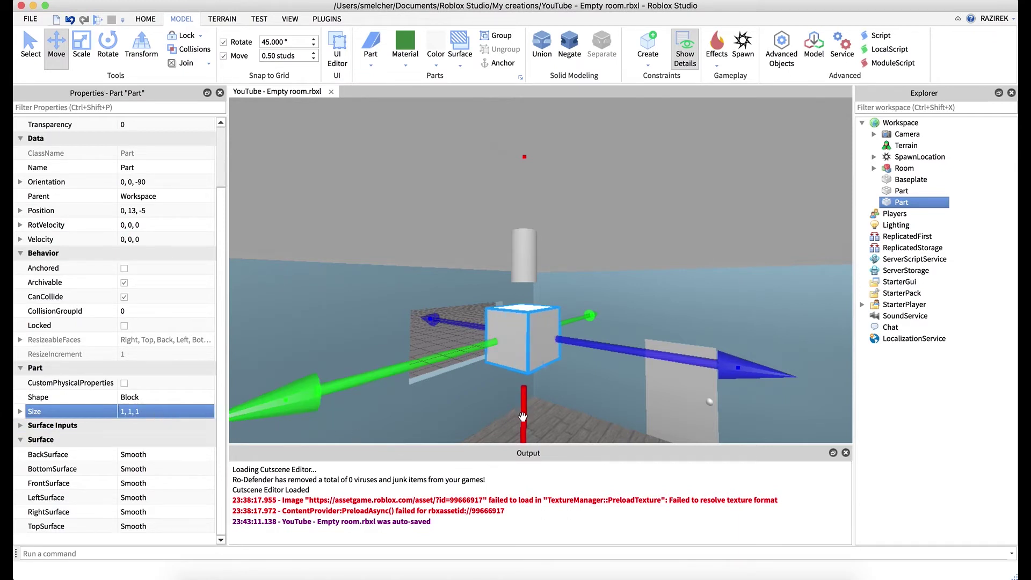
Lower the block straight down to position 0, 12, -5, leaving a gap beneath the upper cylinder.
drag(522, 416, 523, 478)
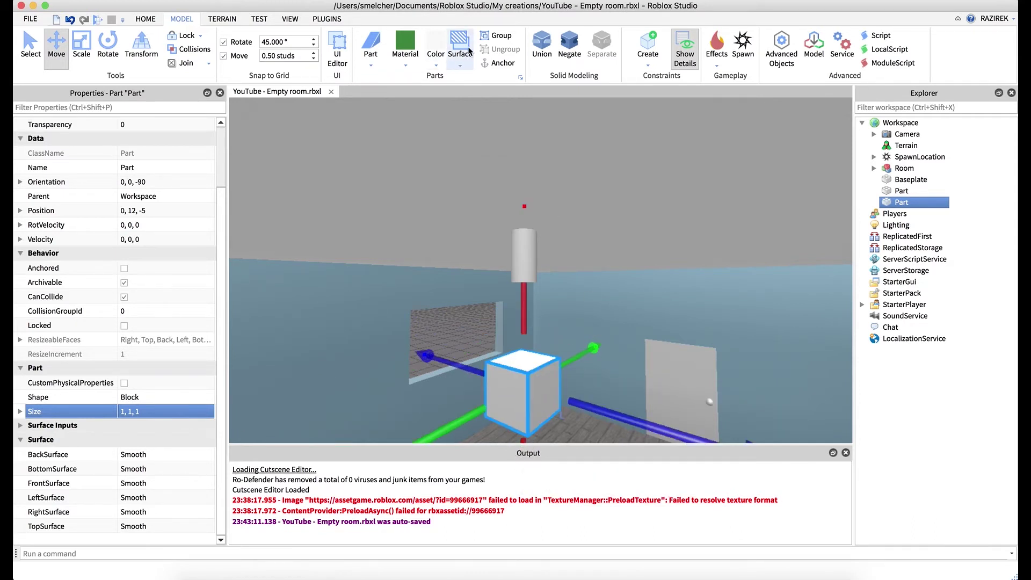
click(935, 383)
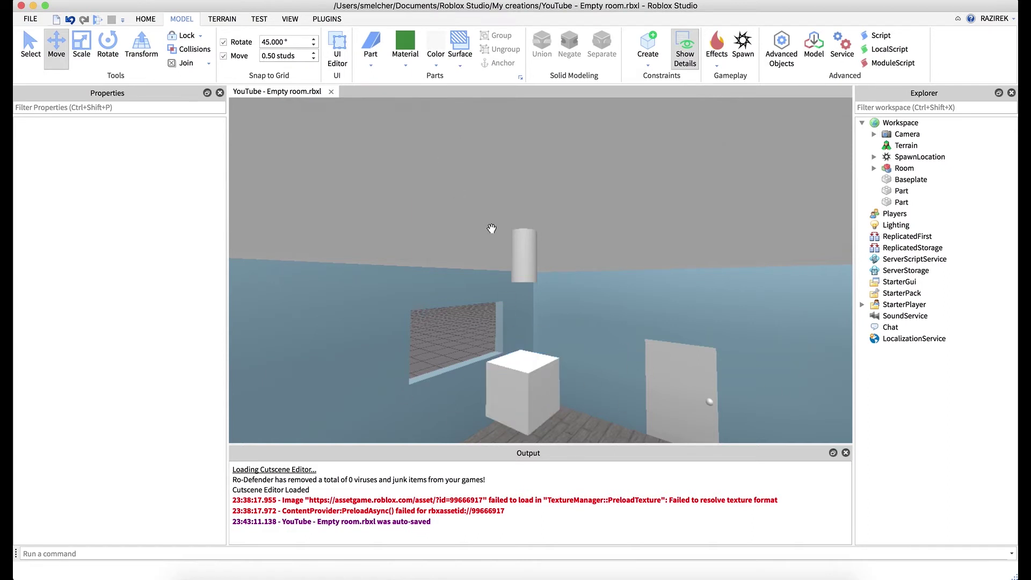
click(905, 202)
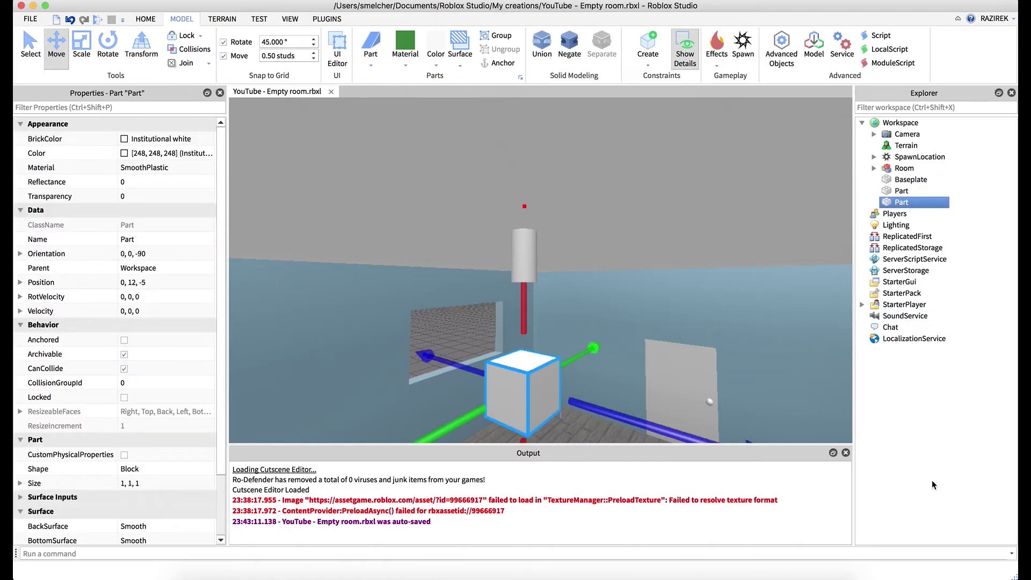
click(935, 463)
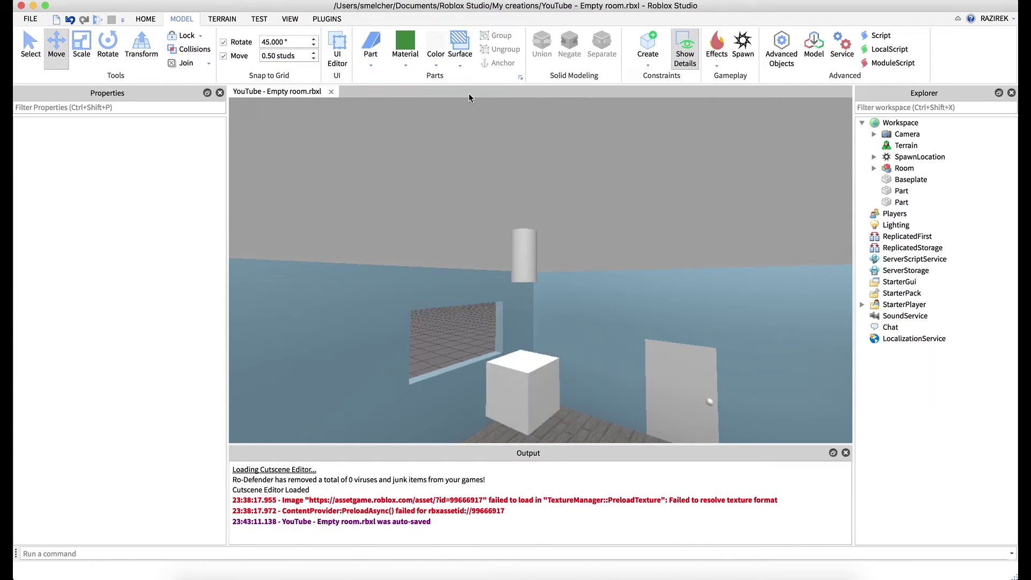
Apply a Motor surface to the top face of the block, facing the cylinder above.
click(461, 66)
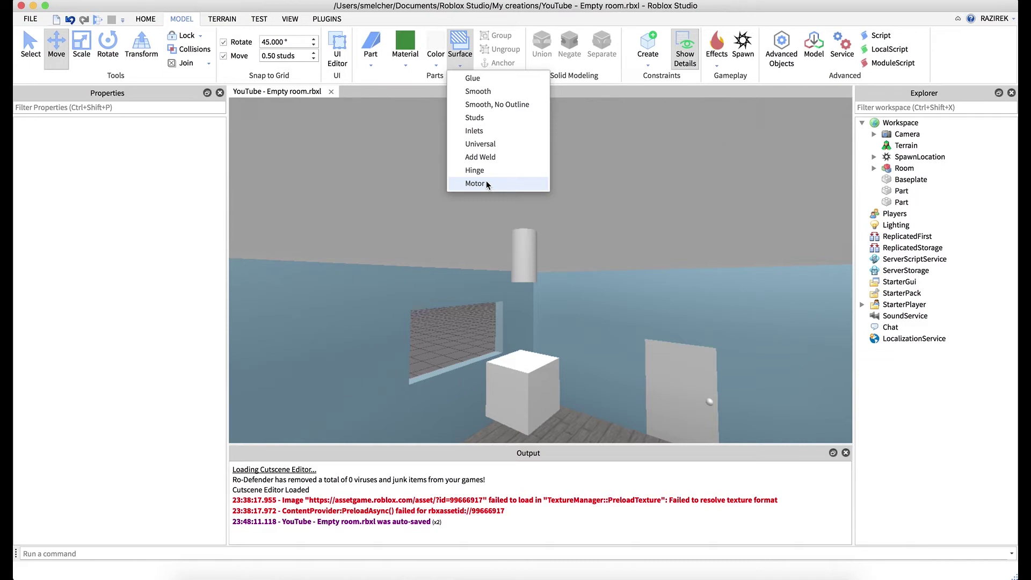
click(475, 183)
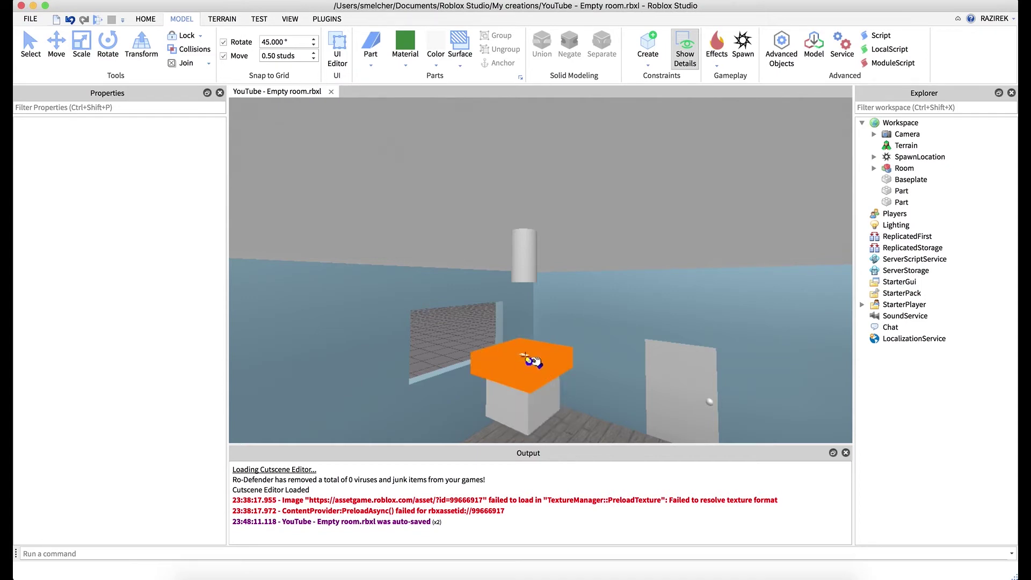
scroll(558, 333, up, 4)
right_drag(558, 333, 558, 333)
scroll(558, 333, up, 4)
scroll(557, 333, down, 8)
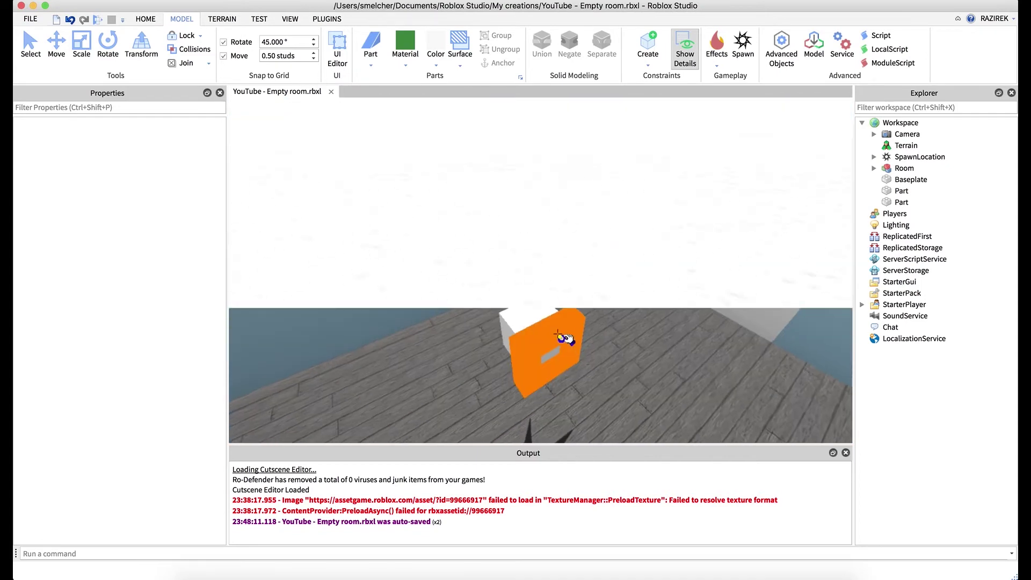
scroll(557, 333, up, 8)
right_drag(524, 381, 485, 337)
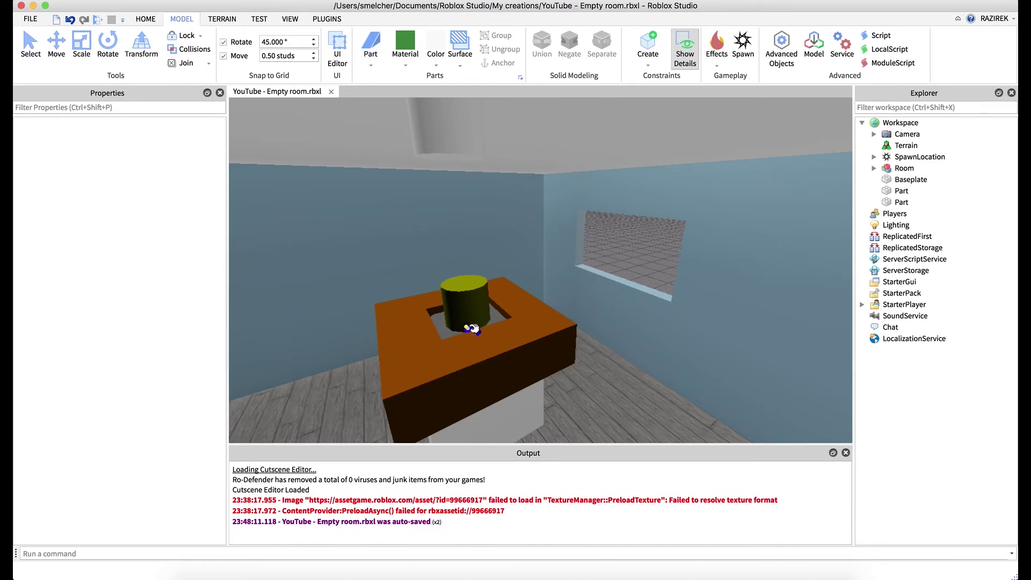
drag(473, 328, 463, 136)
click(40, 43)
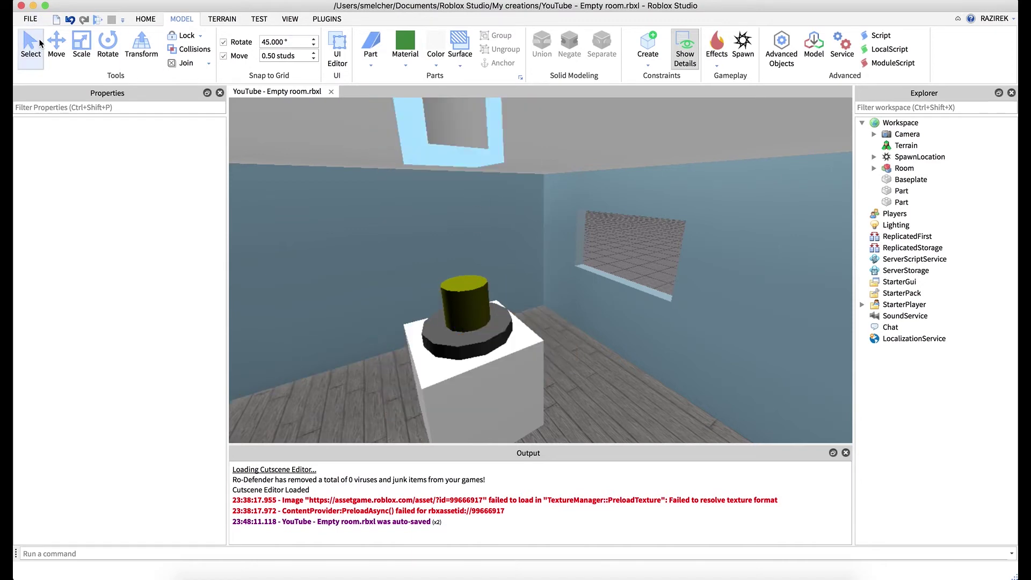
Raise the block to position 0, 13.5, -5 so its motor meets the bottom of the upper cylinder.
click(472, 317)
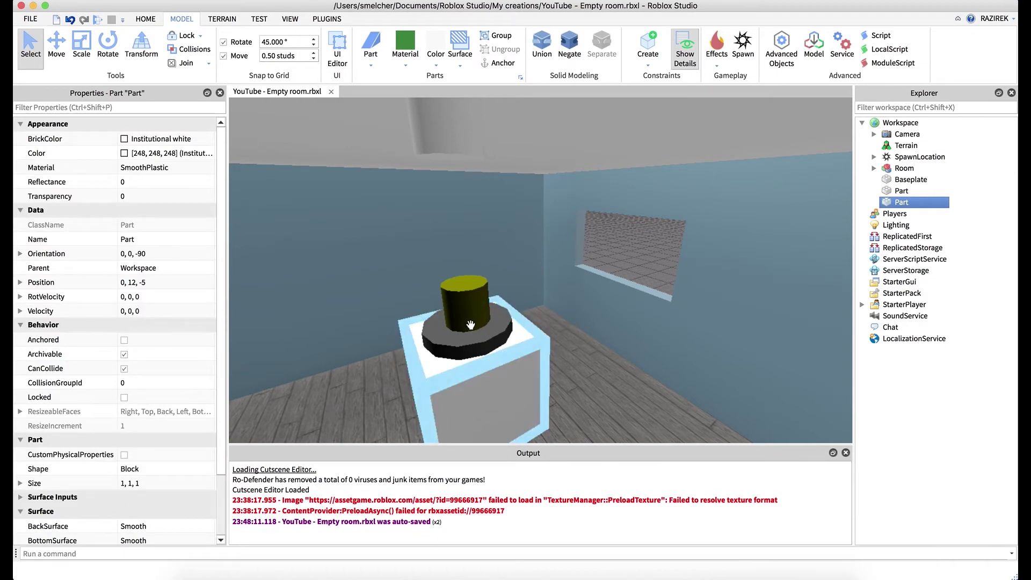
scroll(176, 327, down, 3)
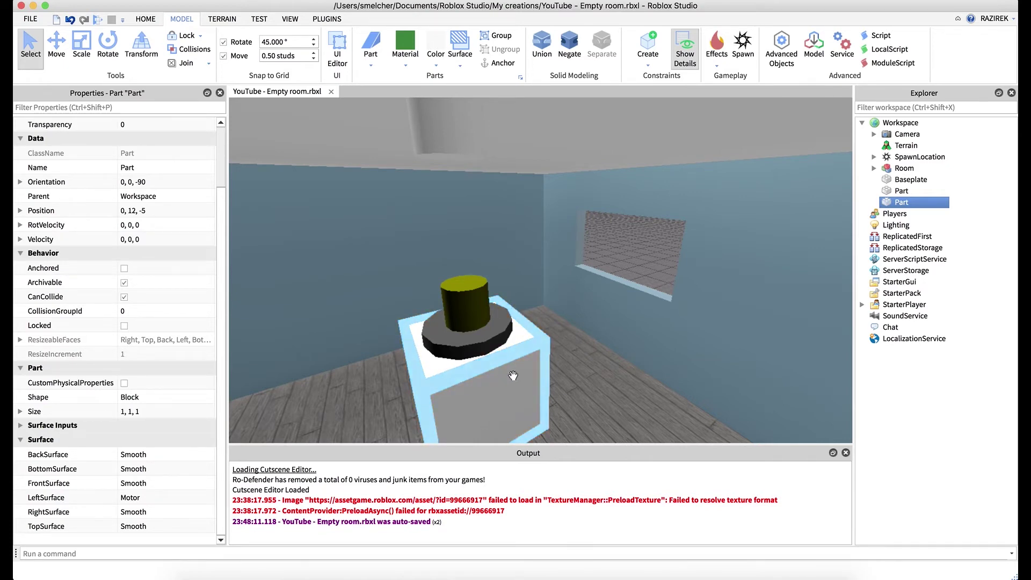
click(56, 48)
drag(450, 239, 454, 137)
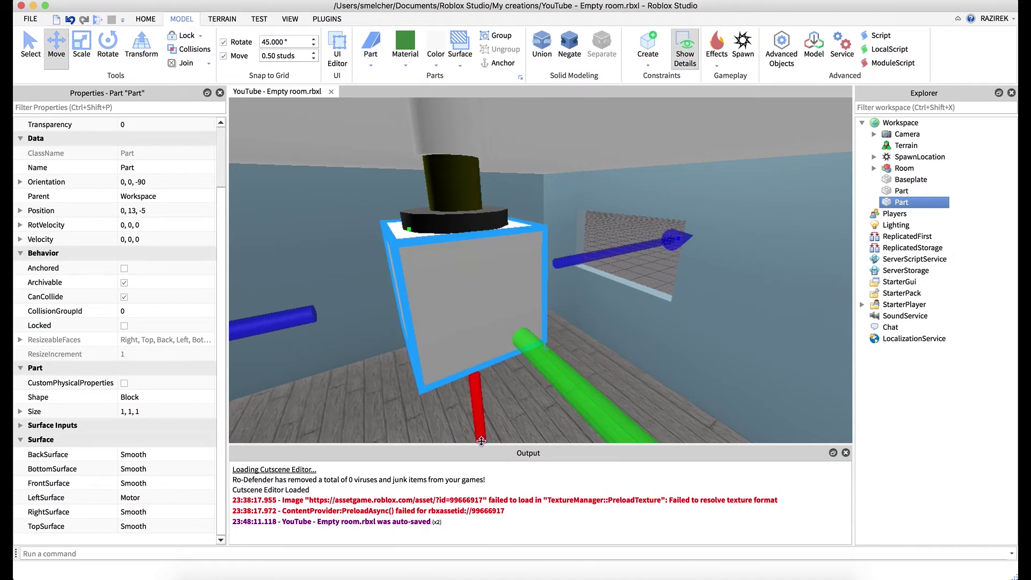
drag(482, 442, 471, 118)
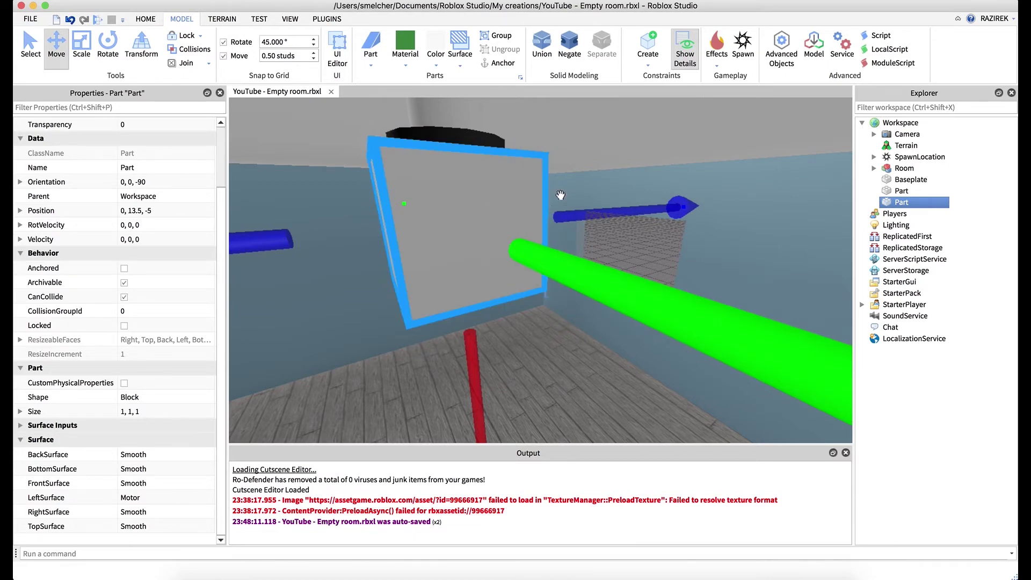
Color the motorized block Really red.
right_drag(633, 187, 634, 187)
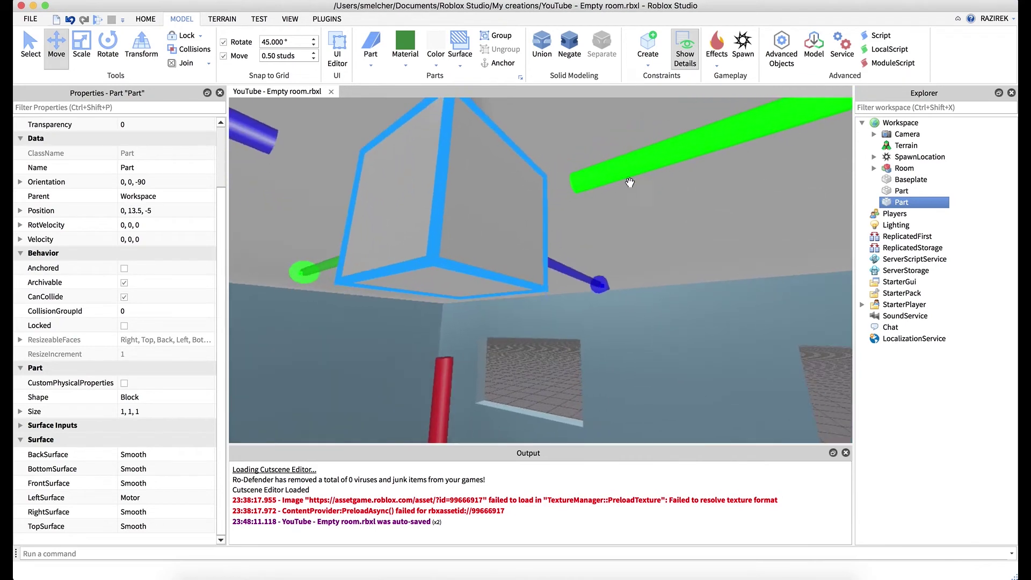
scroll(166, 201, up, 3)
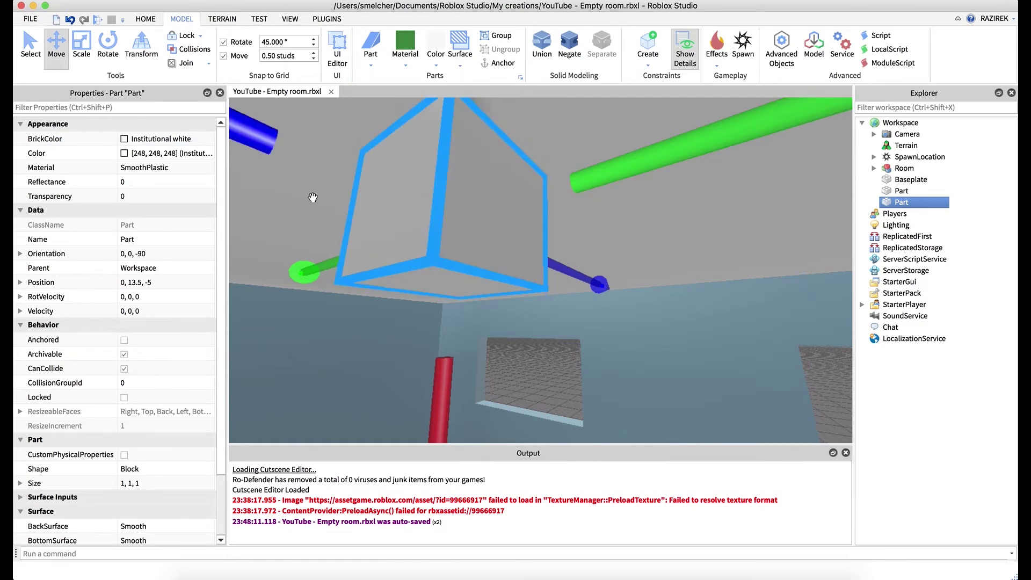
click(129, 138)
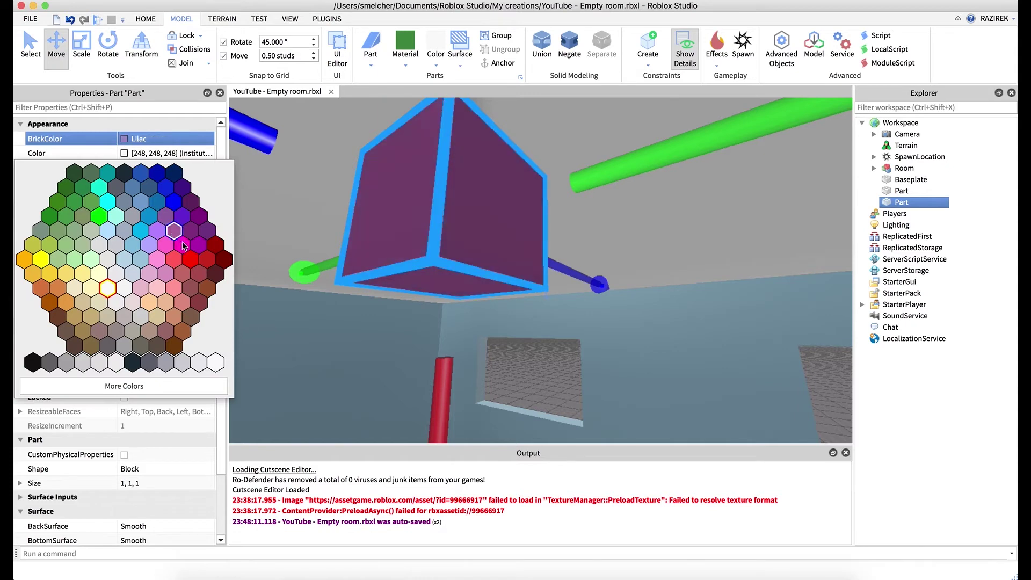
click(193, 260)
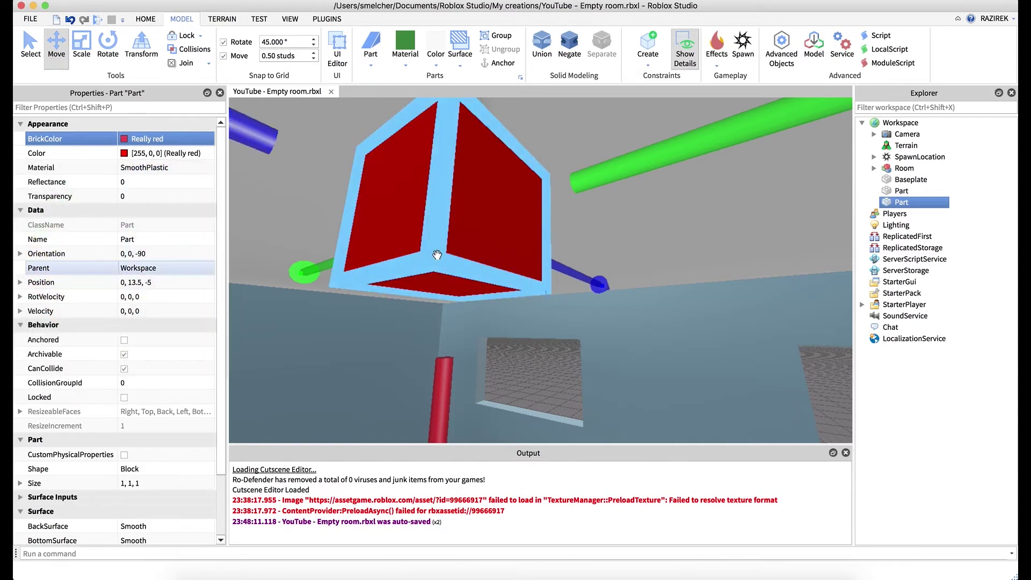
Play-test the room, unanchoring the upper cylinder during the run to examine how the joined parts behave.
click(97, 21)
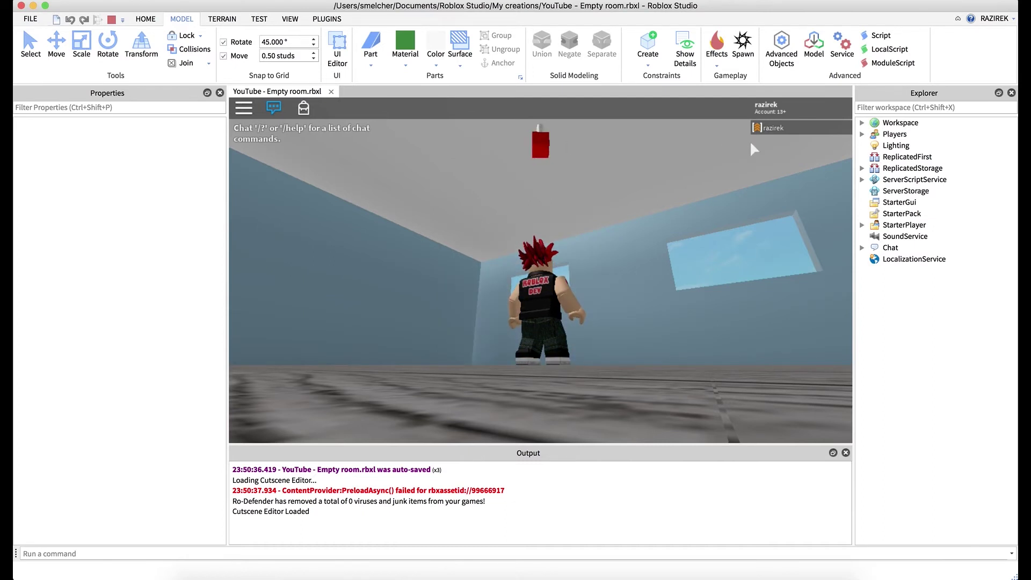
click(863, 124)
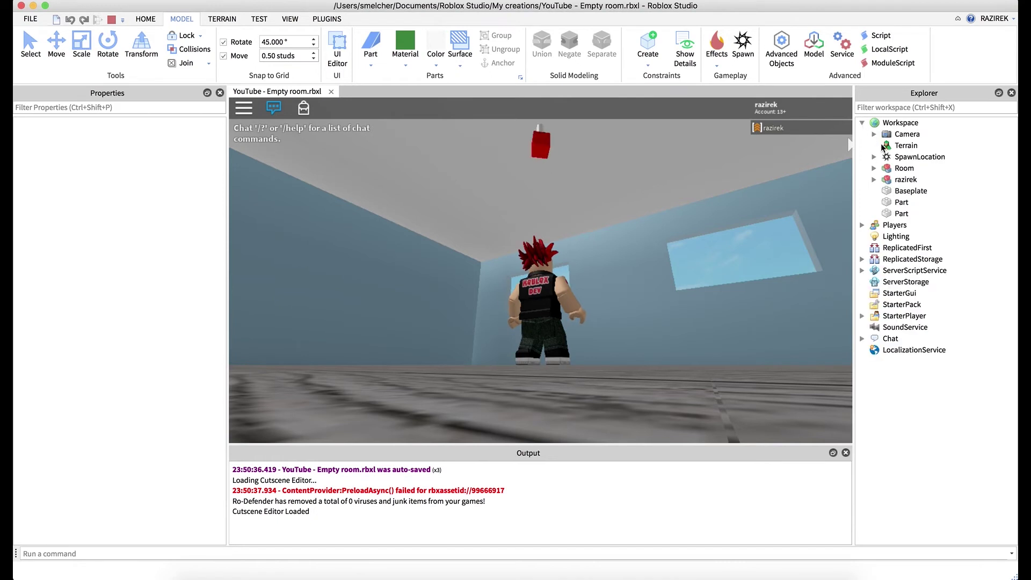
click(906, 203)
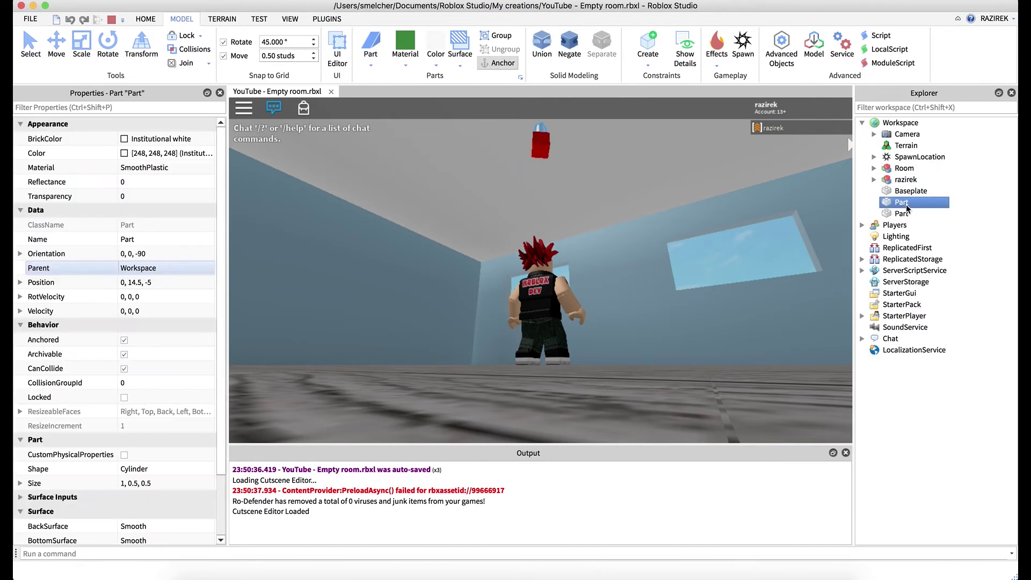
click(497, 65)
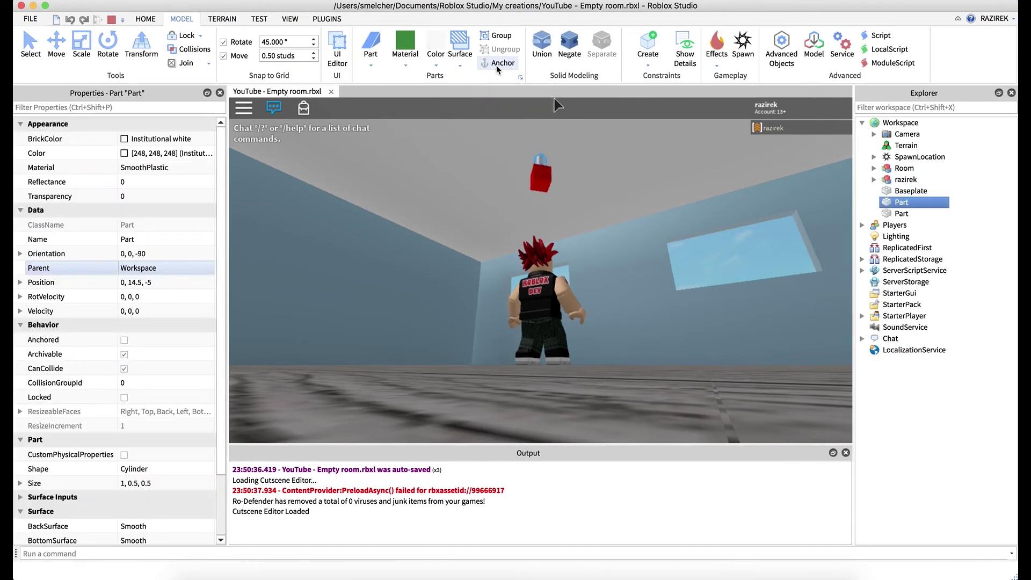
right_drag(566, 233, 566, 234)
right_drag(495, 231, 527, 237)
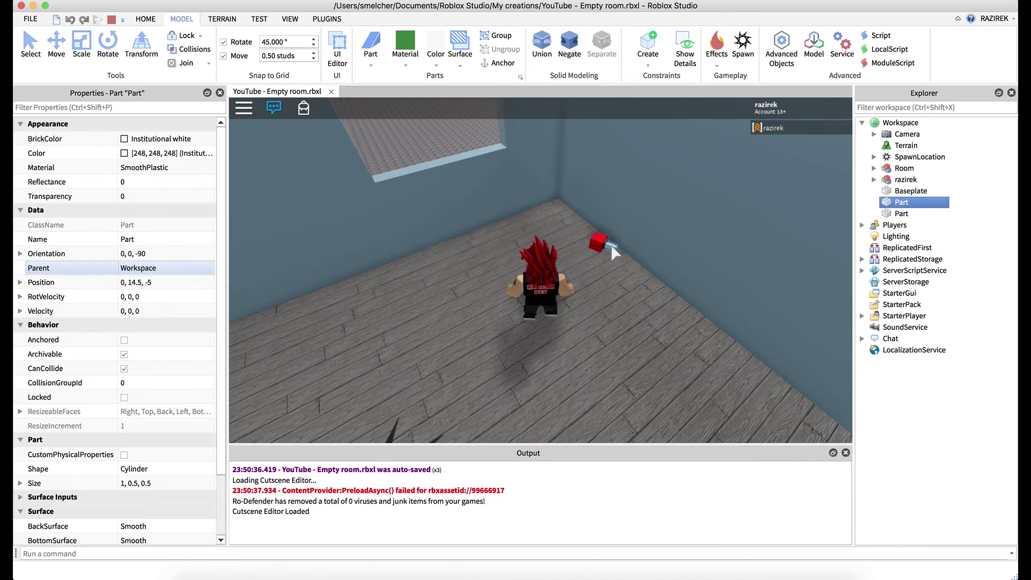
right_drag(618, 273, 592, 271)
click(112, 19)
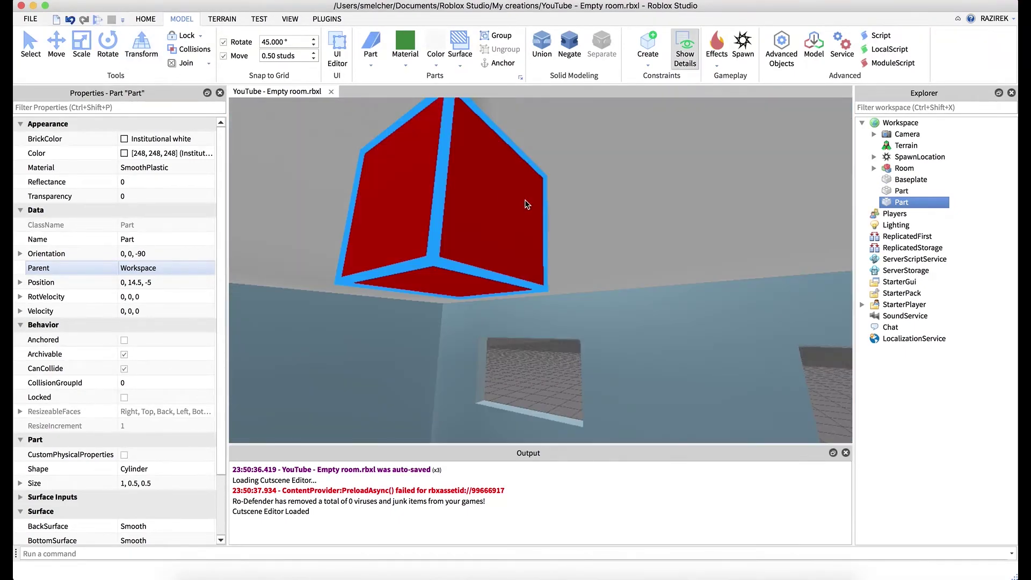
Compare the anchor settings of the upper cylinder and the red block beneath it.
right_drag(561, 214, 561, 213)
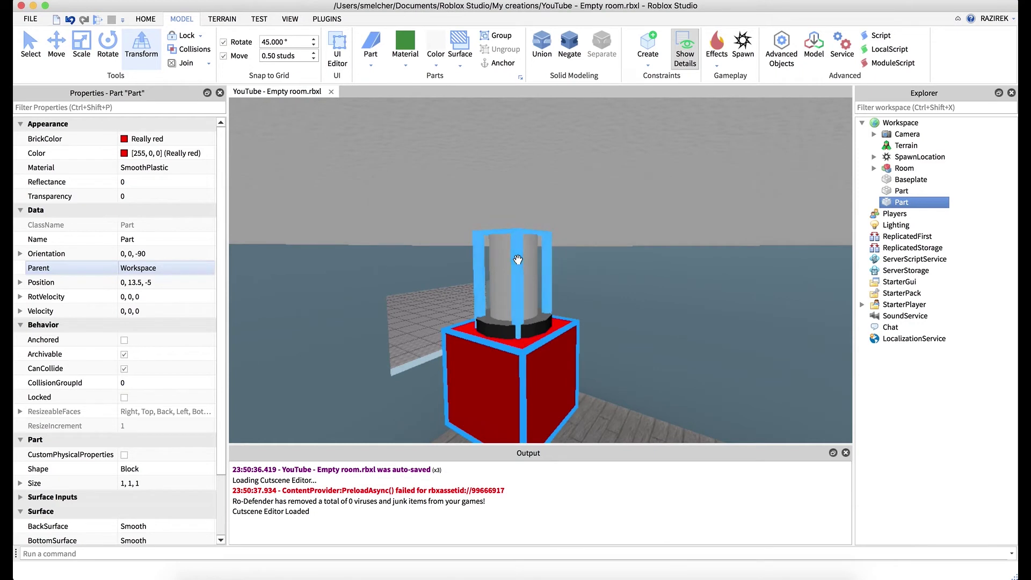
click(503, 249)
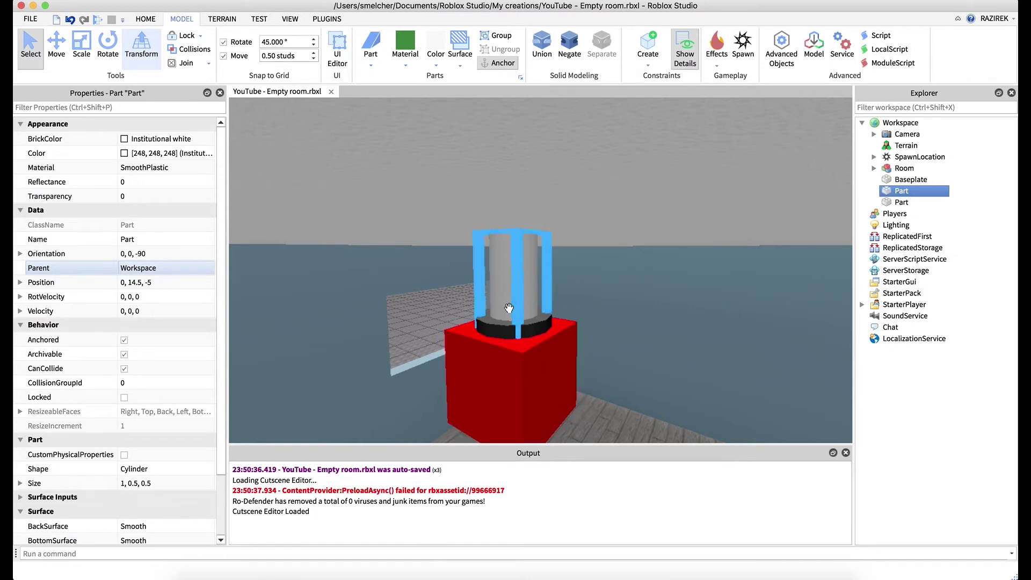
click(553, 377)
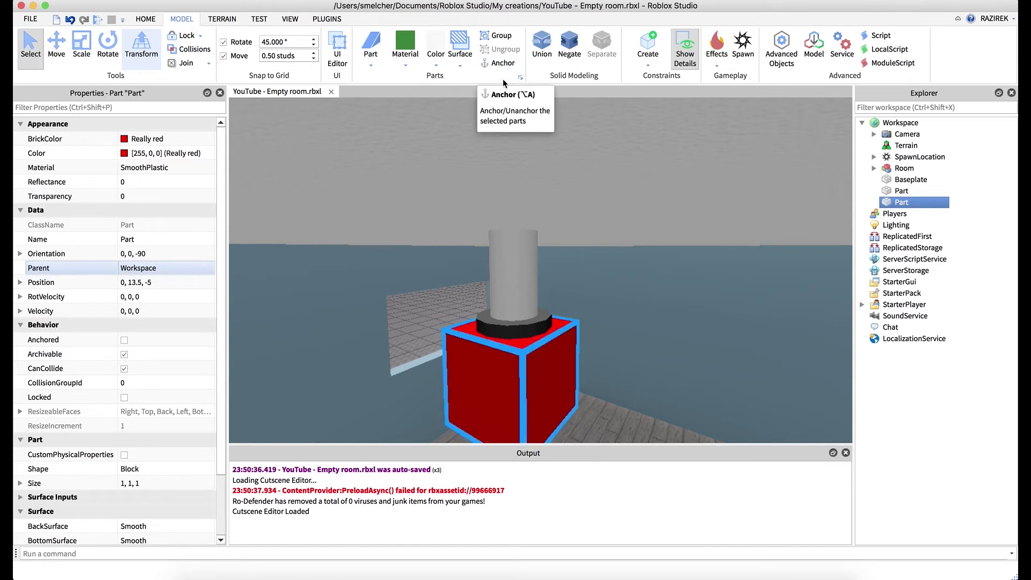
Play-test the room again, toggling the red block's anchoring during the run to examine its effect on the motor.
click(100, 22)
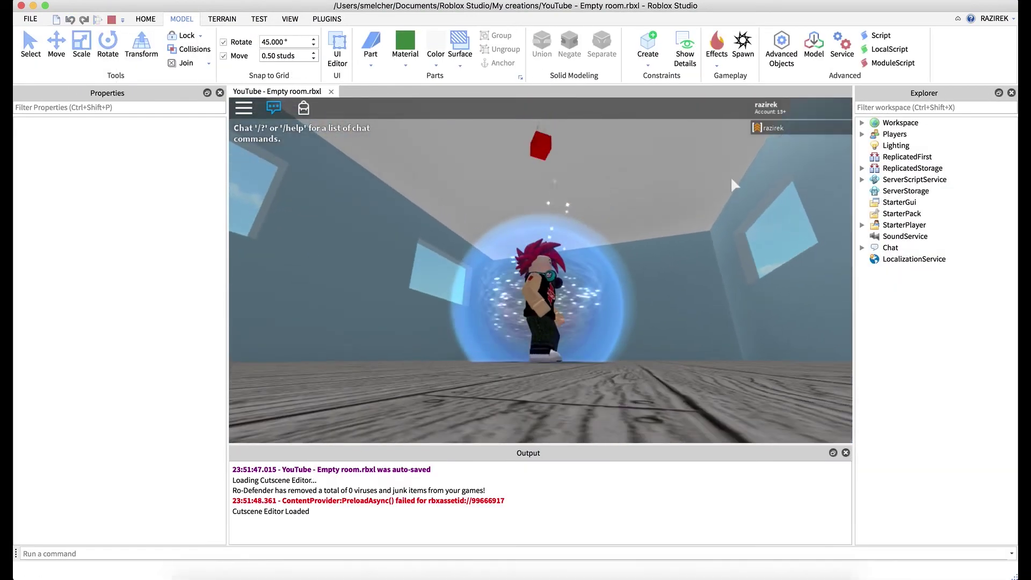
click(862, 122)
click(906, 213)
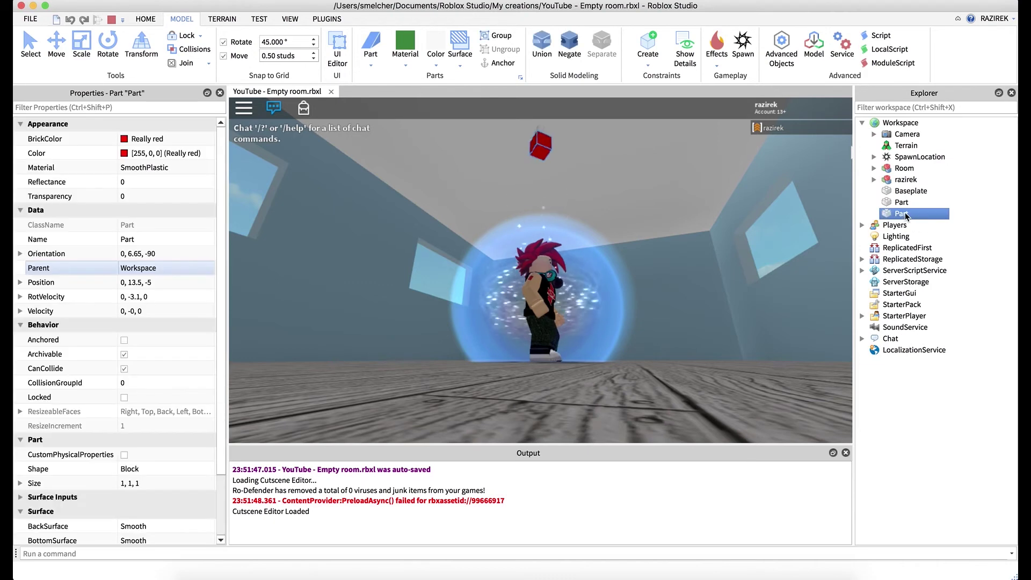
click(499, 63)
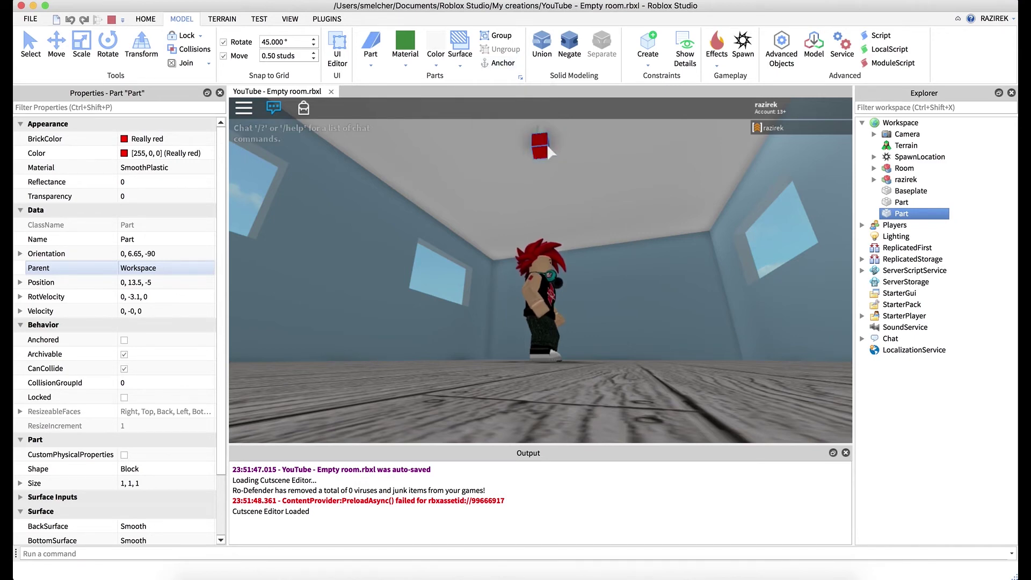
click(111, 20)
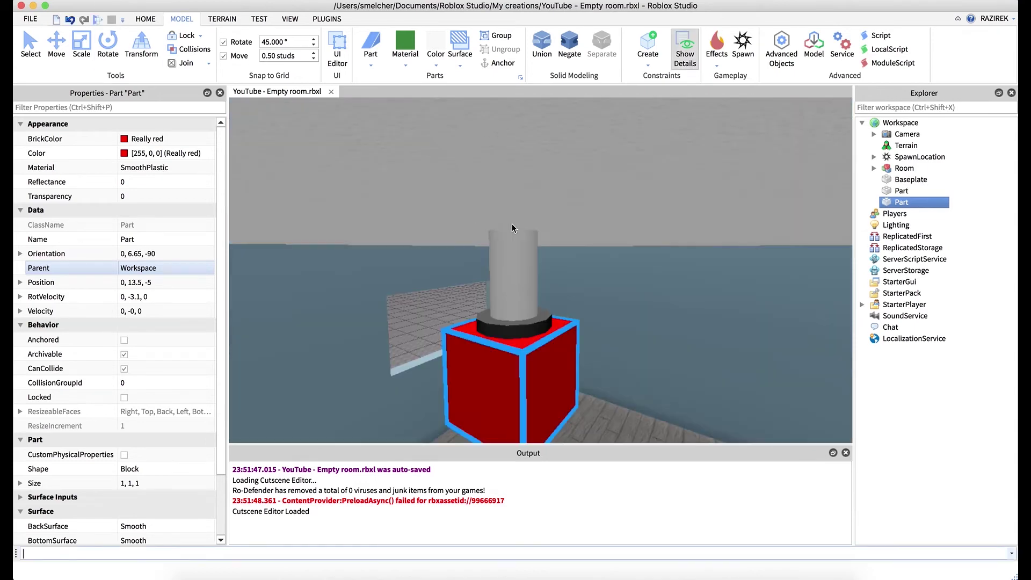
Recolor the red block under the ceiling cylinder Ghost grey.
right_drag(589, 323, 590, 325)
scroll(590, 326, down, 3)
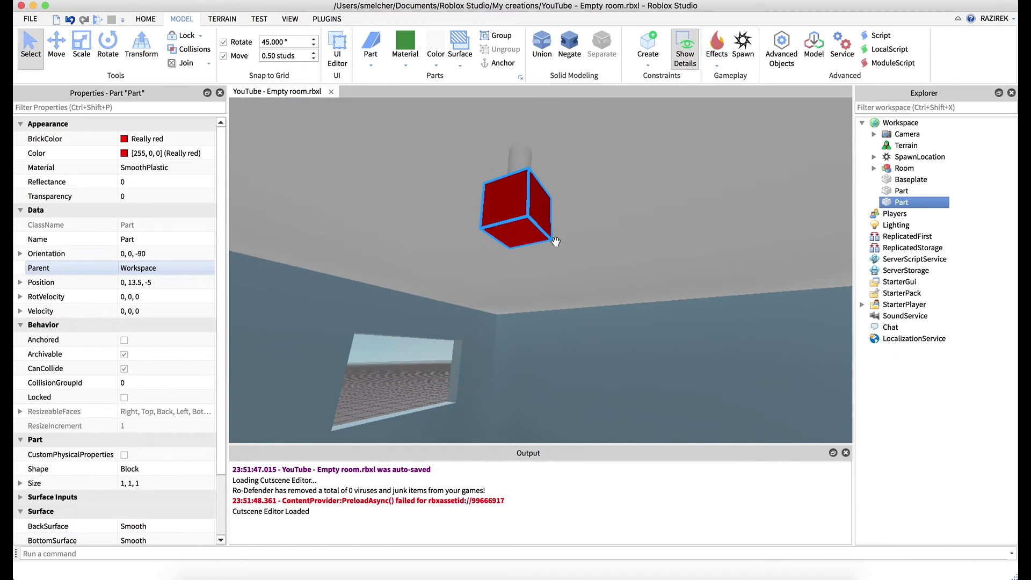
click(125, 139)
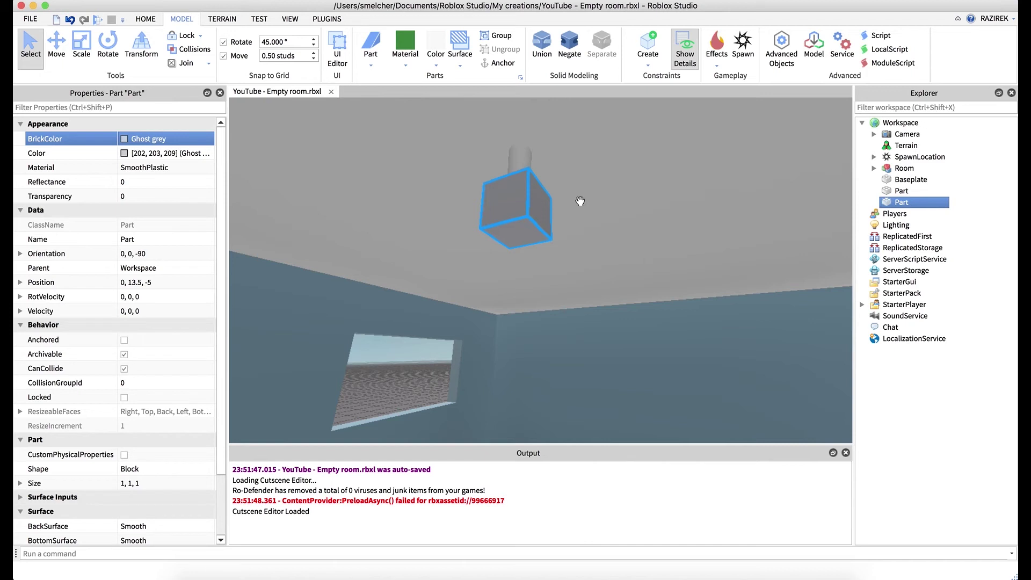
Apply a weld surface to one side face of the grey block.
click(462, 67)
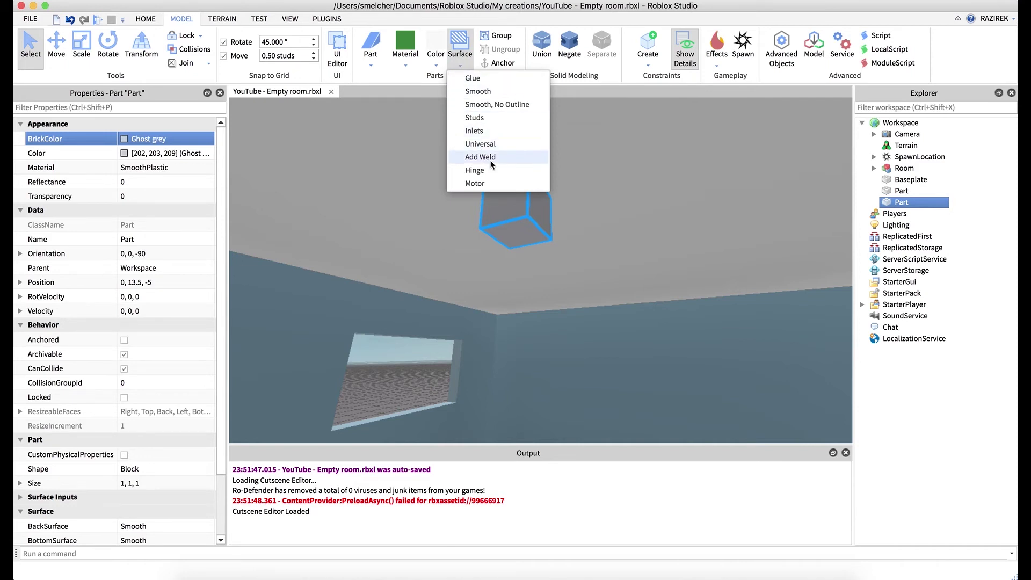
click(490, 159)
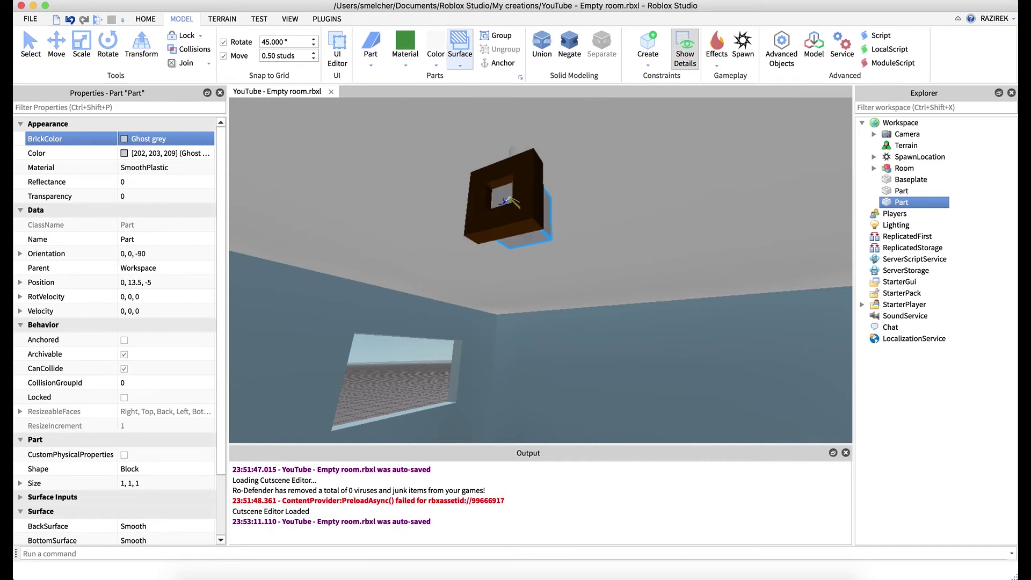
click(504, 199)
Try enlarging the grey block to 2.5 × 1 × 3 studs to examine its weld surface, and undo the resizing.
click(81, 46)
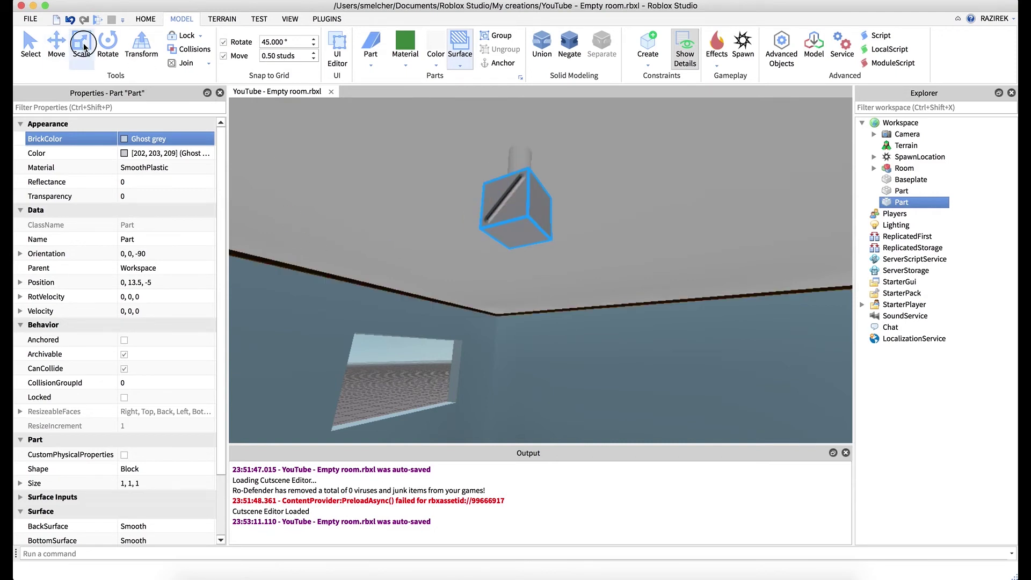
drag(647, 181, 816, 129)
drag(562, 357, 574, 429)
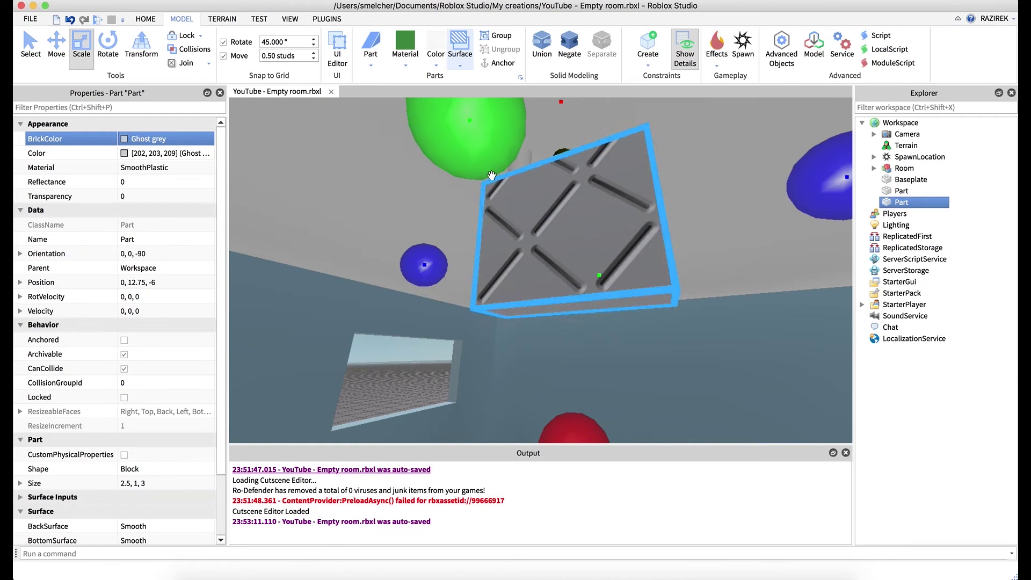
click(71, 22)
click(70, 21)
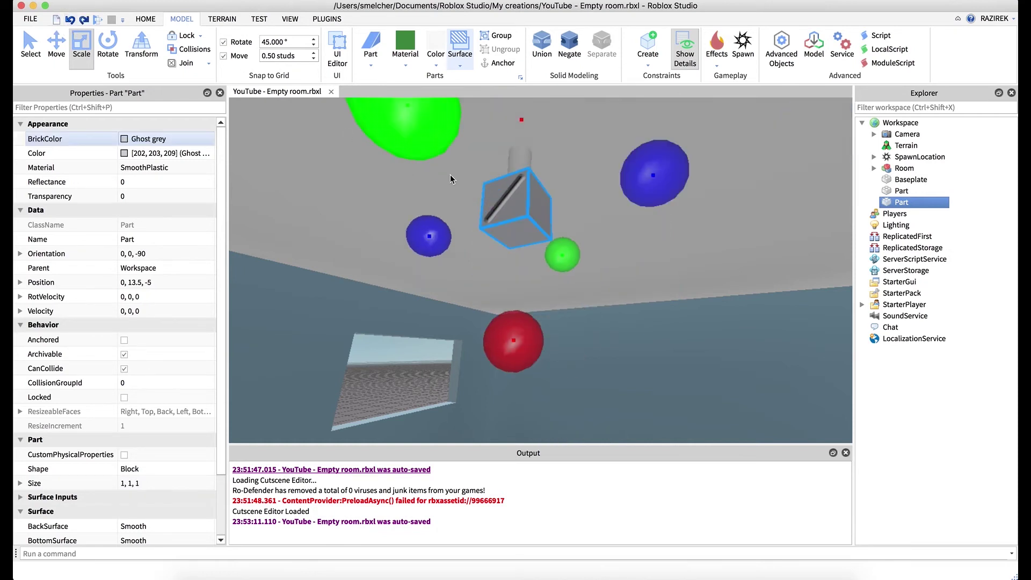
Apply weld surfaces to the three remaining side faces of the grey block.
click(465, 61)
click(480, 157)
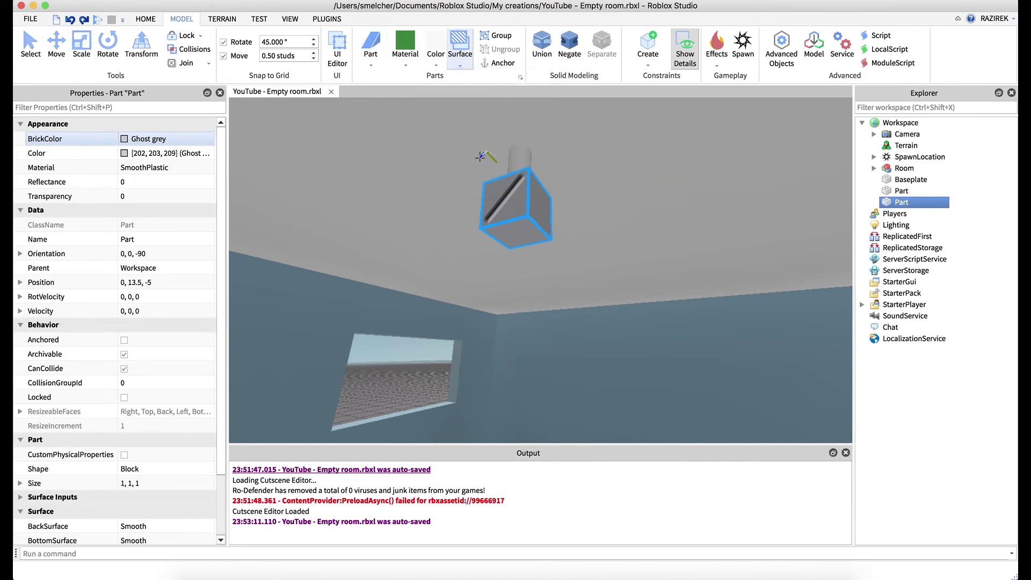
click(539, 207)
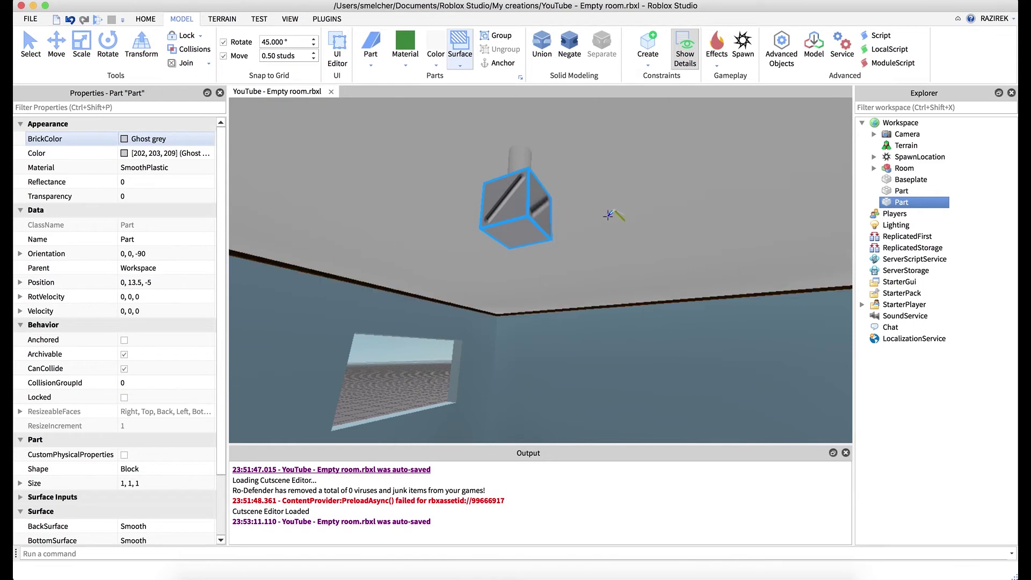
right_drag(608, 215, 608, 215)
key(d)
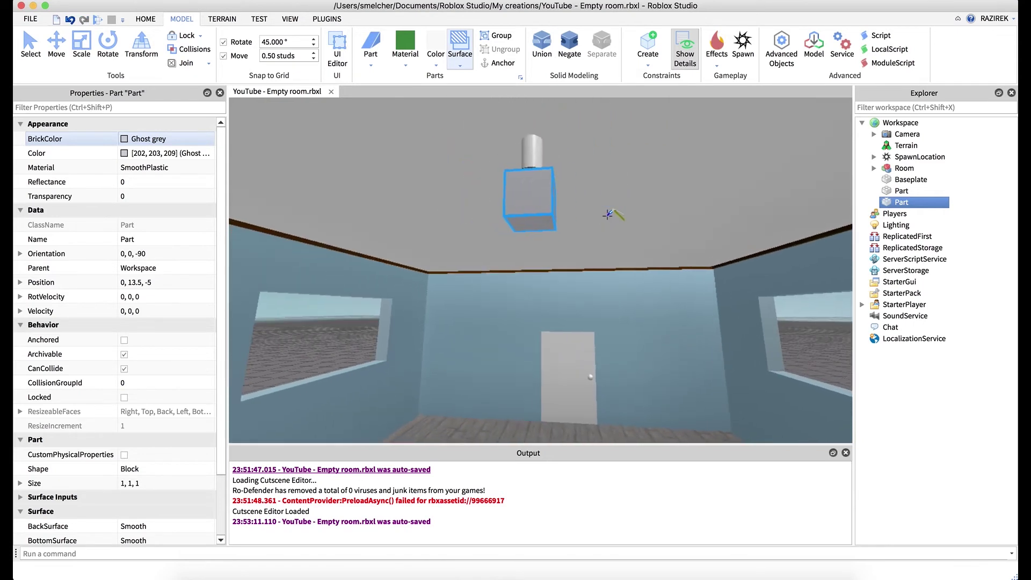
click(537, 188)
right_drag(537, 188, 537, 188)
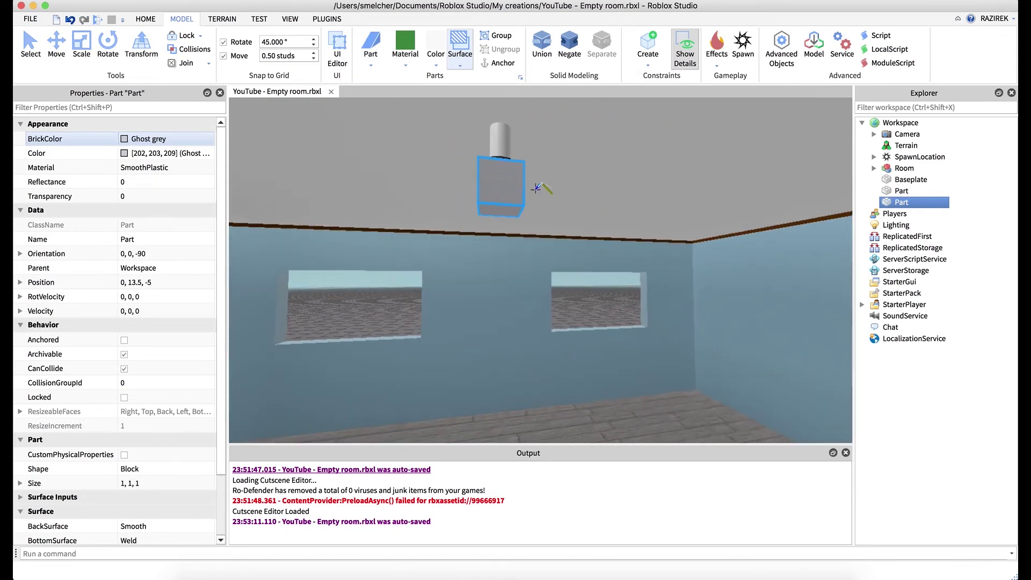
click(501, 185)
key(d)
right_drag(660, 207, 659, 207)
key(w)
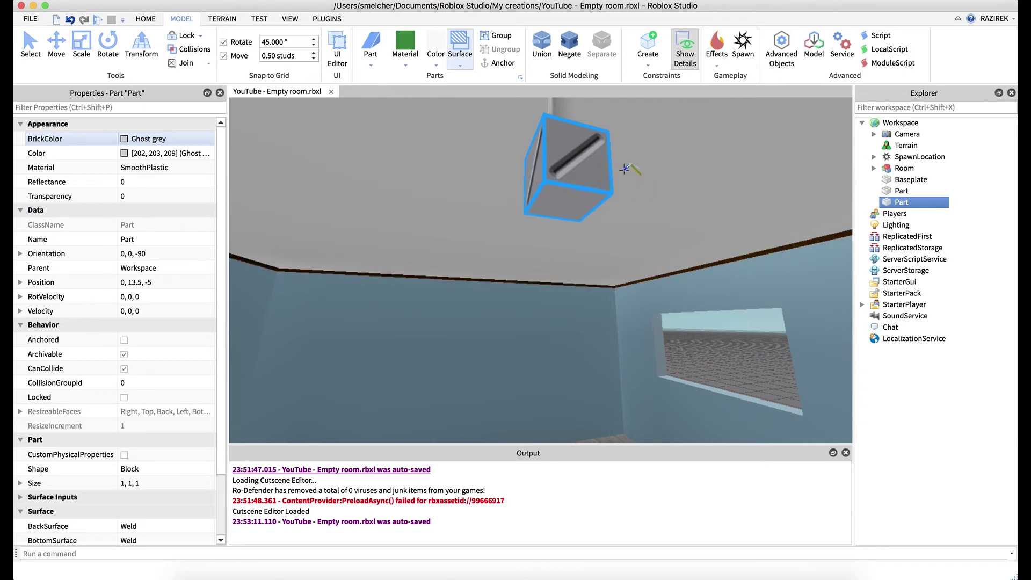
right_drag(625, 179, 618, 177)
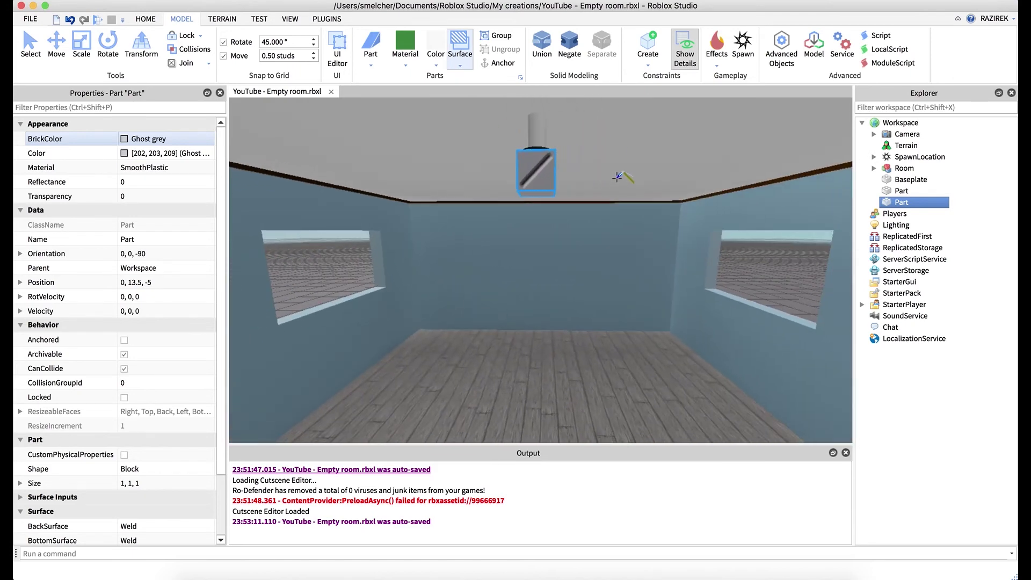
Duplicate the welded block and move the copy 1 stud sideways so it sits flush against the original.
click(52, 39)
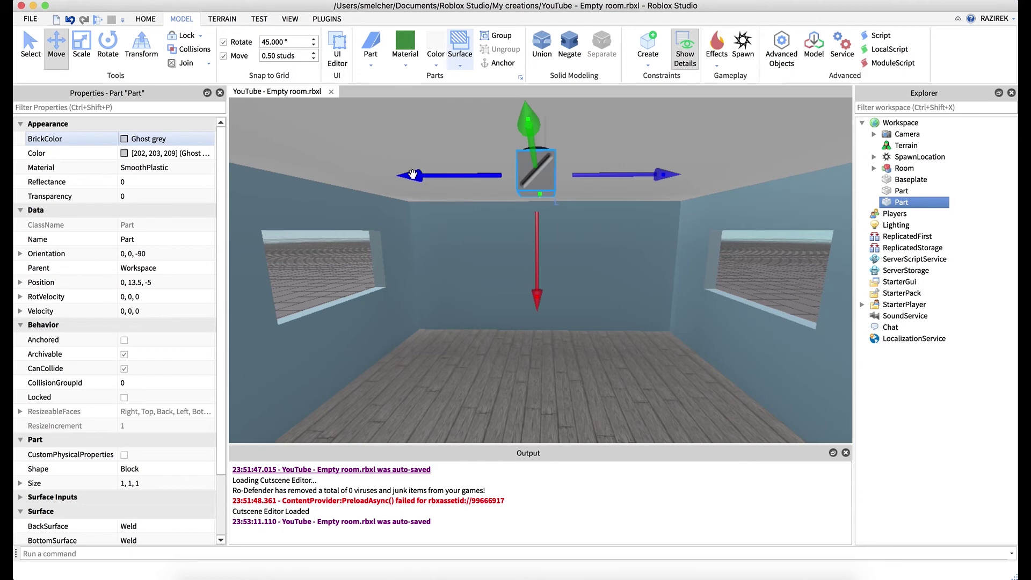
key(super+d)
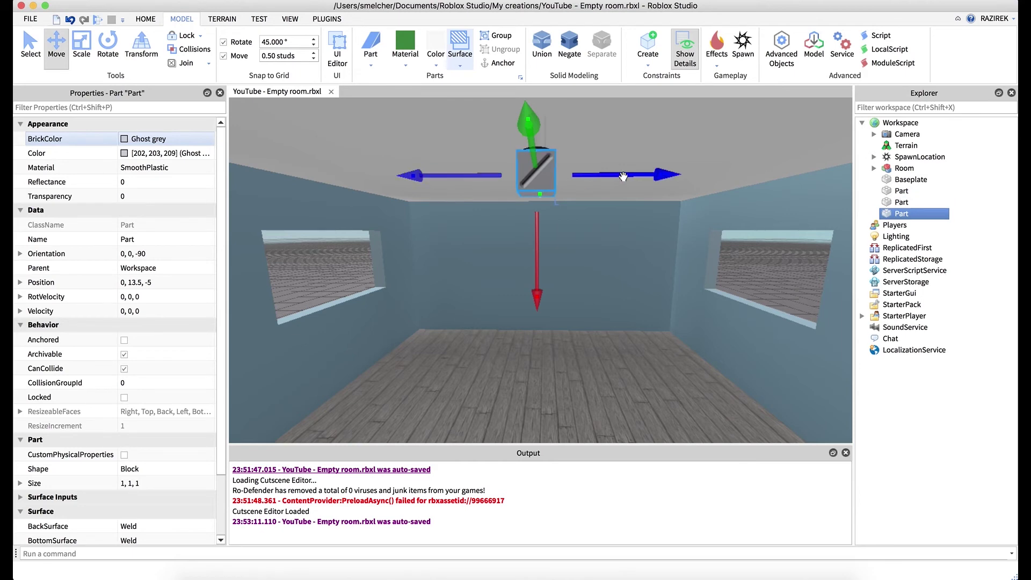
drag(623, 177, 658, 183)
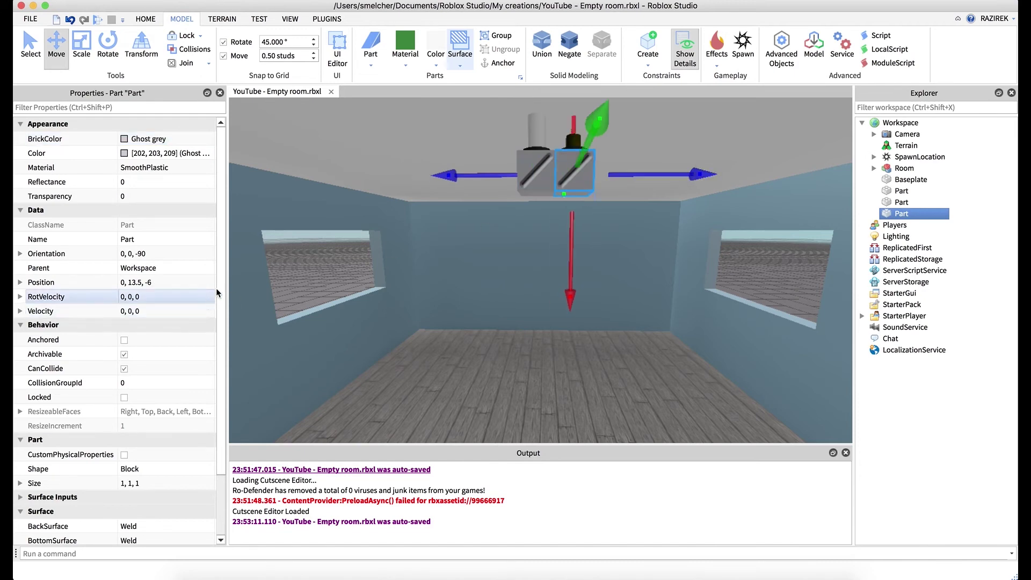
Set the copied block's top, left, front, bottom and back surfaces to Smooth.
drag(221, 289, 228, 396)
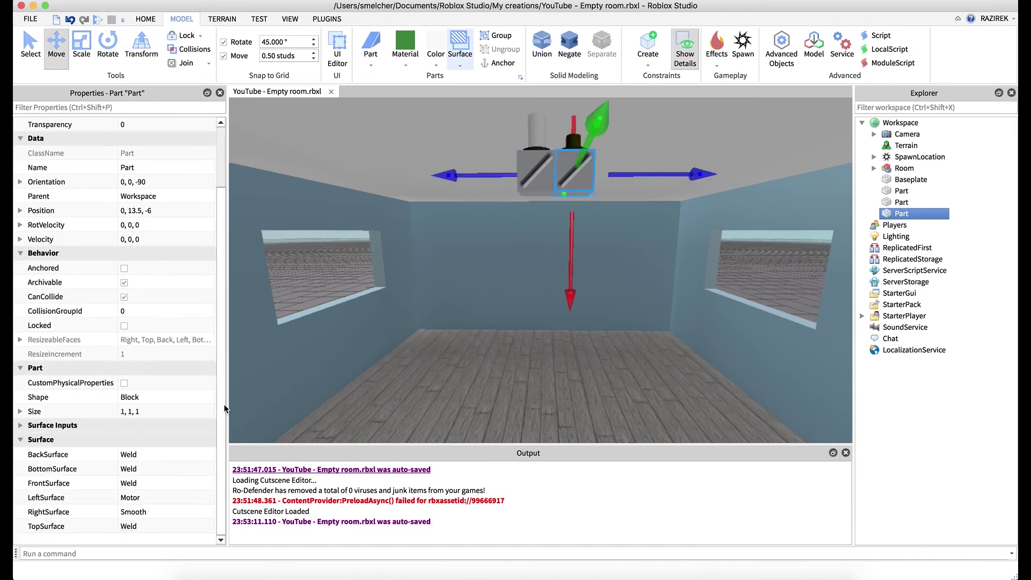
click(149, 524)
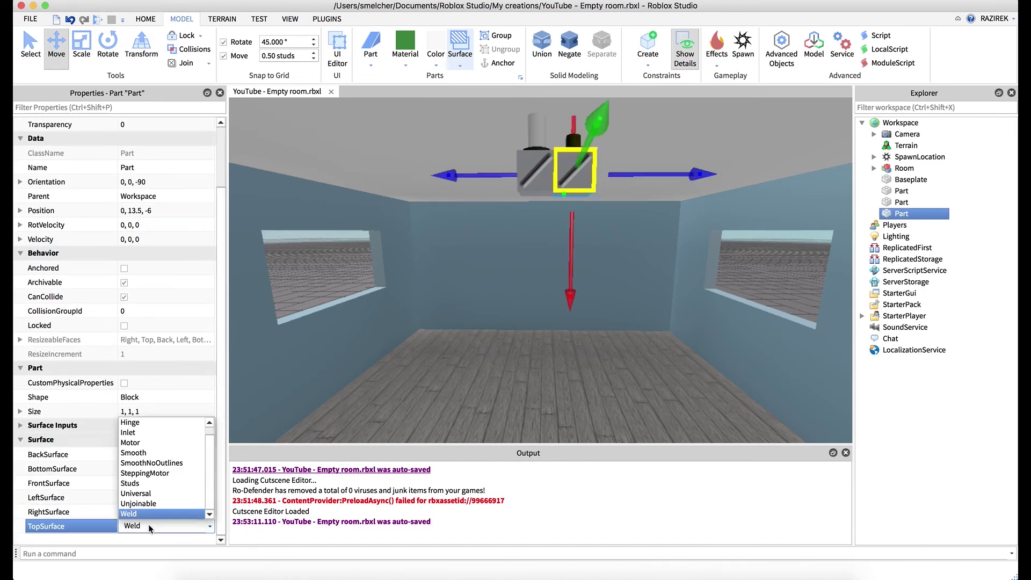
click(155, 454)
click(149, 498)
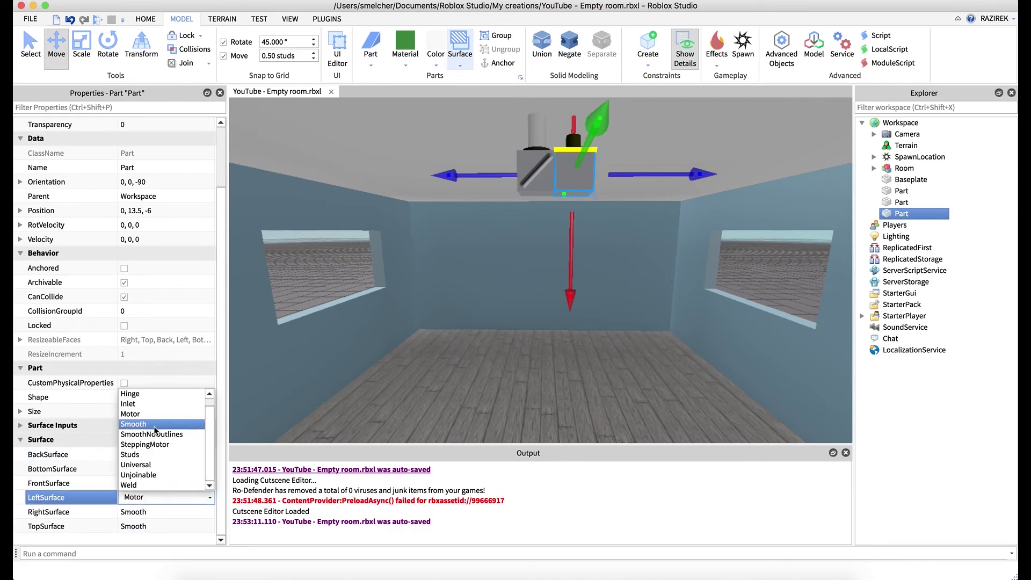
click(155, 424)
click(146, 483)
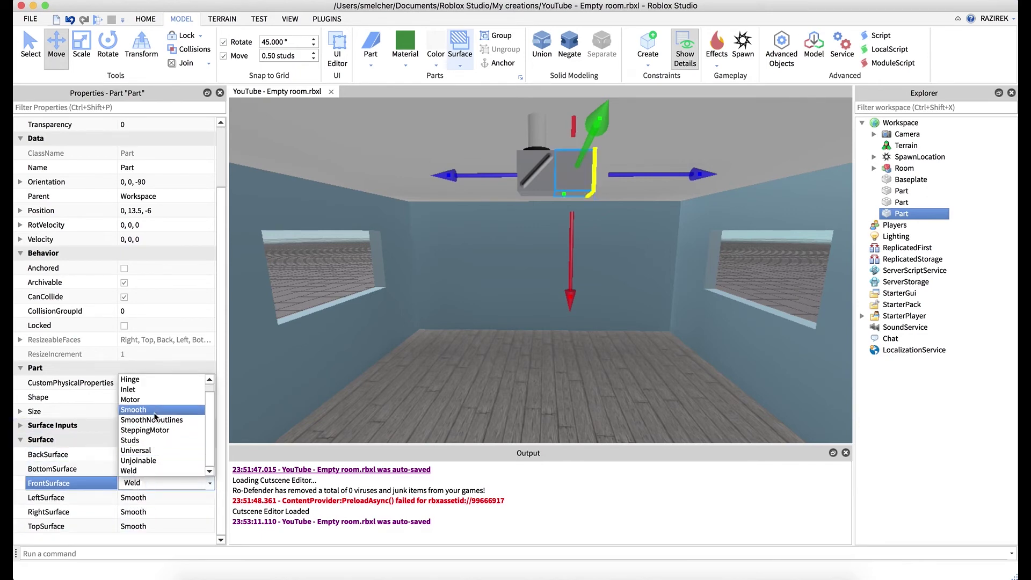
click(155, 410)
click(149, 465)
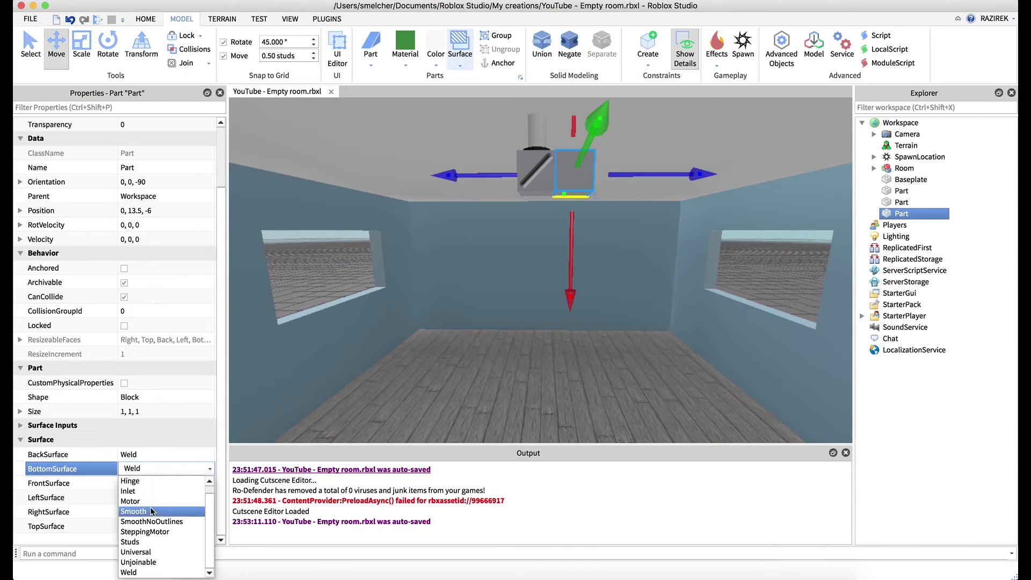
click(150, 511)
click(153, 455)
click(149, 497)
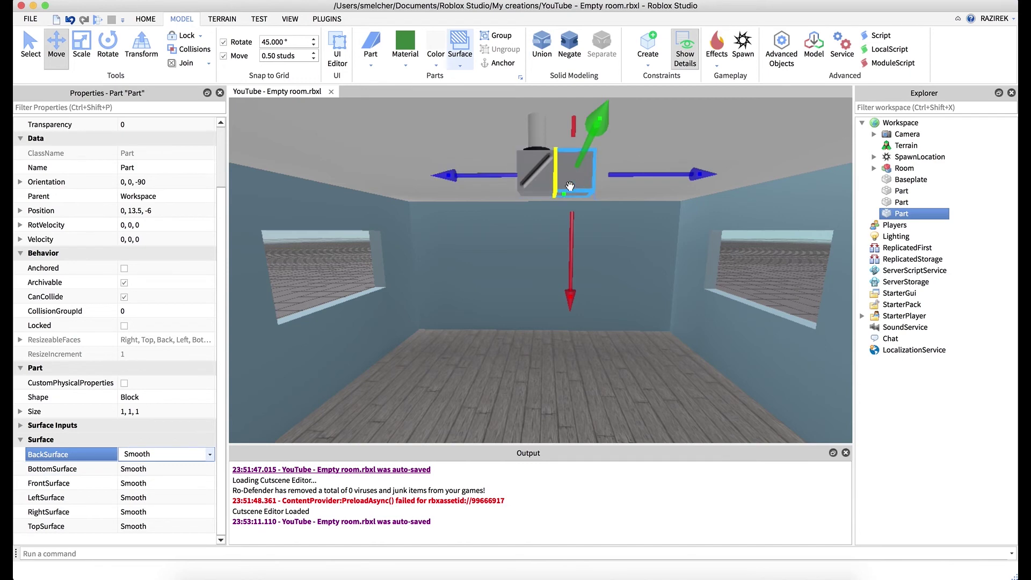
Play-test the room to examine how the attached block turns with the motorized block.
click(97, 21)
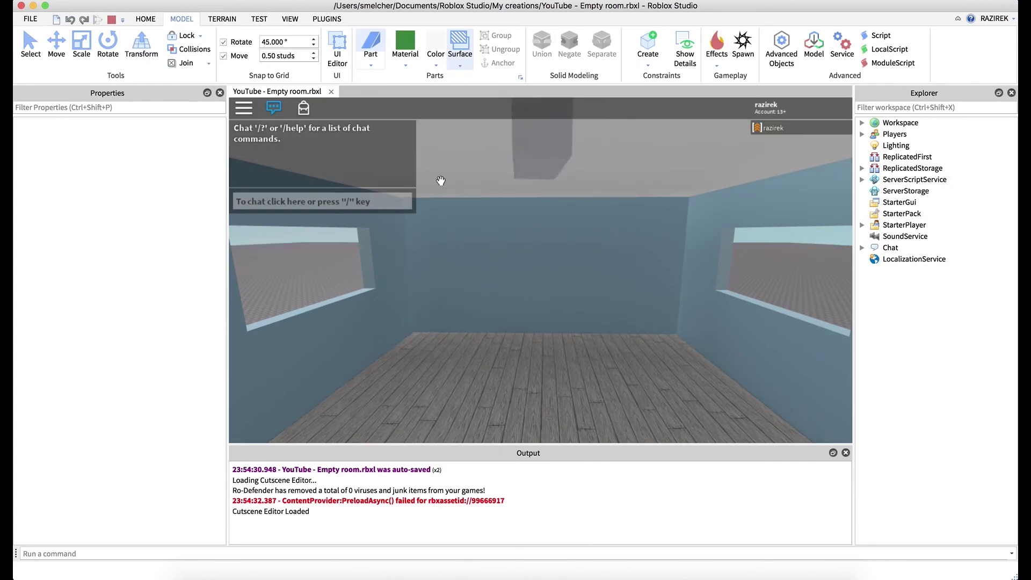
right_drag(586, 201, 586, 202)
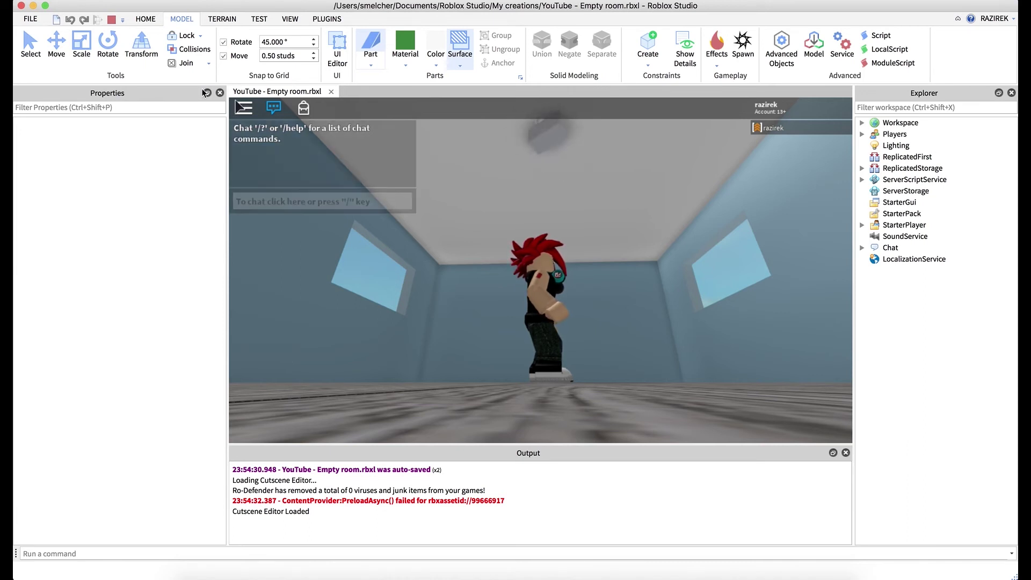
click(112, 19)
Set the move snapping to 0.2 studs and thin the copied block to 0.2 studs high from above and below.
right_drag(534, 271, 534, 271)
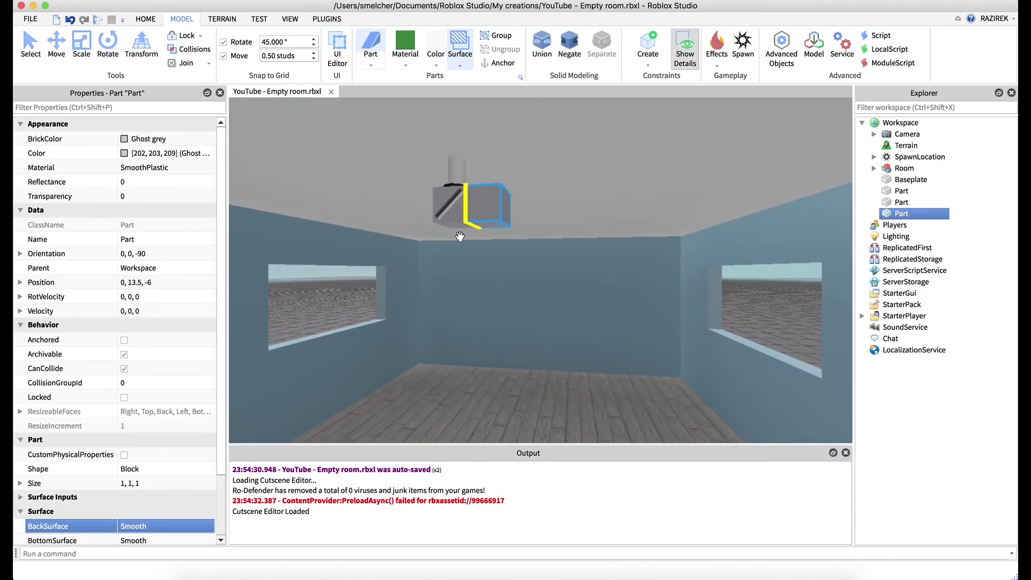
click(296, 56)
text(.2)
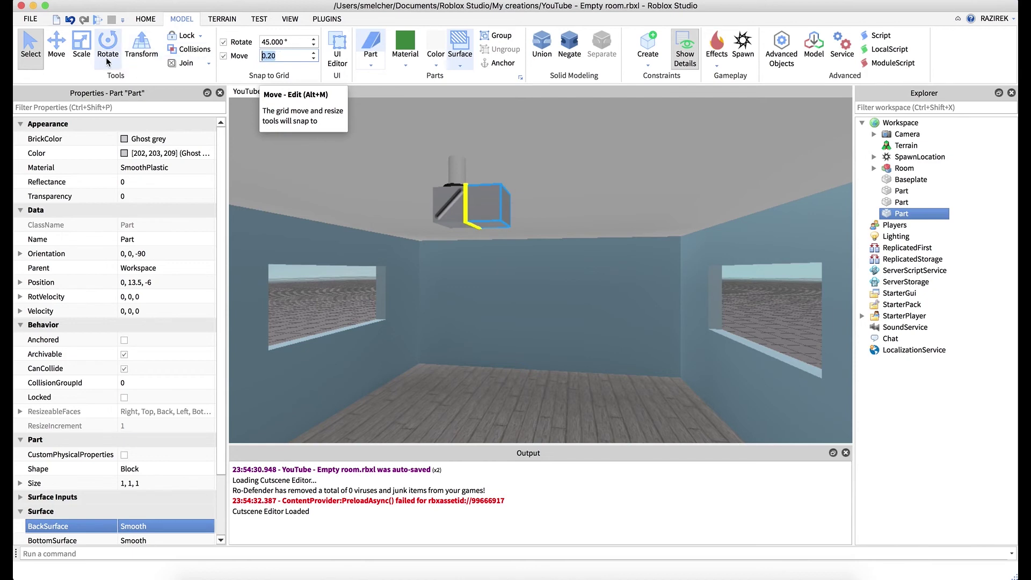
click(82, 46)
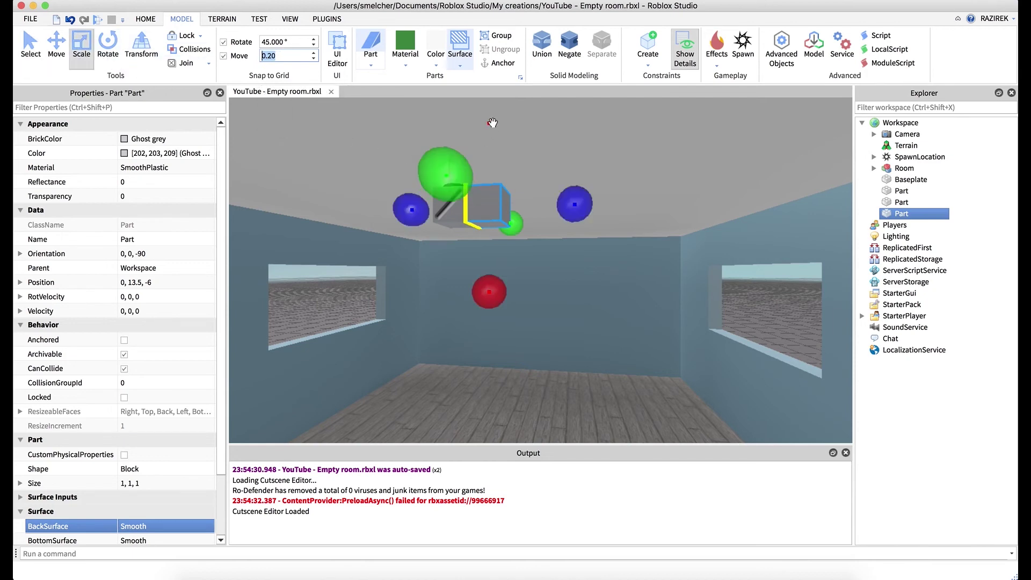
drag(492, 123, 489, 138)
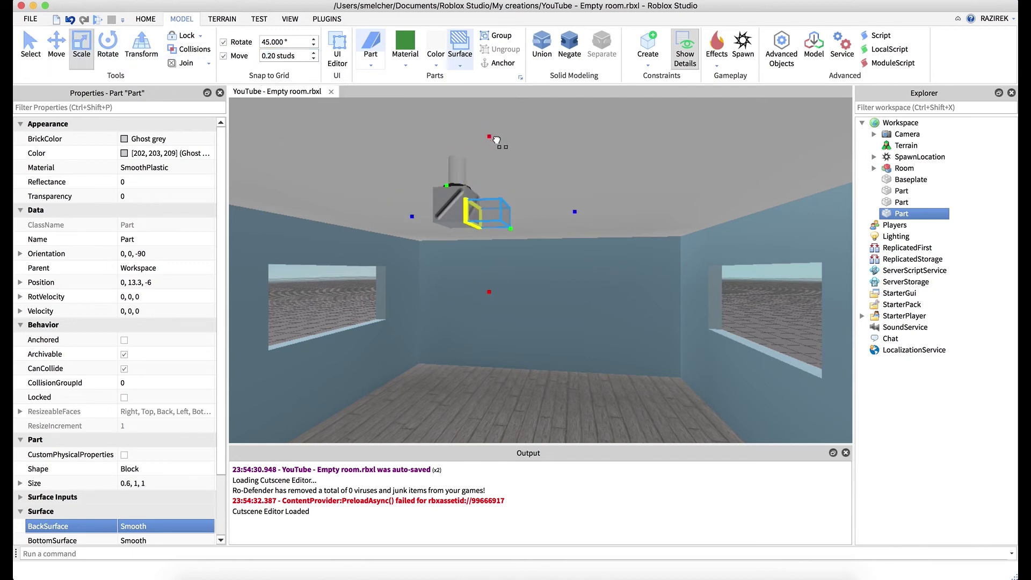
drag(485, 294, 493, 279)
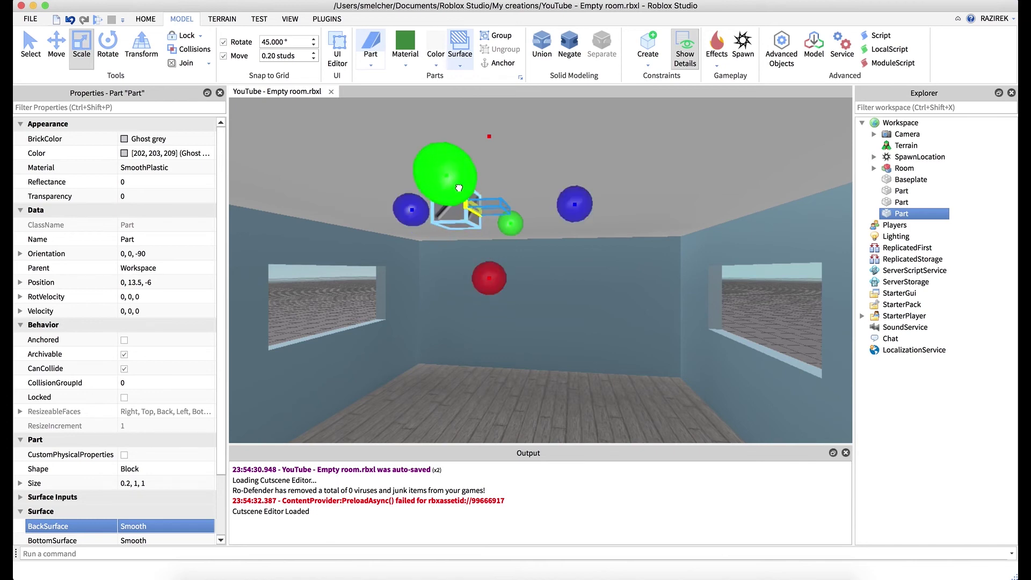
Narrow the thin block to 0.6 studs wide, keeping it centered on the motorized block's face.
drag(457, 187, 462, 192)
drag(517, 233, 514, 232)
right_drag(543, 263, 543, 264)
key(d)
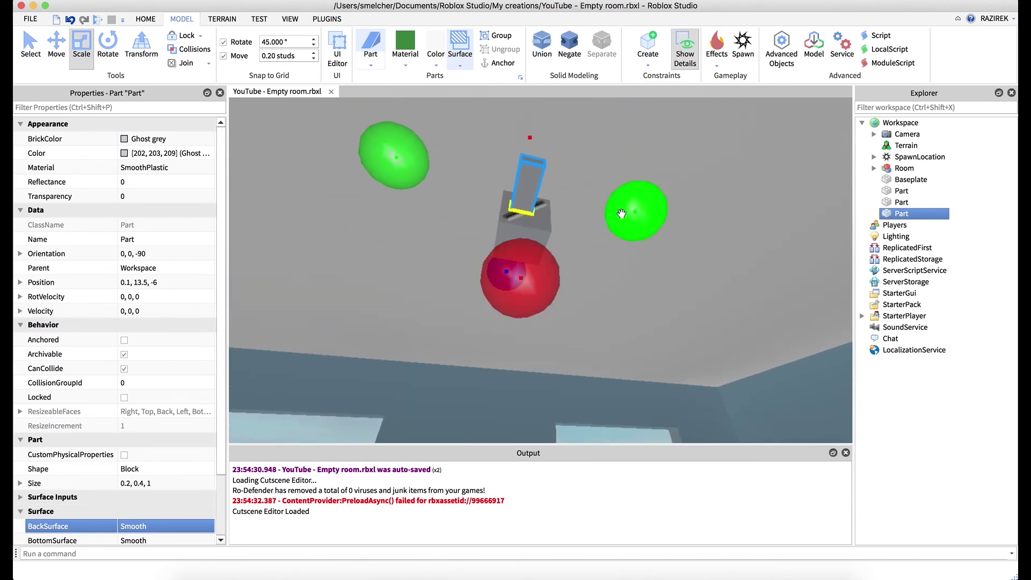
drag(623, 214, 634, 216)
Set the move snapping to 1 stud and lengthen the thin block outward to 5 studs.
right_drag(610, 288, 610, 293)
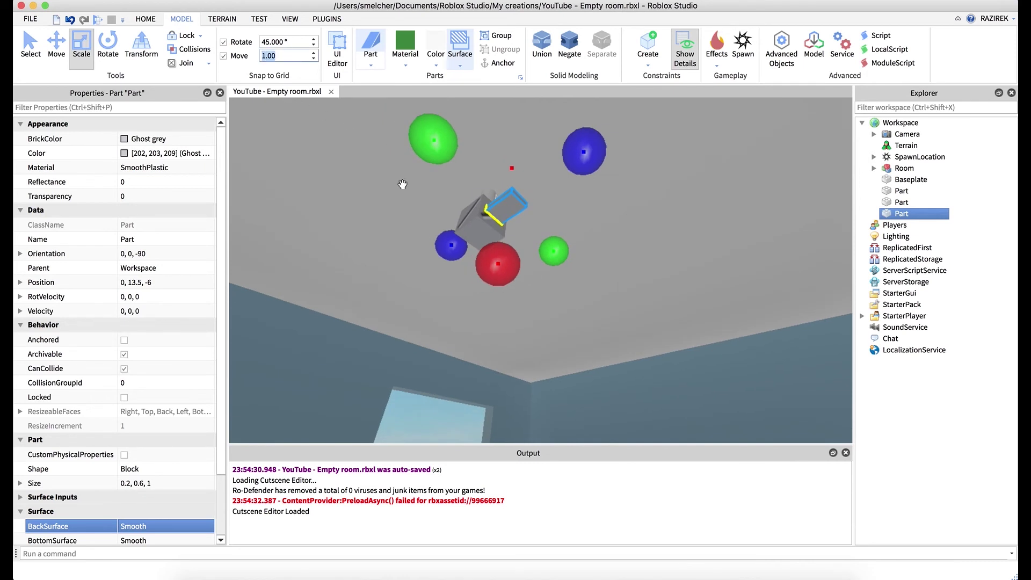
right_drag(403, 184, 403, 184)
drag(538, 192, 688, 207)
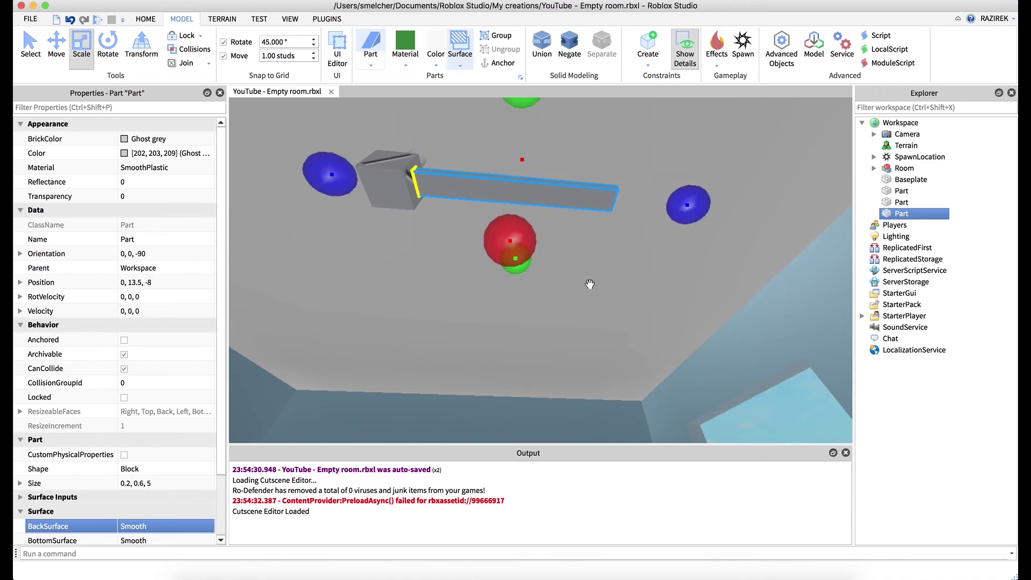
Duplicate the 5-stud blade and move the copy to the opposite side of the motorized block, at position 0, 13.5, -2.
right_drag(453, 266, 453, 266)
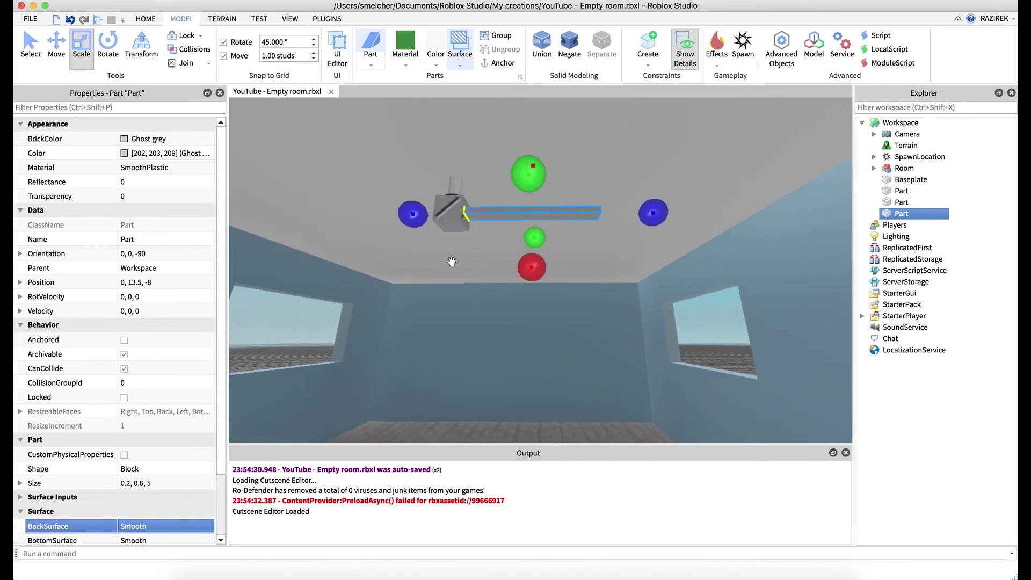
key(super+d)
click(56, 48)
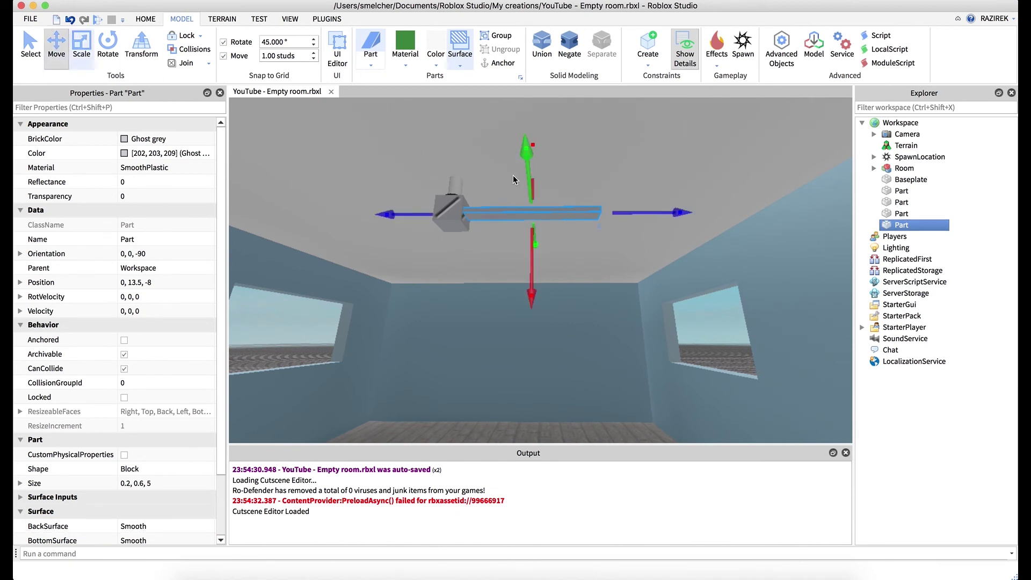
drag(680, 214, 521, 235)
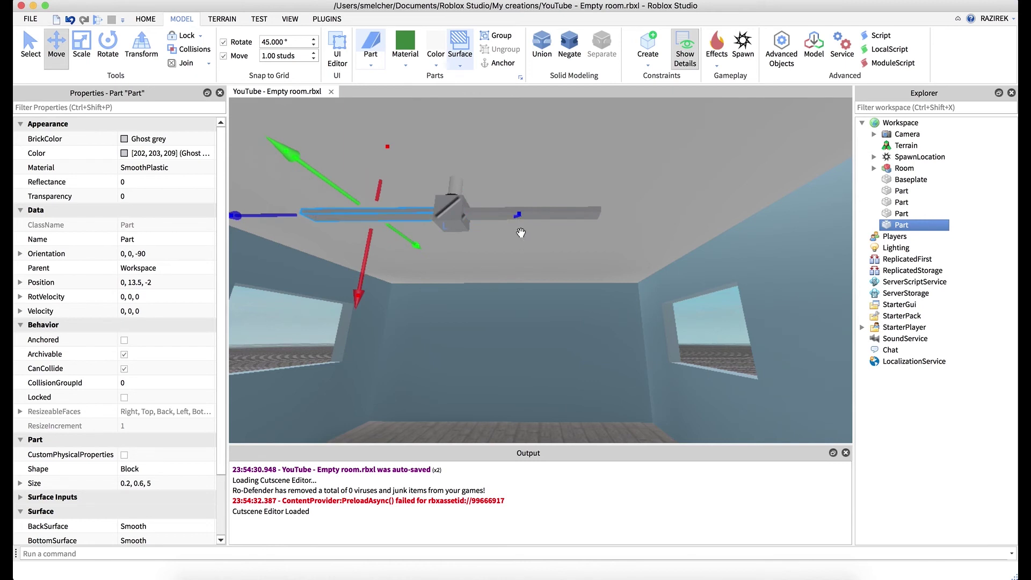
Duplicate the selected blade and move the copy to the centre of the hub block, at position 0, 13.5, -5.
right_drag(521, 232, 522, 233)
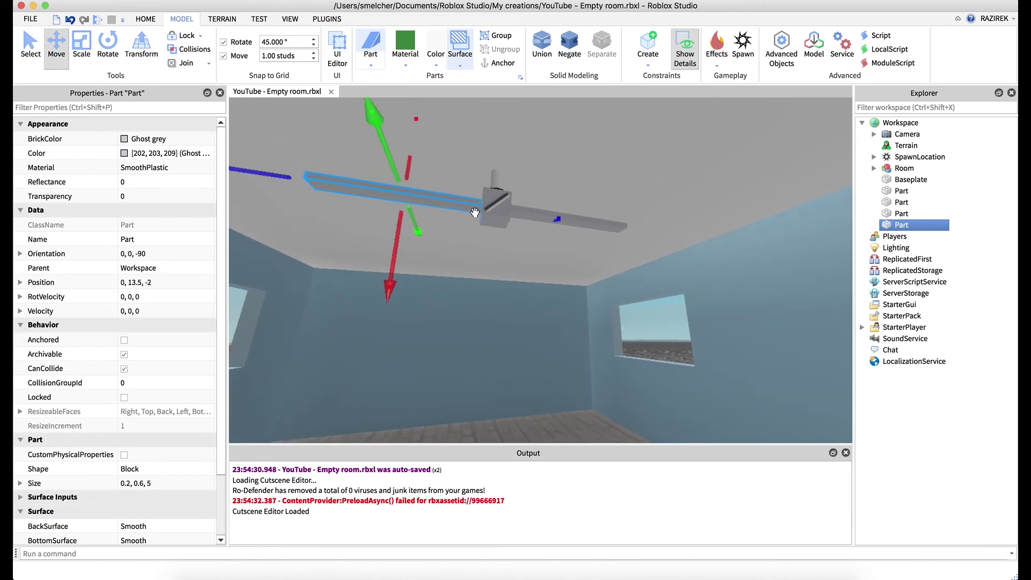
right_drag(507, 248, 509, 244)
key(d)
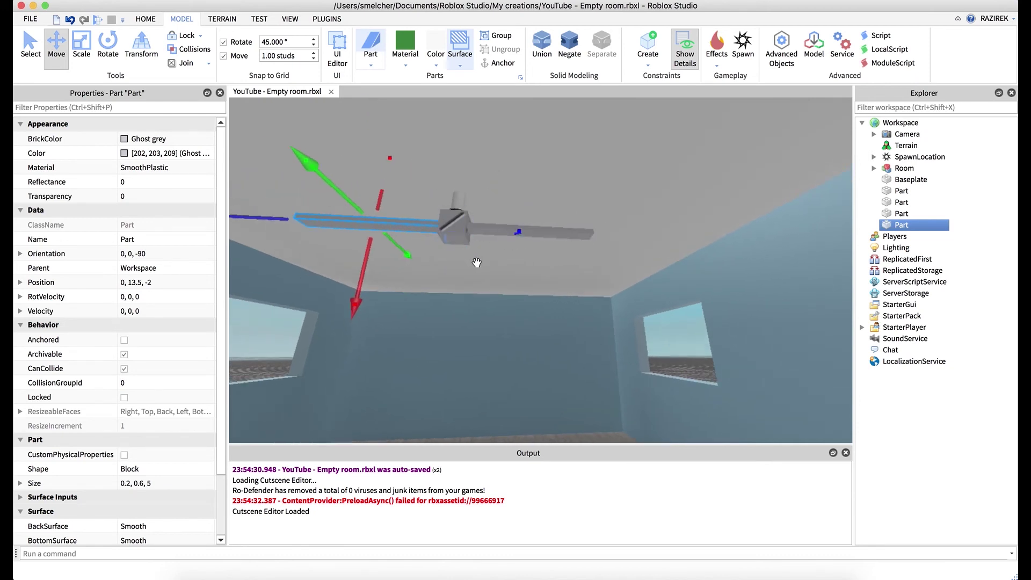
key(ctrl+d)
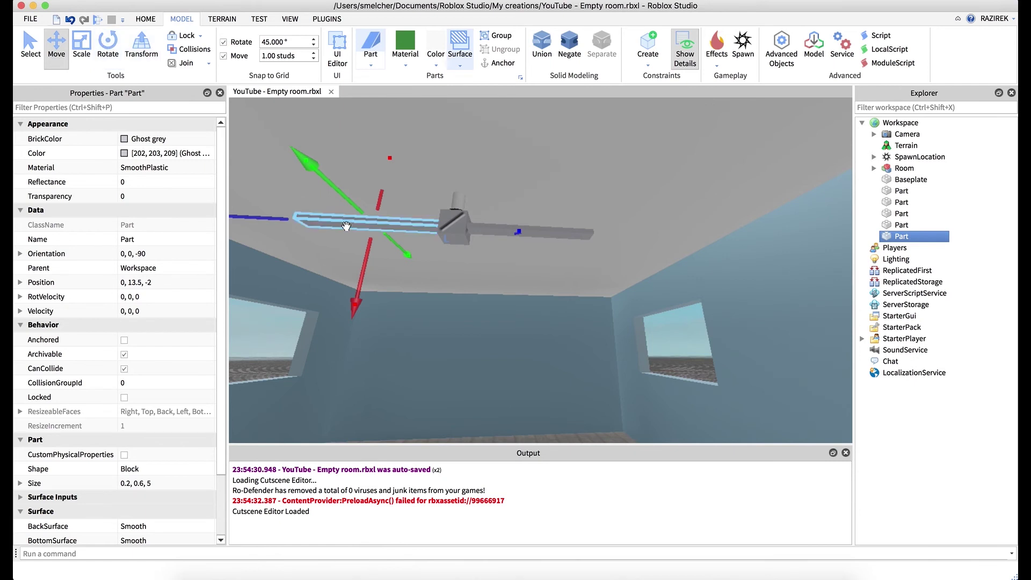
drag(260, 219, 344, 230)
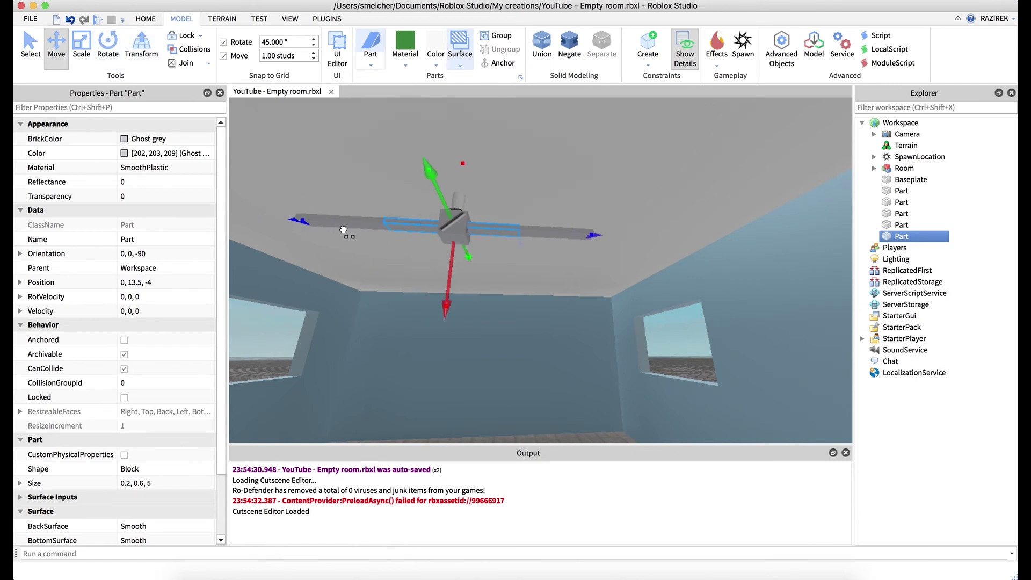
Rotate the copied blade 90 degrees across the existing pair and move it out from the hub to position 3, 13.5, -5.
click(100, 44)
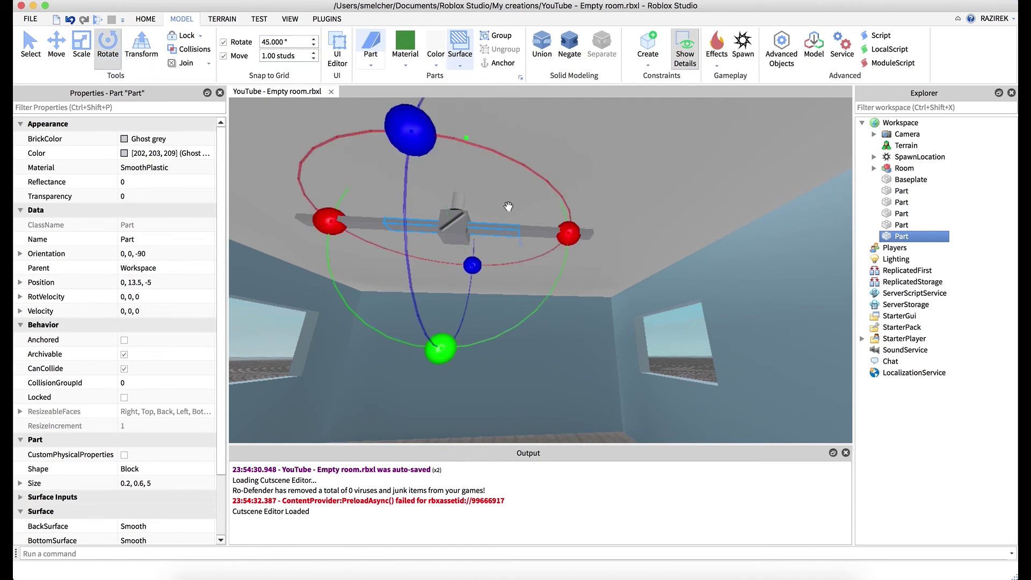
drag(577, 239, 573, 233)
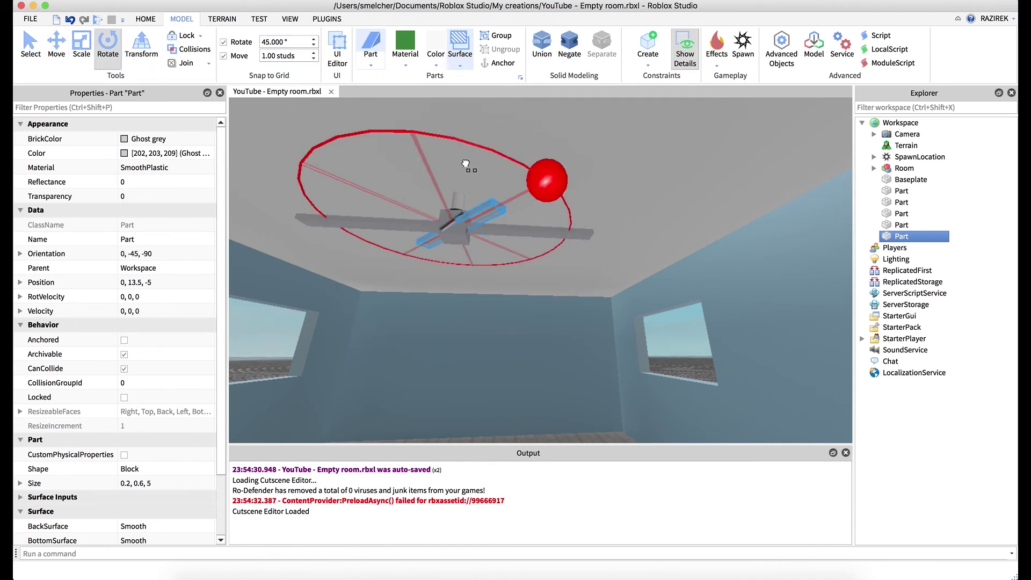
drag(466, 165, 411, 132)
click(63, 42)
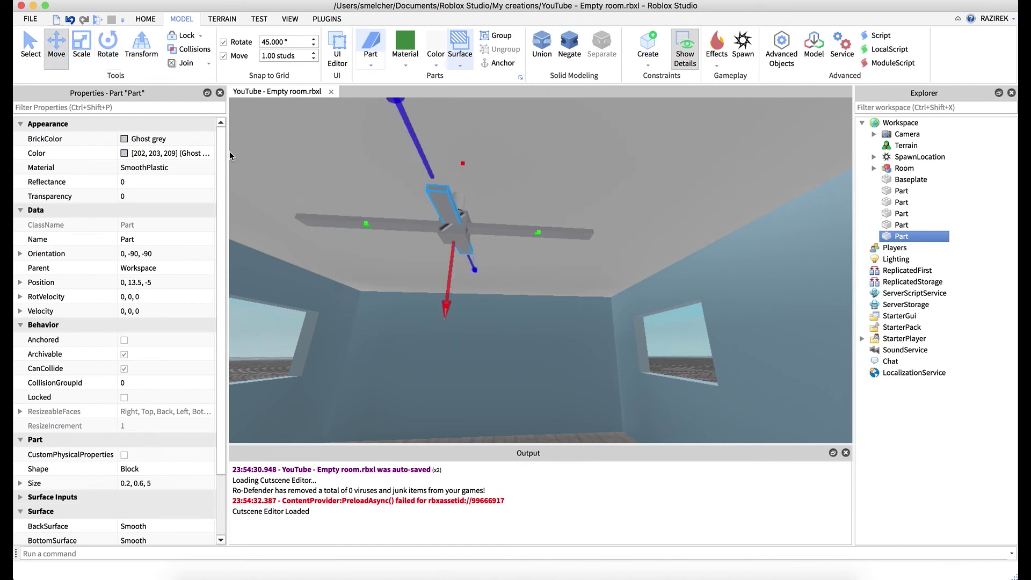
right_drag(586, 337, 585, 336)
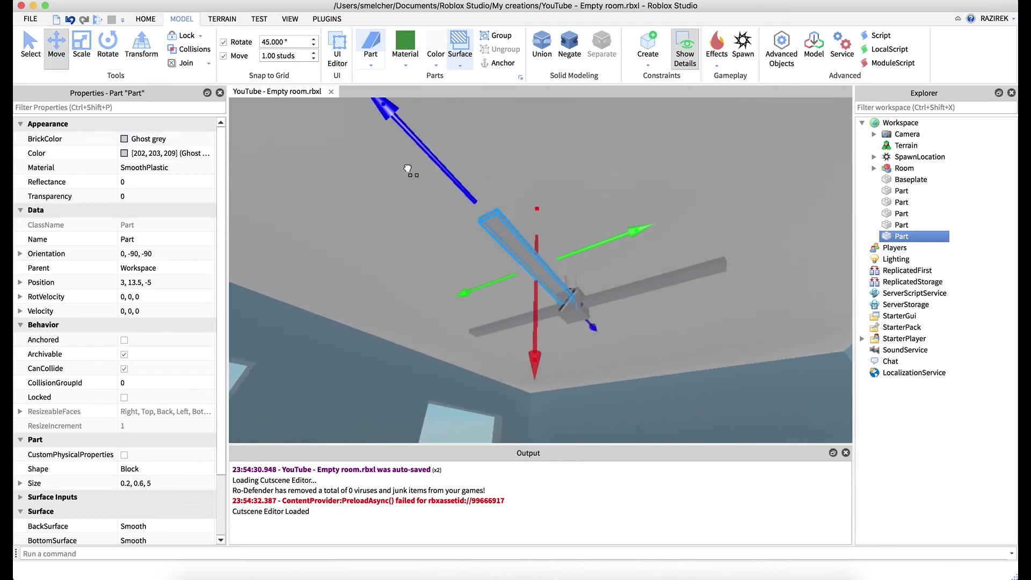
Duplicate the crosswise blade, move the copy to the opposite side of the hub at position -3, 13.5, -5, and clear the selection.
key(super+d)
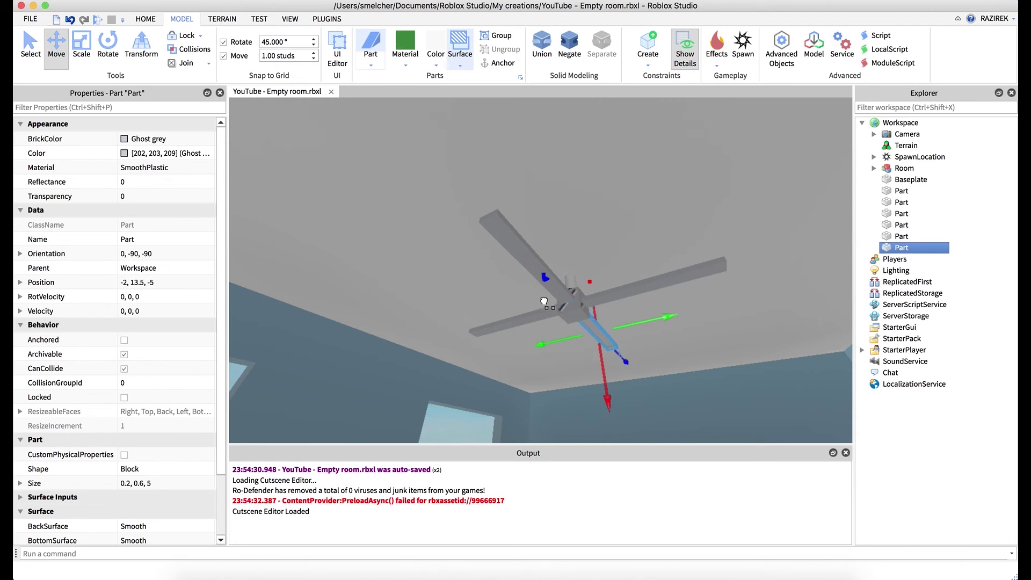
right_drag(637, 332, 646, 344)
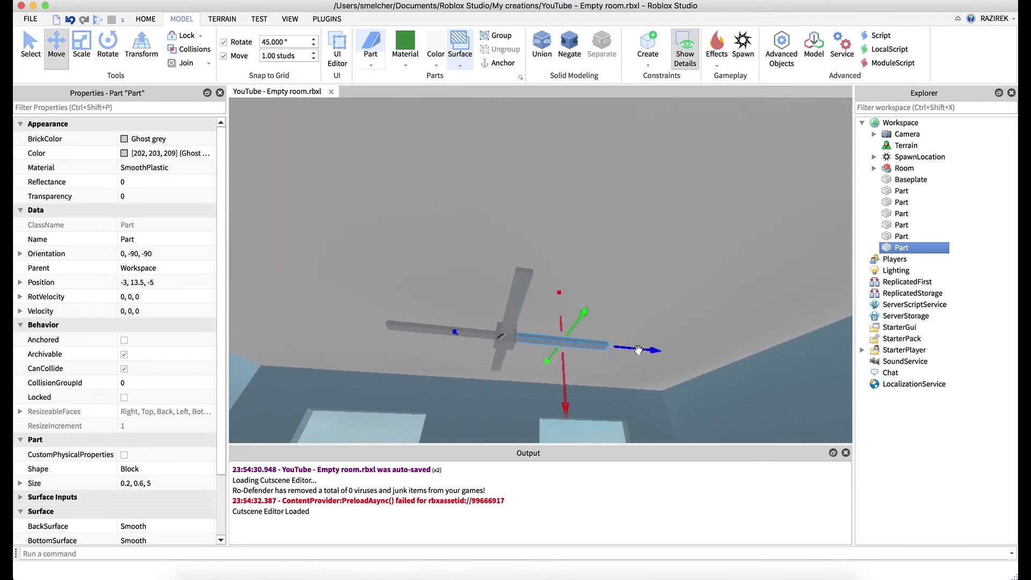
scroll(631, 292, up, 5)
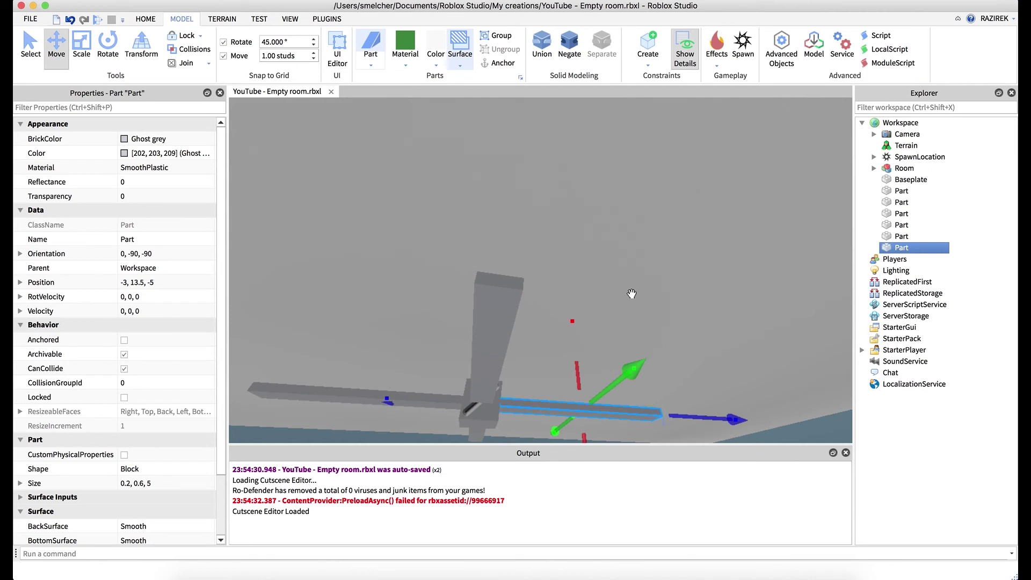
right_drag(632, 294, 632, 294)
click(936, 465)
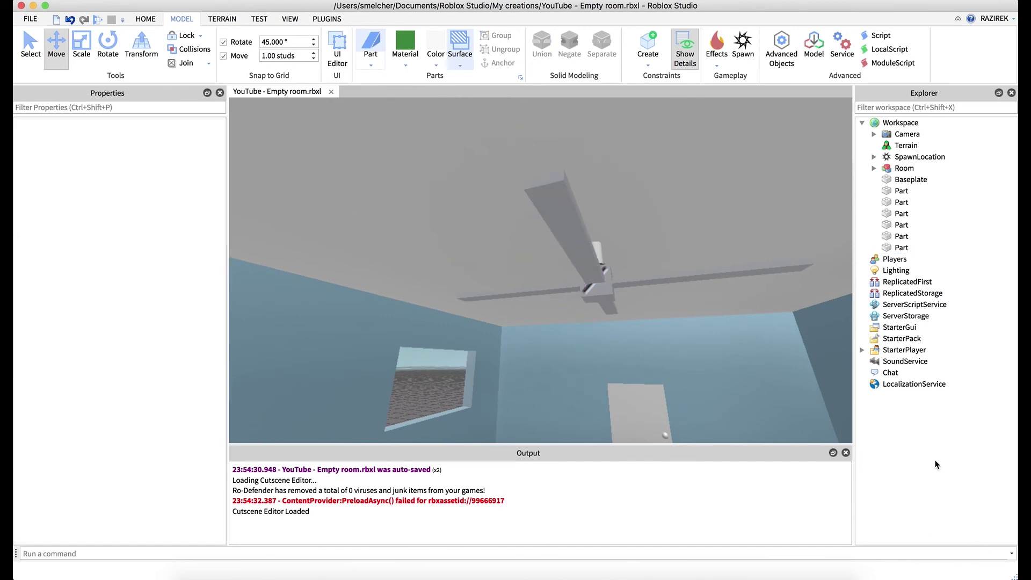
Playtest the room, watch the four-blade ceiling fan spin from several angles, and stop the test.
click(99, 20)
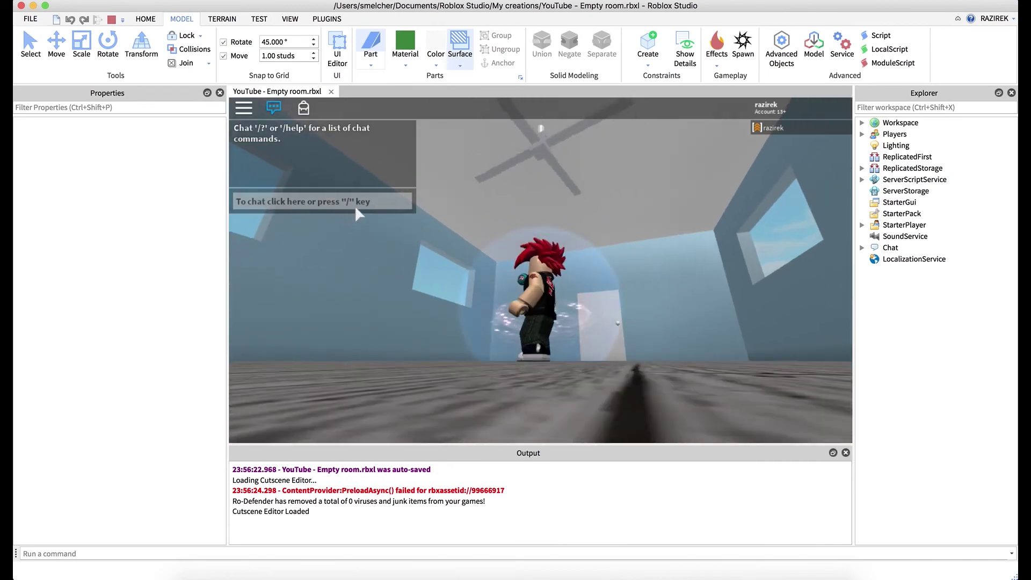
right_drag(561, 239, 563, 239)
scroll(560, 240, up, 10)
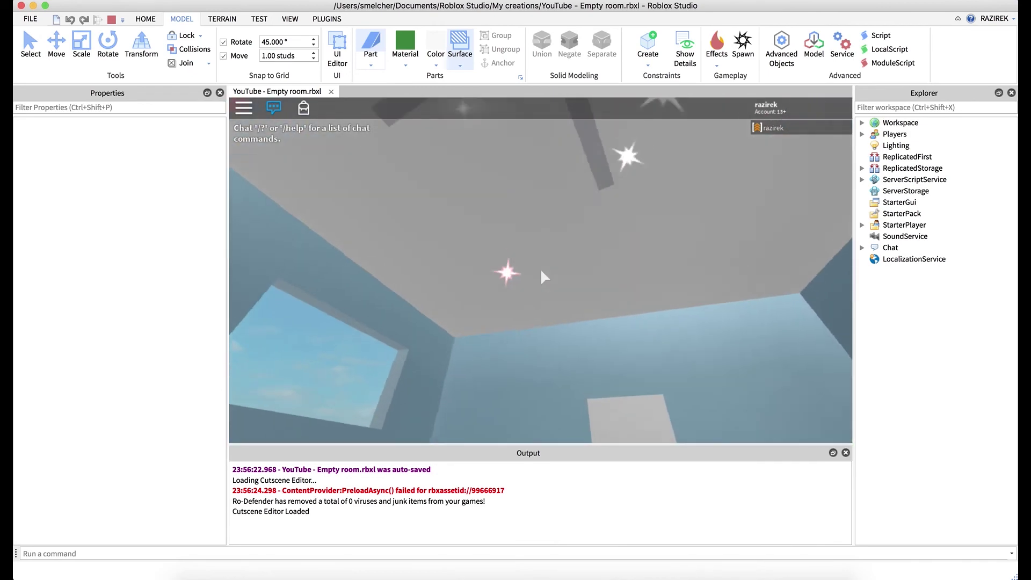
key(s)
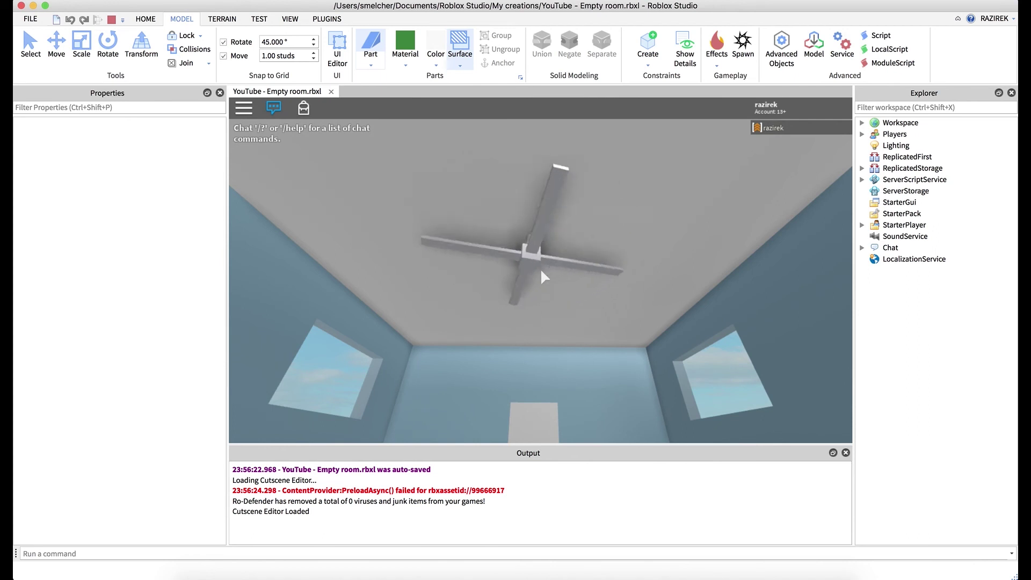
scroll(543, 277, down, 5)
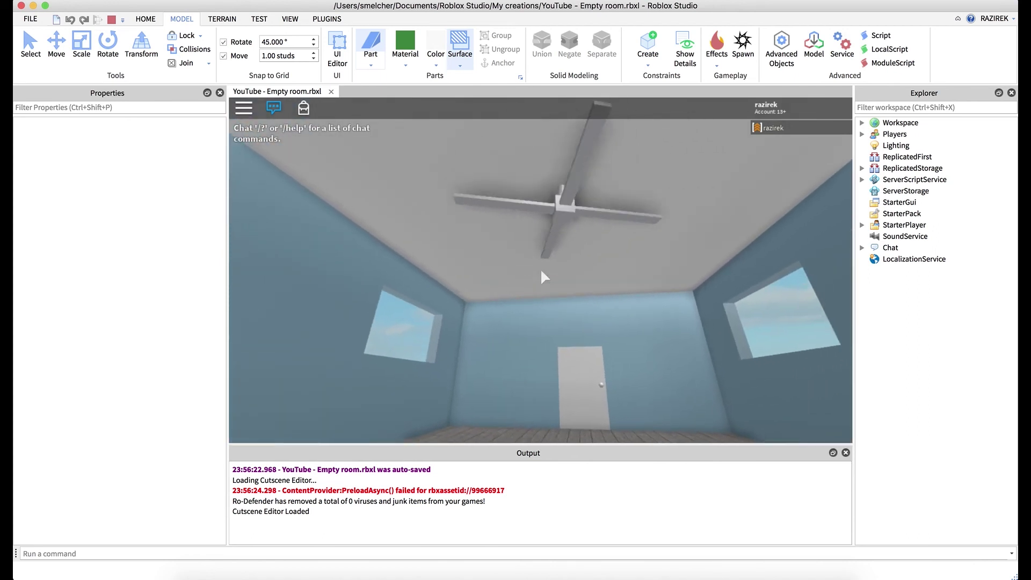
right_drag(507, 207, 507, 208)
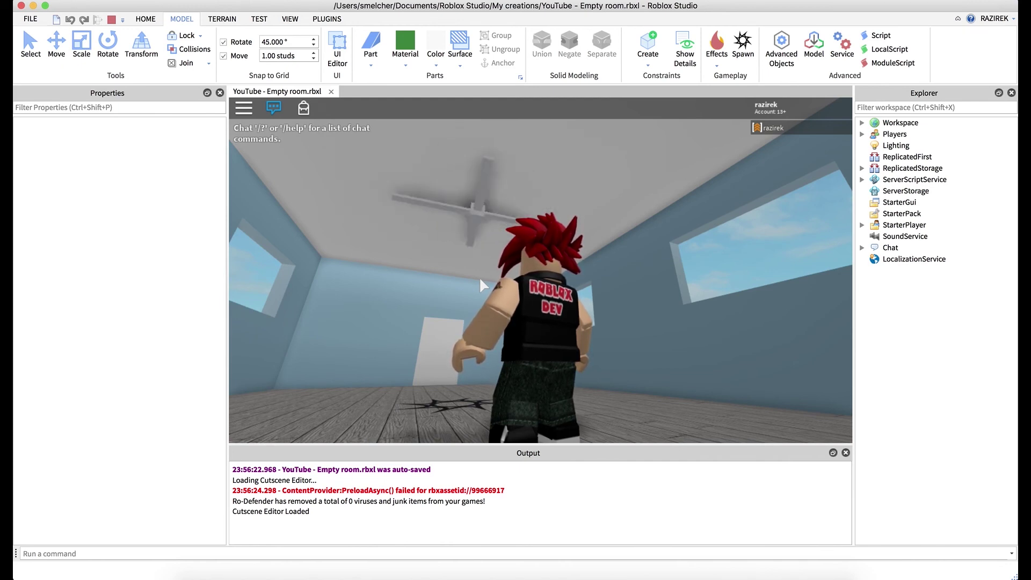
click(479, 277)
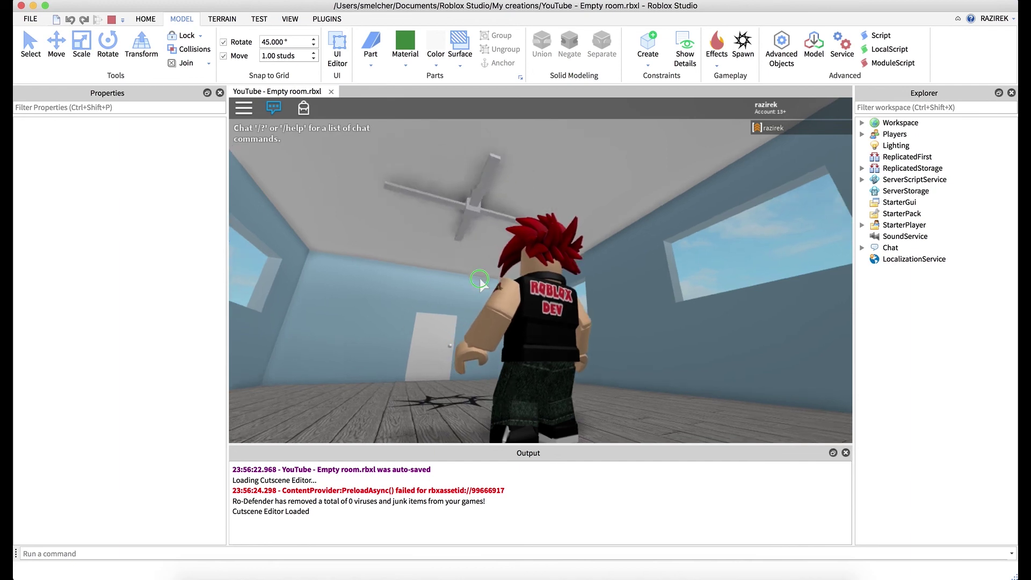
right_drag(479, 279, 479, 279)
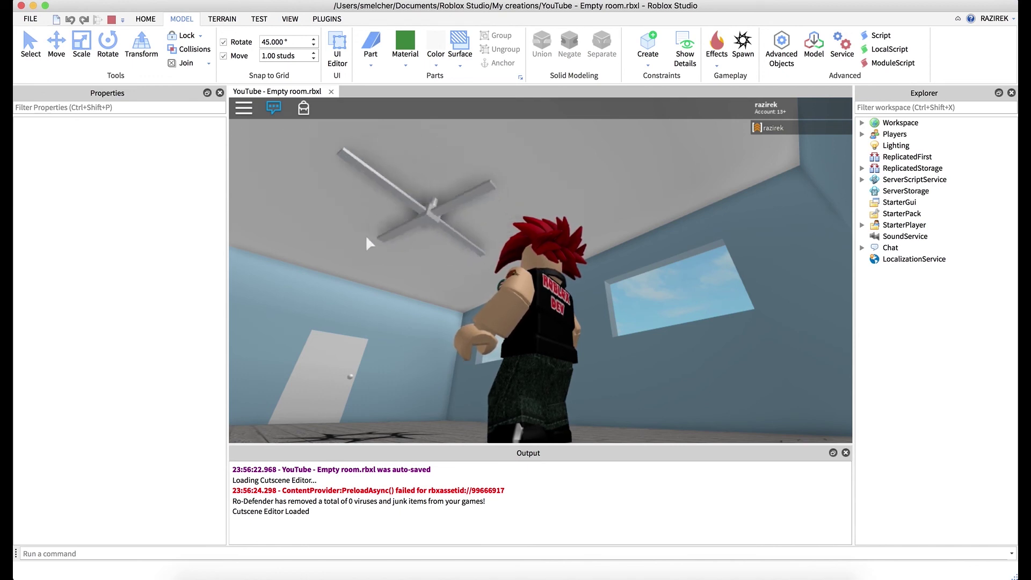
right_drag(449, 308, 450, 314)
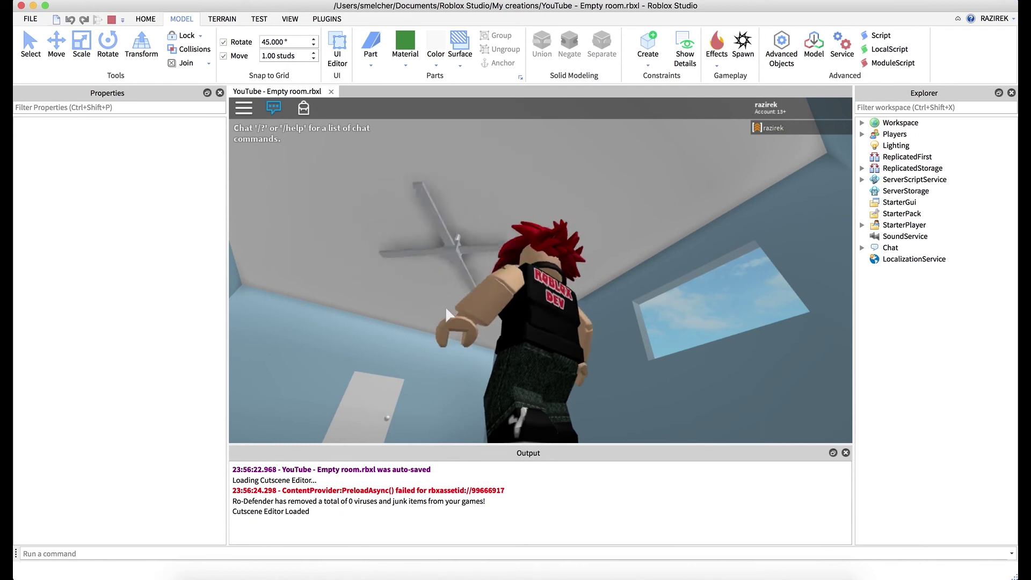
click(111, 19)
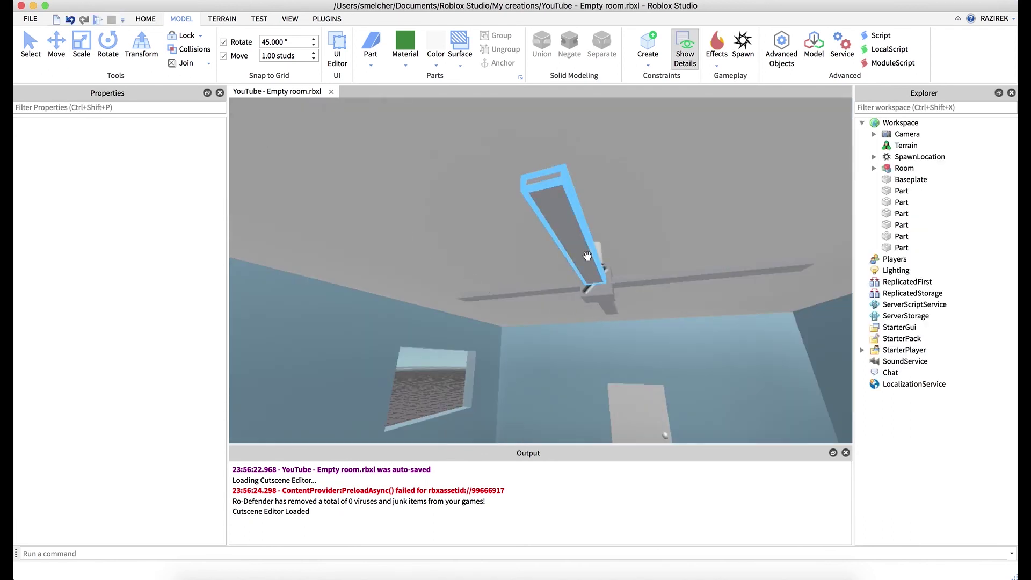
Set the rotation snapping to 15 degrees and try tilting the blade at -3, 13.5, -5 by 15 degrees about its length.
click(587, 256)
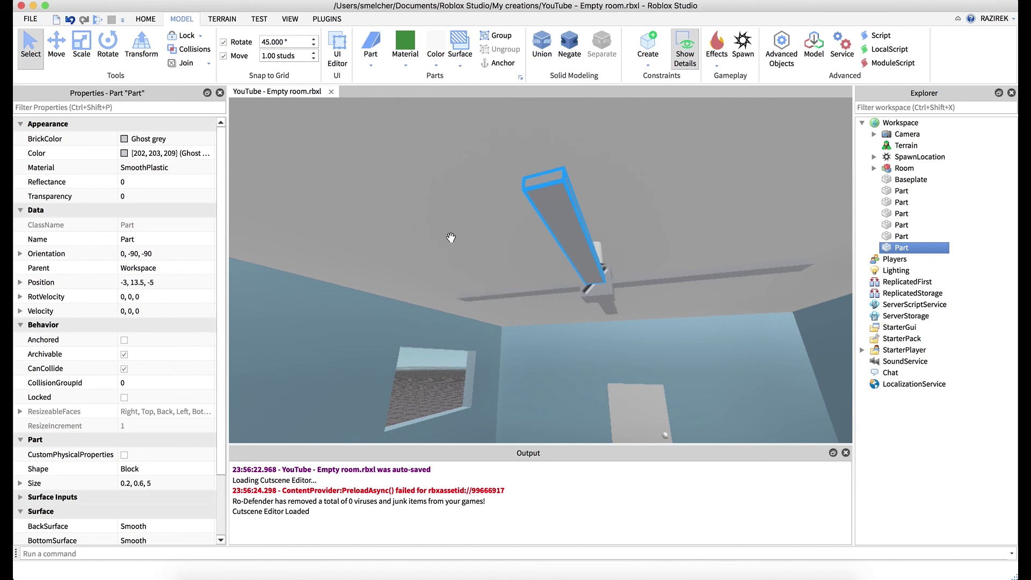
key(d)
right_drag(451, 238, 451, 238)
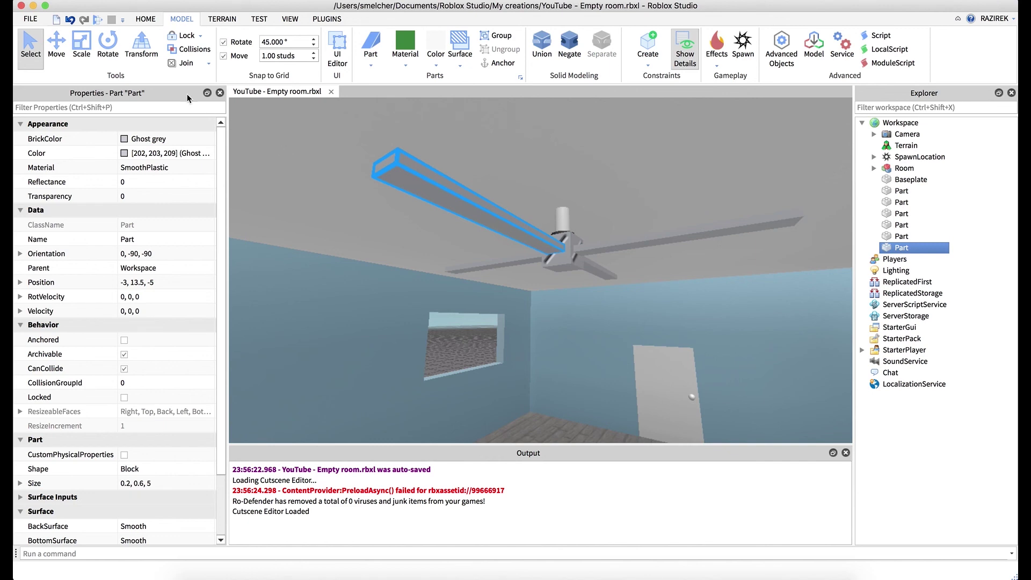
click(107, 46)
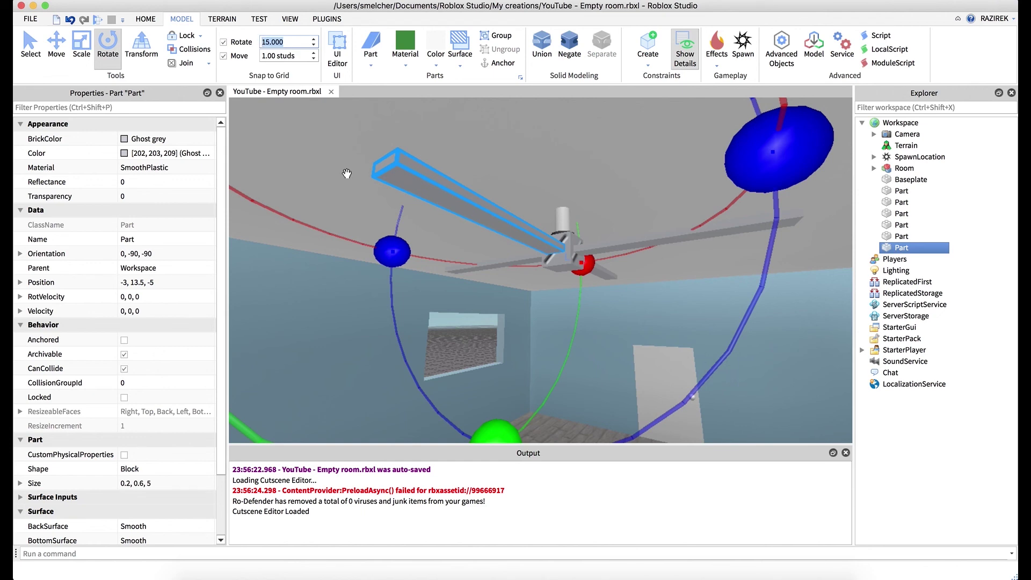
drag(743, 170, 792, 181)
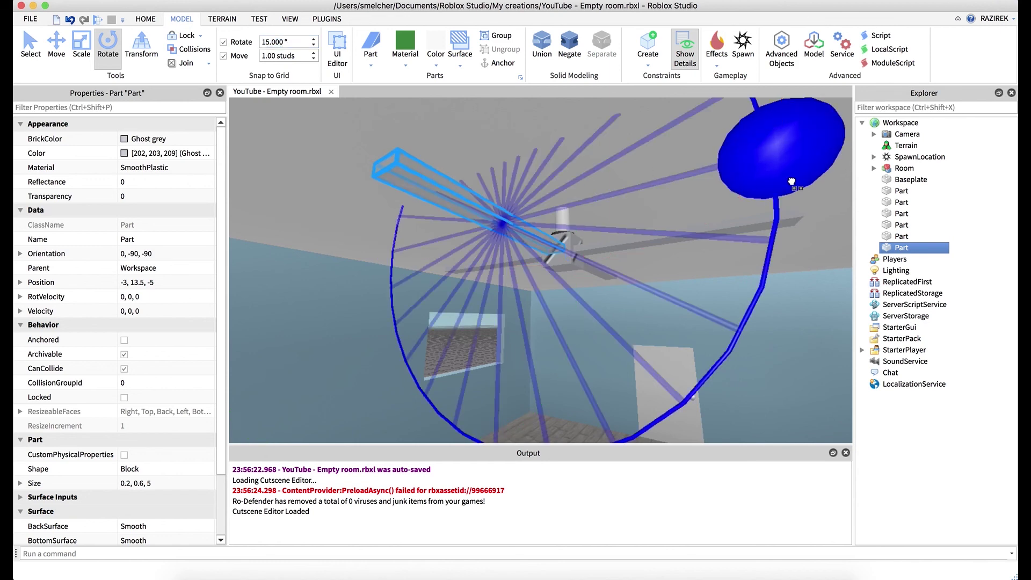
drag(772, 247, 763, 288)
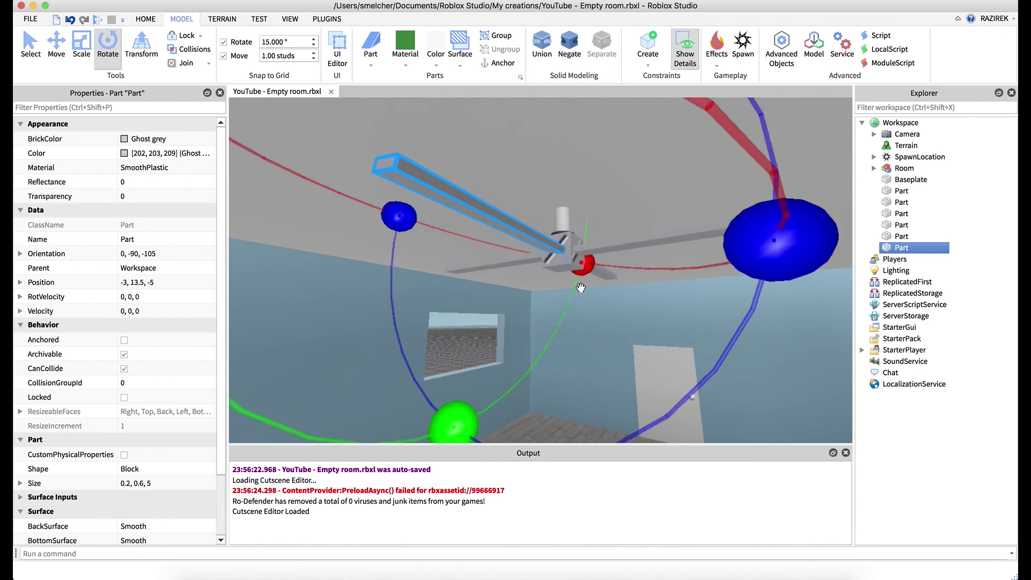
right_drag(581, 288, 581, 288)
key(a)
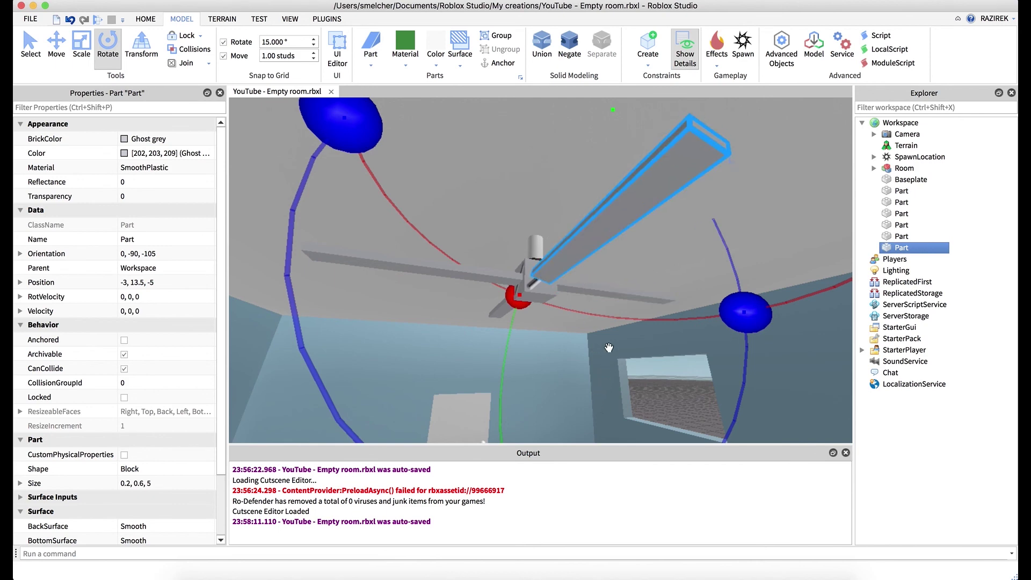
click(901, 454)
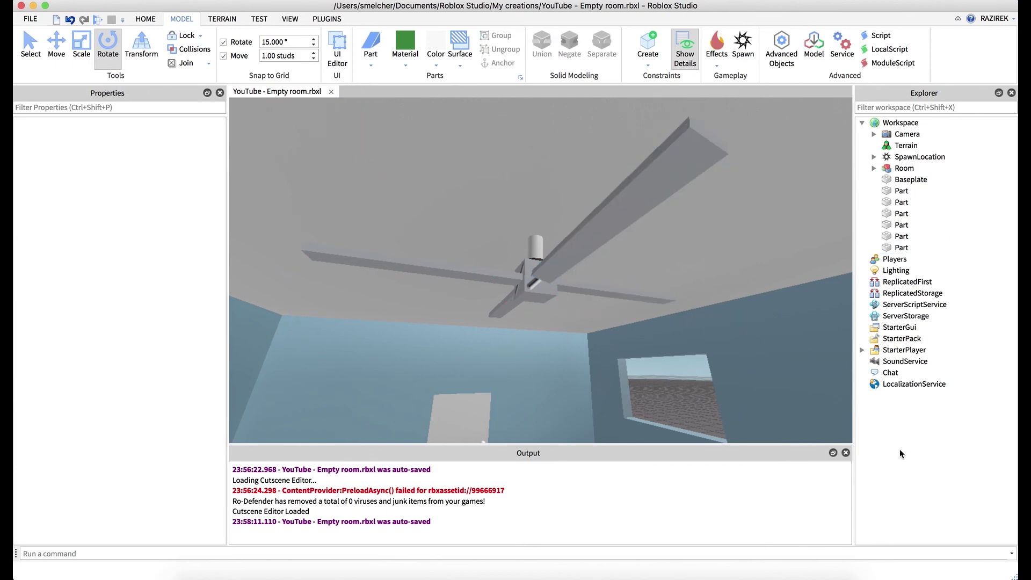
Playtest the room again to watch how the fan spins with the tilted blade.
click(98, 20)
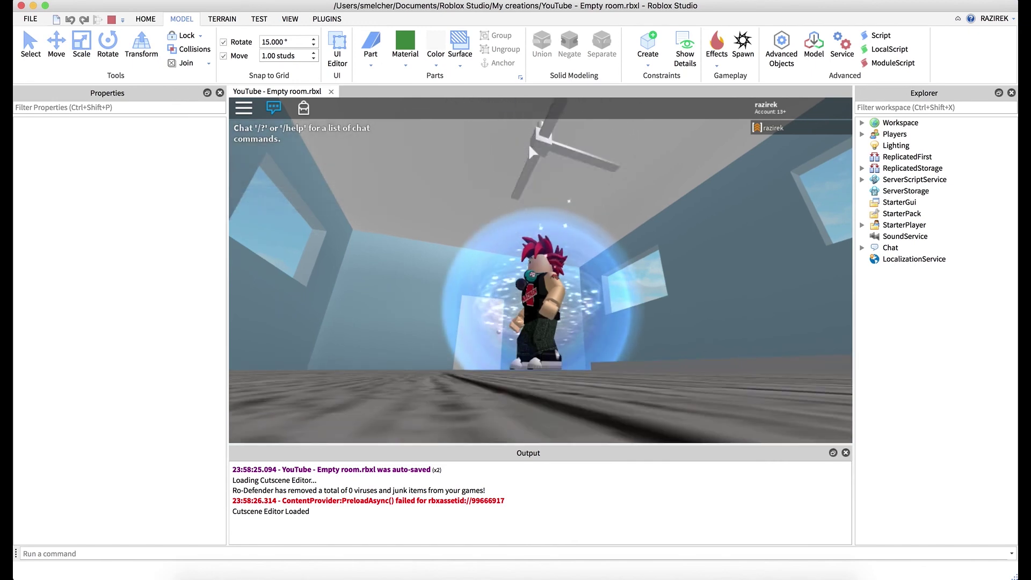
right_drag(571, 205, 579, 217)
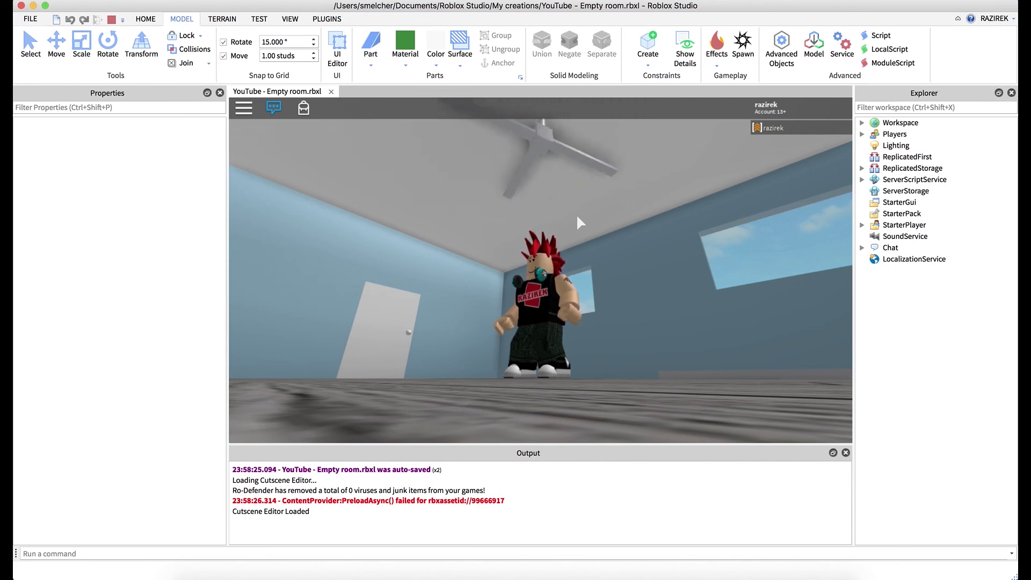
right_drag(578, 216, 577, 217)
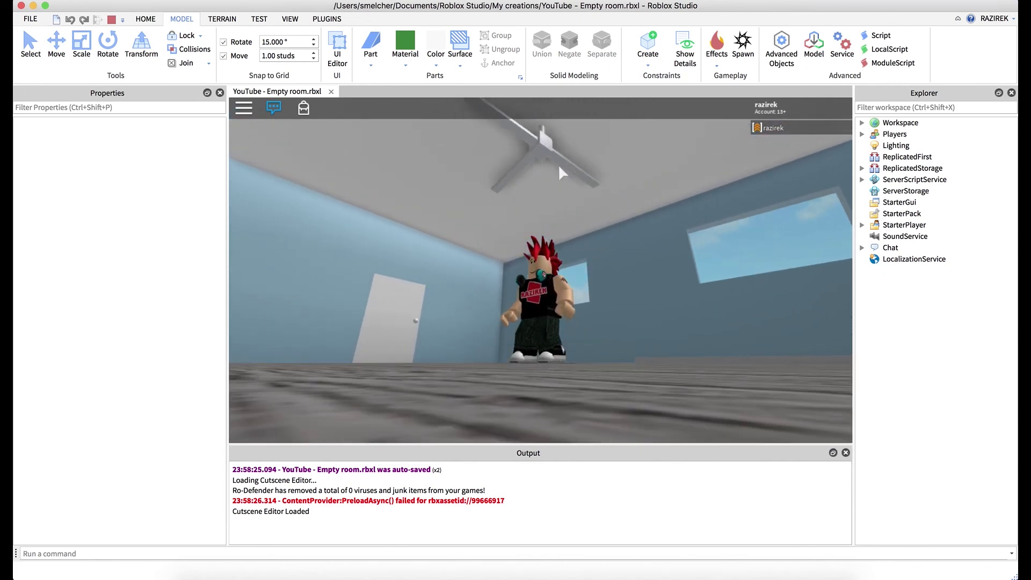
Stop the playtest, undo the blade's 15-degree tilt and clear the selection.
click(112, 19)
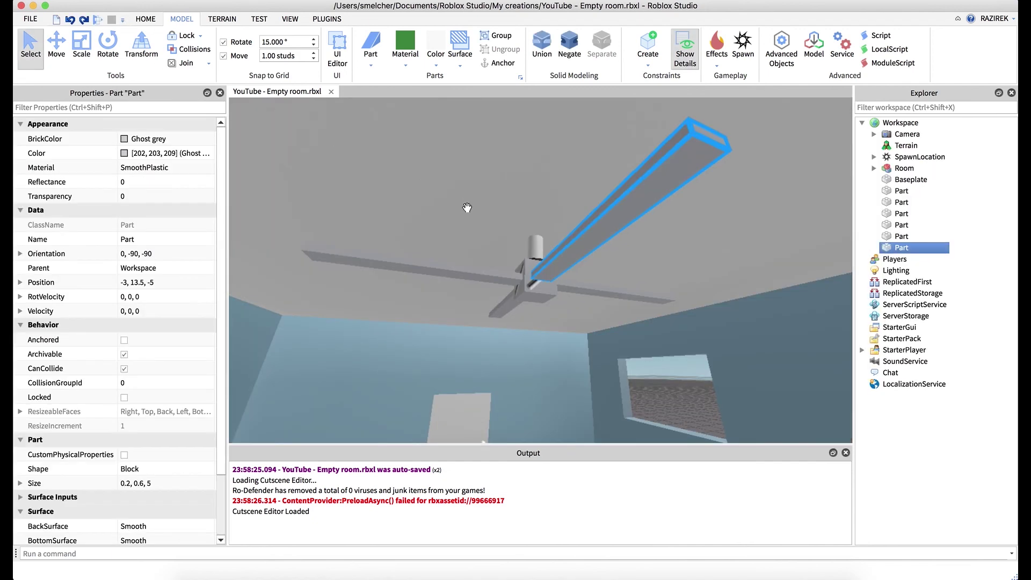
click(885, 399)
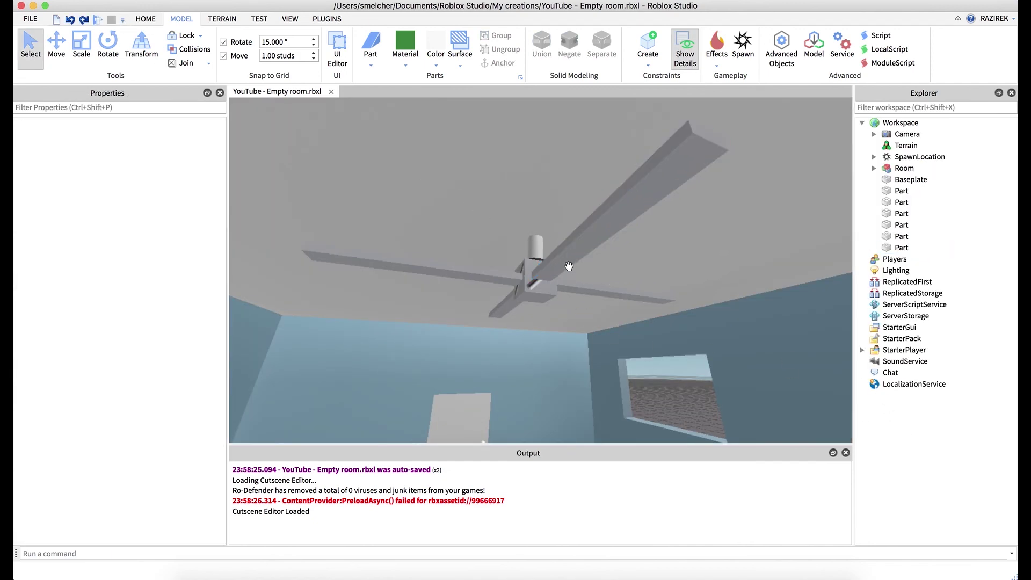
right_drag(569, 267, 571, 267)
scroll(571, 267, down, 3)
scroll(571, 267, up, 2)
right_drag(571, 267, 570, 267)
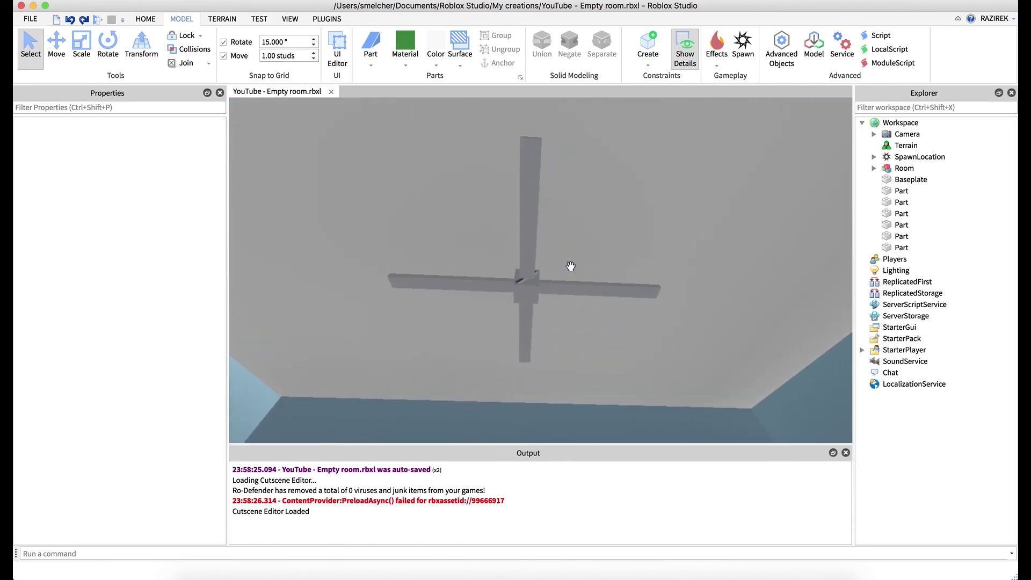